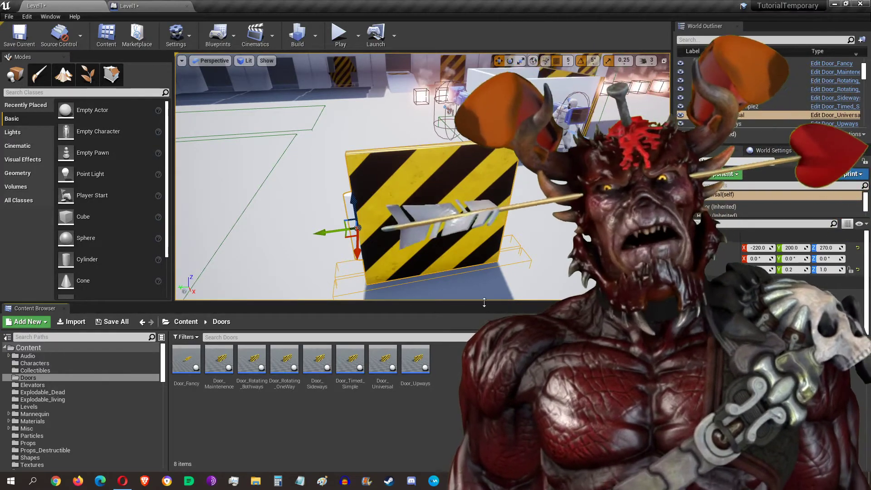
Step: Enlarge the level viewport by shrinking the Content Browser and the World Outliner and Details area
drag(491, 303, 491, 348)
right_drag(408, 227, 476, 154)
right_drag(507, 285, 558, 286)
right_drag(408, 204, 238, 181)
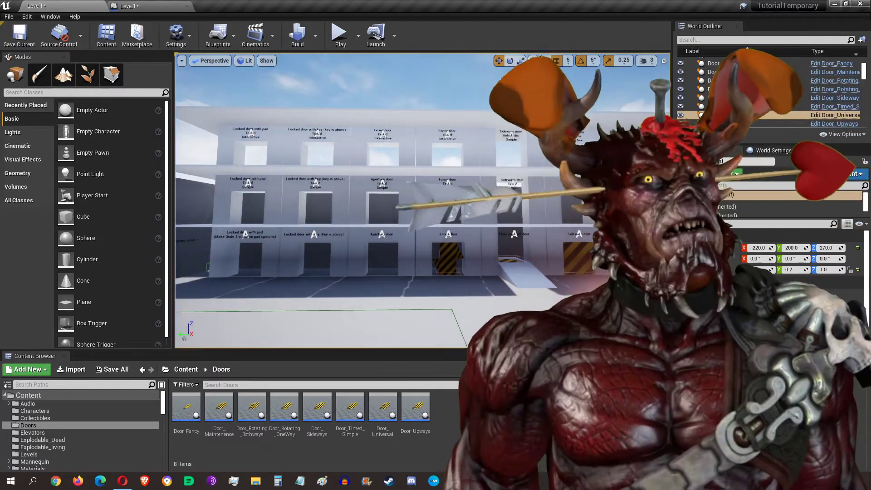
drag(673, 182, 714, 182)
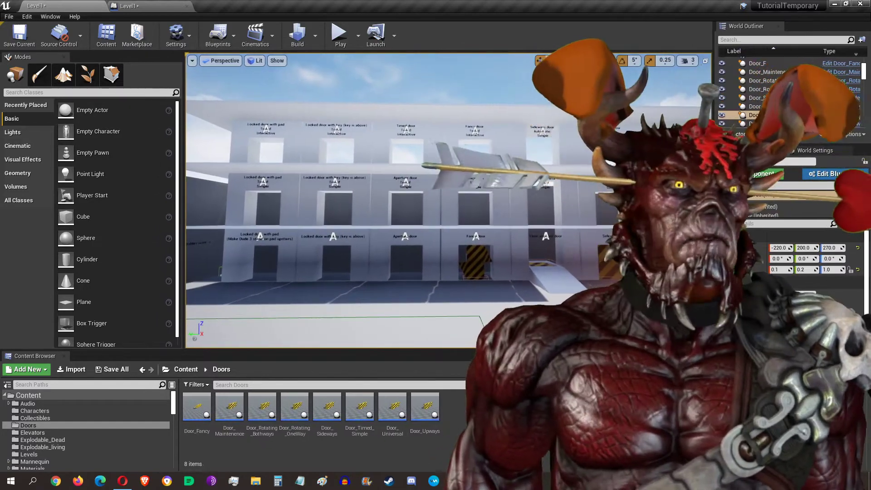
drag(318, 351, 318, 391)
Step: Examine the labelled rows of doors on the three-storey building in the level
right_drag(317, 222, 454, 222)
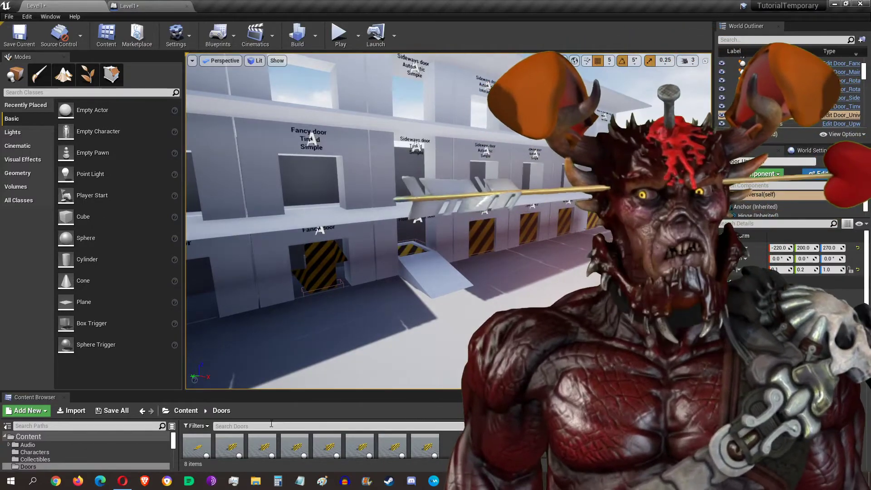
right_drag(457, 325, 510, 313)
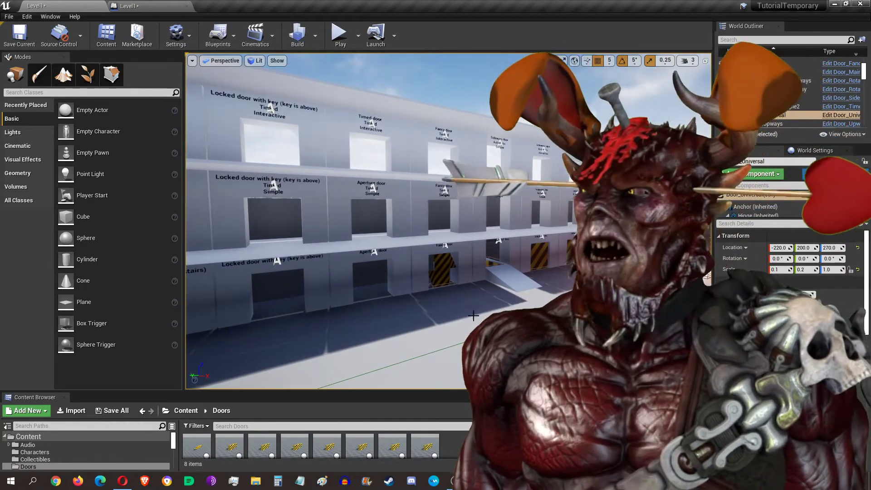
key(w)
key(s)
key(w)
key(s)
key(w)
key(s)
key(w)
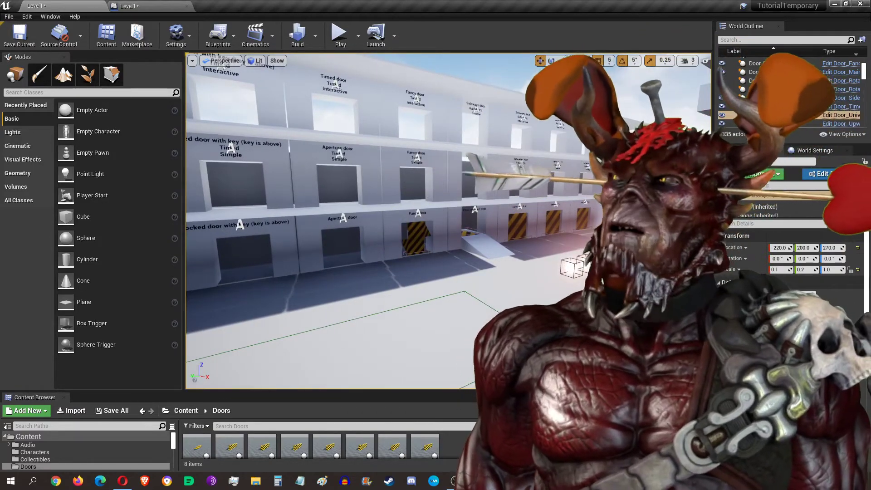
right_drag(510, 313, 456, 329)
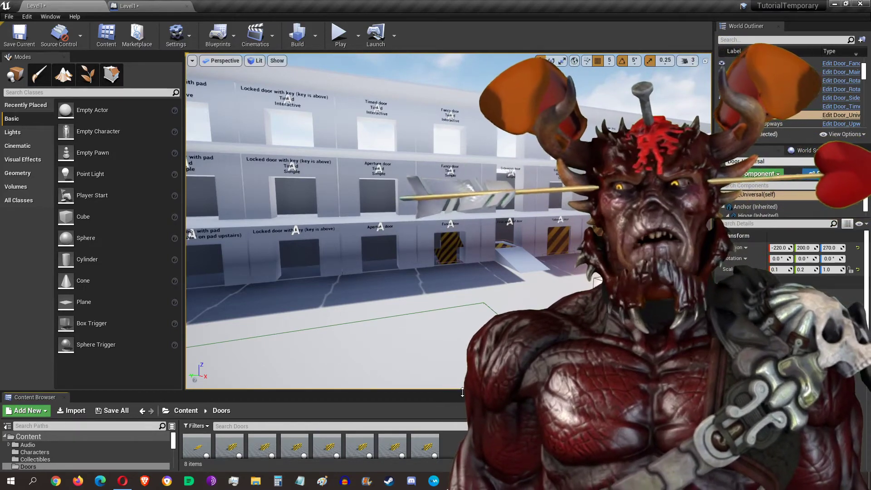
Step: Make the Content Browser tall enough to show the door asset names, and delete the existing Door_Universal actor from the level
drag(463, 392, 458, 349)
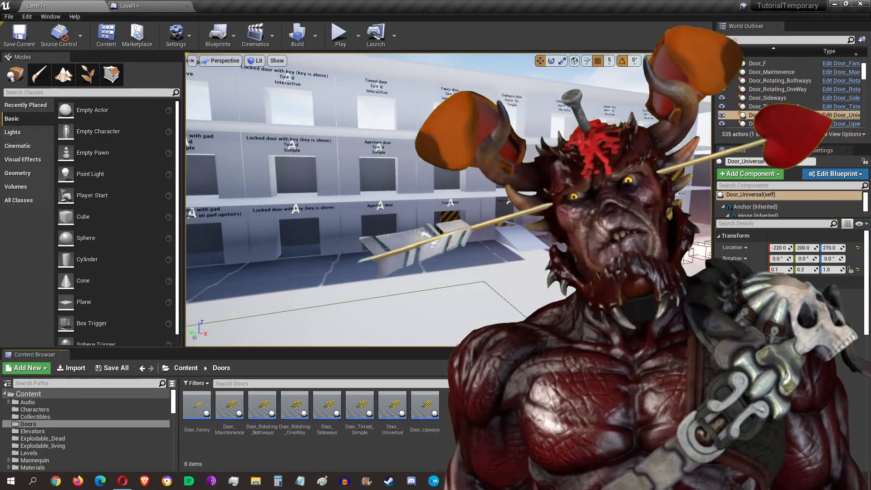
mouse_move(474, 303)
right_down()
mouse_move(363, 309)
mouse_move(469, 306)
right_up()
right_drag(437, 258, 406, 254)
key(Delete)
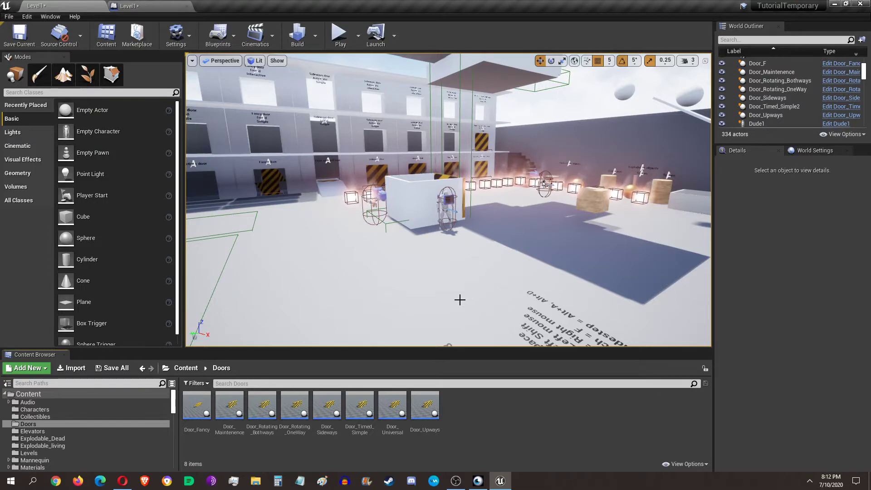
Step: Place a new Door_Universal actor on the open floor and raise it to a Z location of 270
right_drag(459, 300, 515, 345)
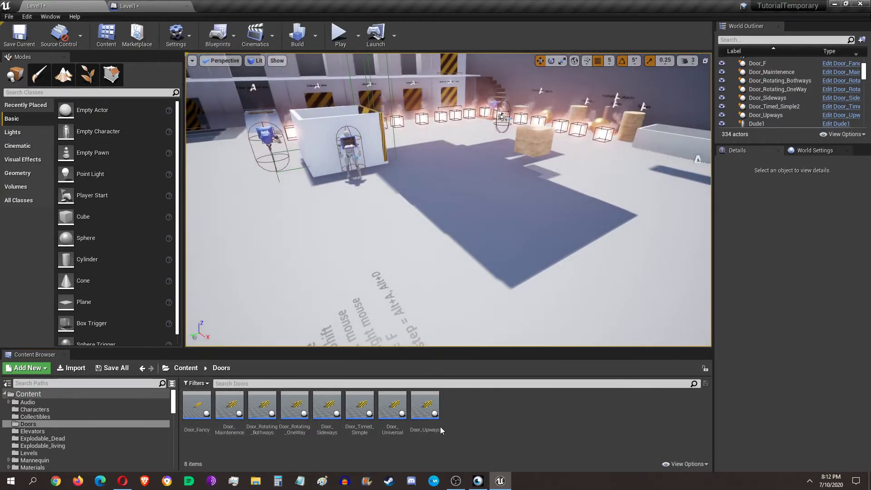
drag(393, 409, 350, 245)
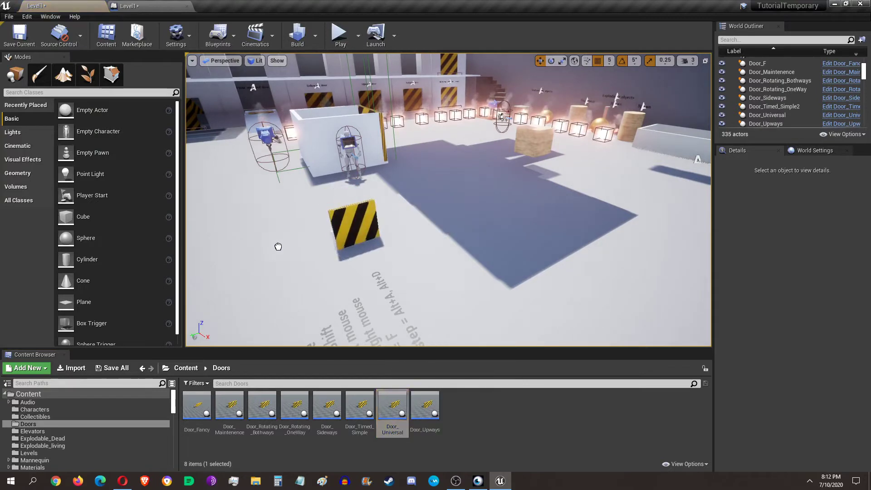
drag(278, 246, 245, 178)
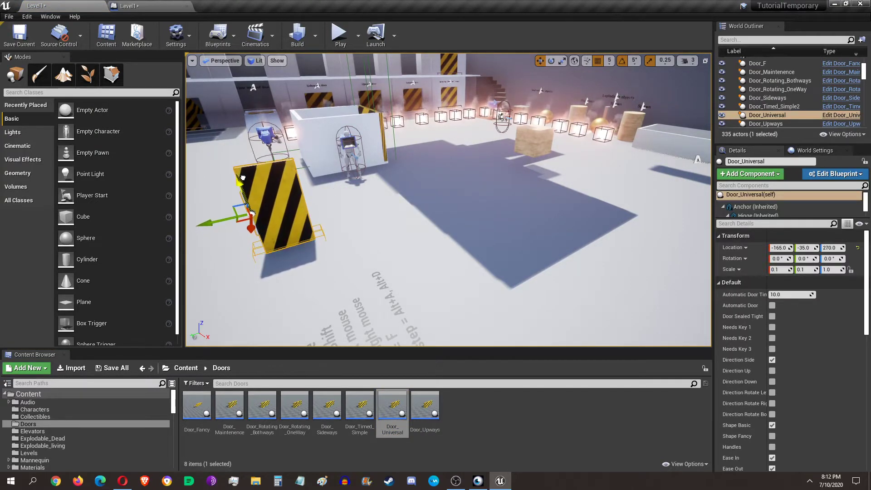
Step: Set the new Door_Universal actor's Y scale to 0.2
click(808, 269)
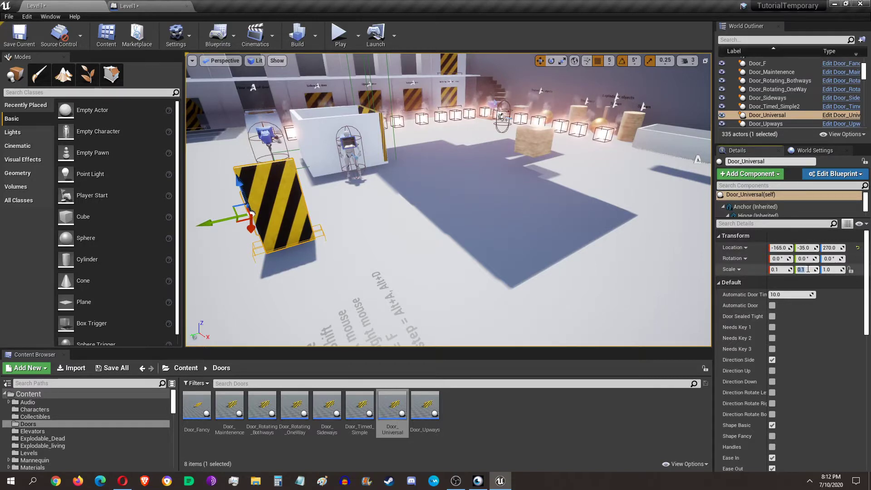
text(0.2)
key(Return)
Step: Play the level in the editor and walk up to the newly placed Door_Universal
right_drag(532, 218, 513, 209)
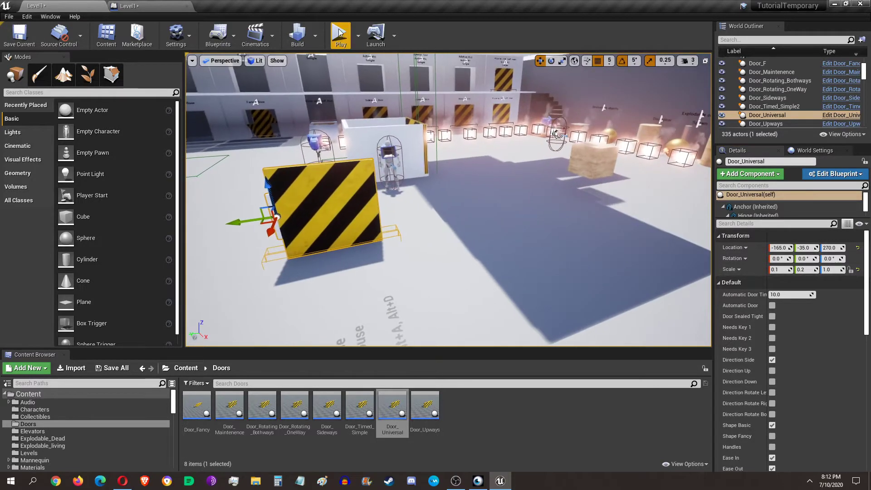
key(alt+p)
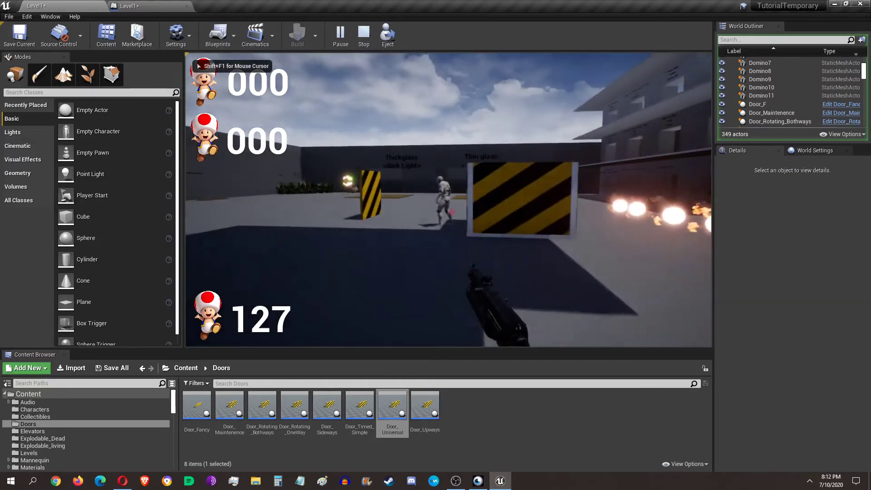
key(w)
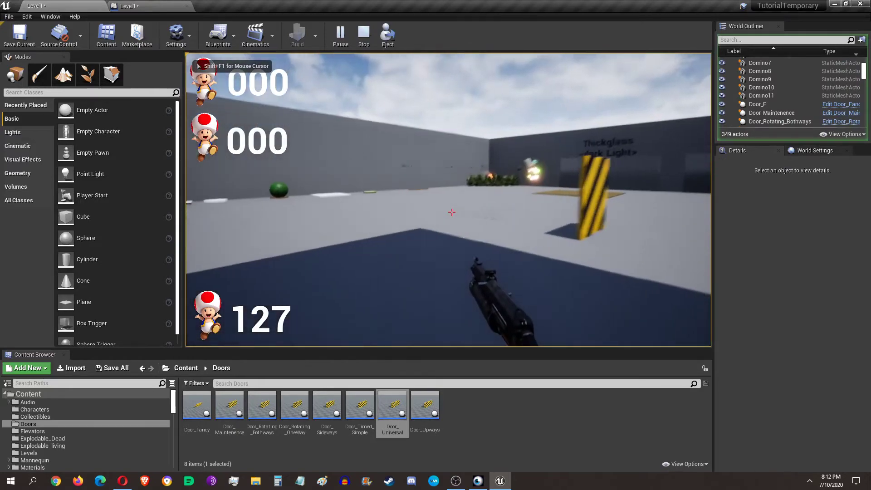
key(s)
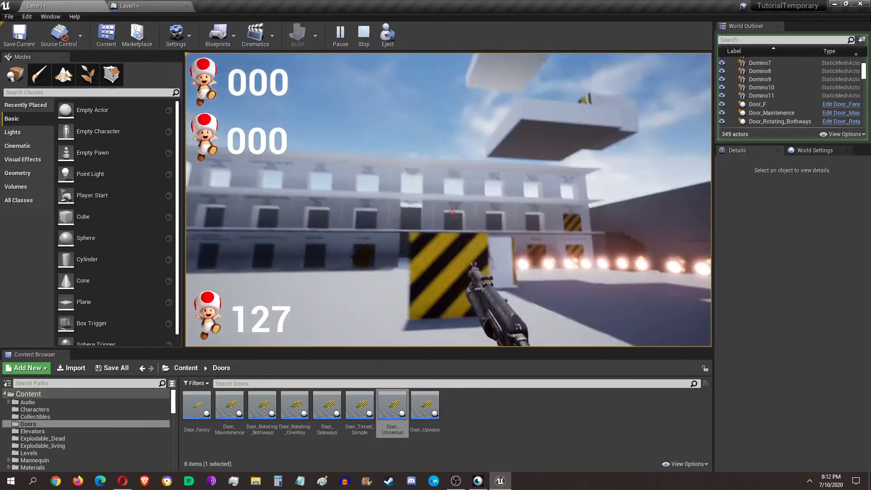
key(s)
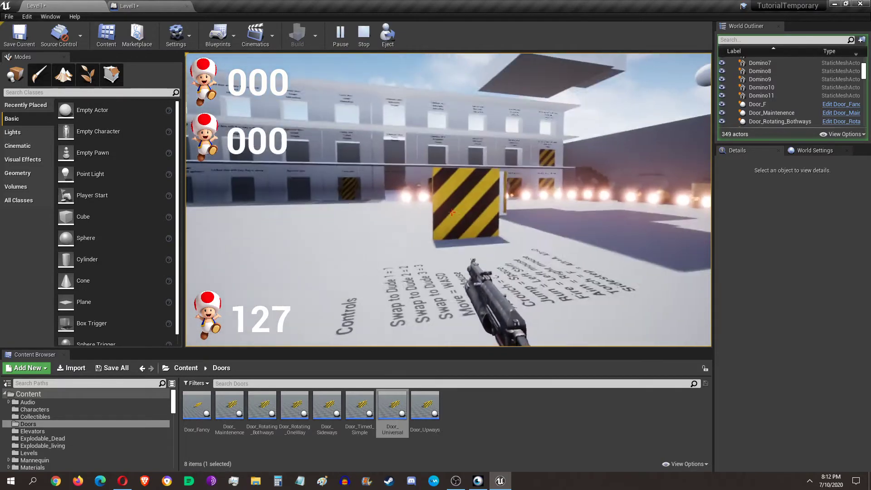
key(w)
key(d)
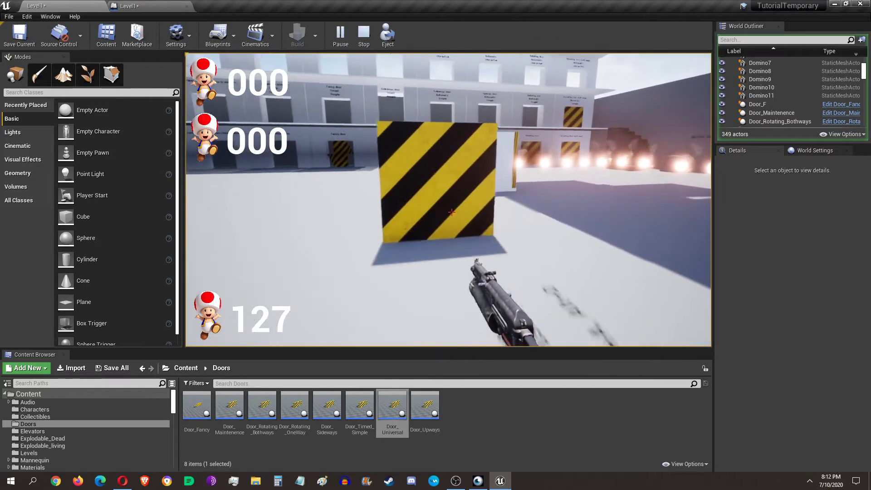
Step: Test the new door by repeatedly stepping toward it and back, and end the play session
key(w)
key(w)
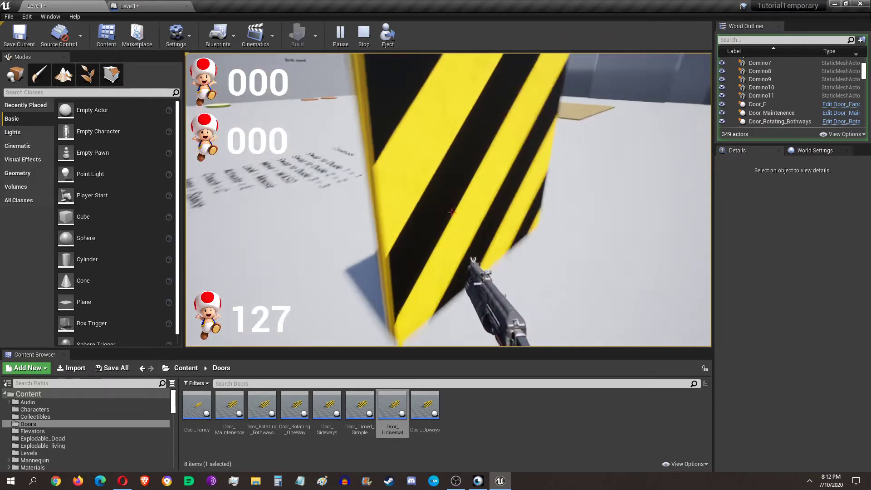
key(a)
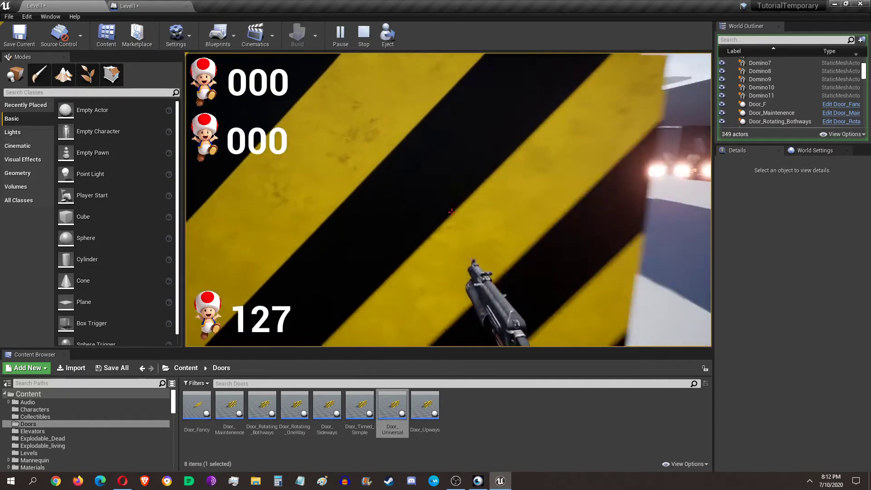
key(s)
key(w)
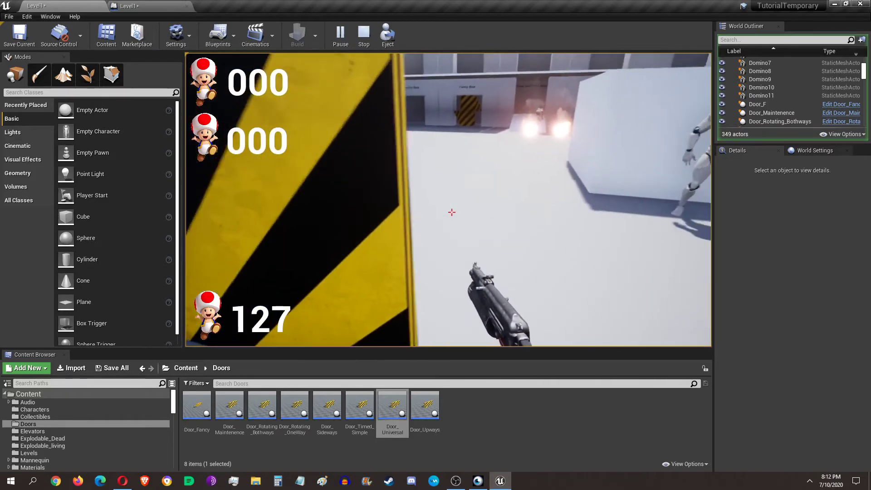
key(s)
key(w)
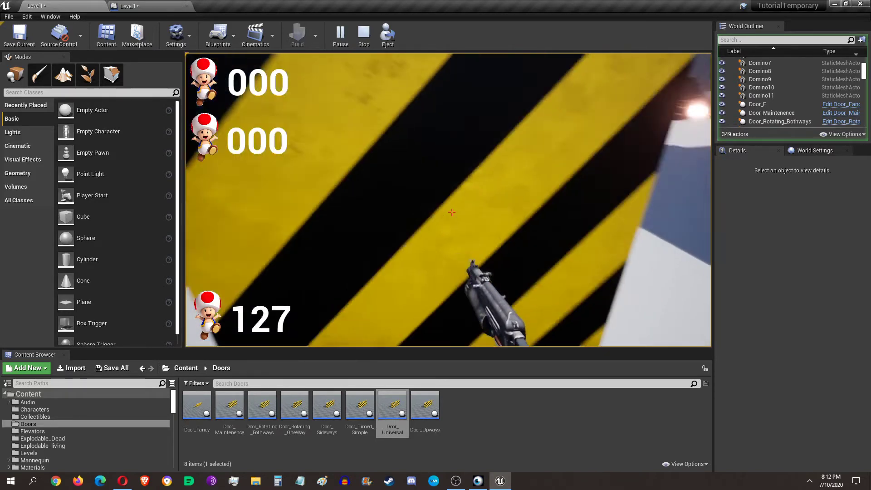
key(s)
key(w)
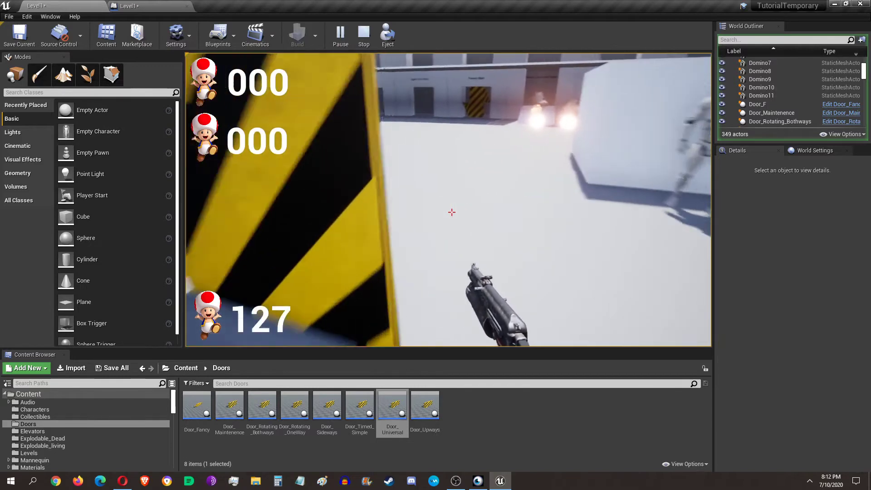
key(s)
key(w)
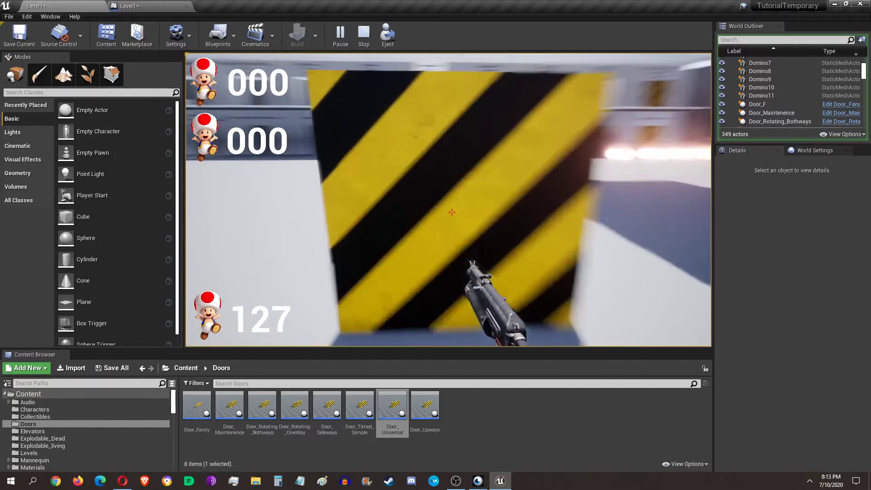
key(s)
key(w)
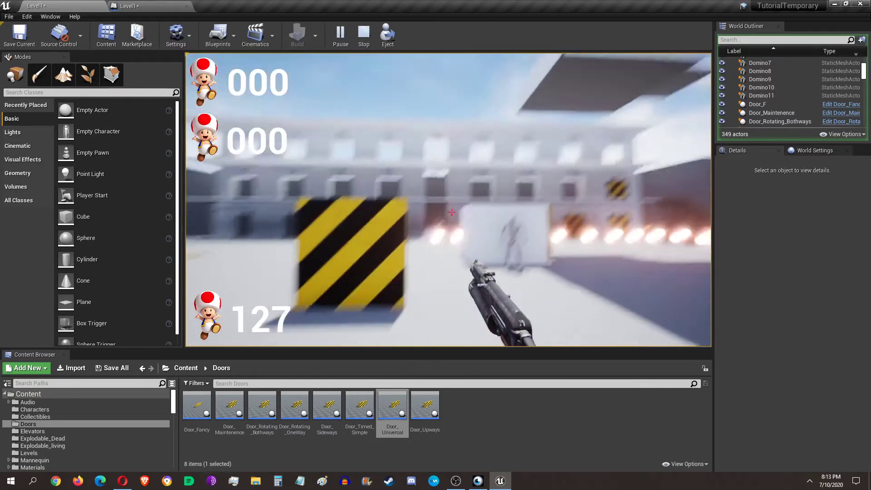
key(s)
key(Escape)
Step: Select the Door_Universal actor on the open floor and open its automatic door time value for editing
key(w)
right_drag(561, 170, 651, 170)
key(s)
click(438, 172)
right_drag(438, 172, 463, 120)
key(w)
key(s)
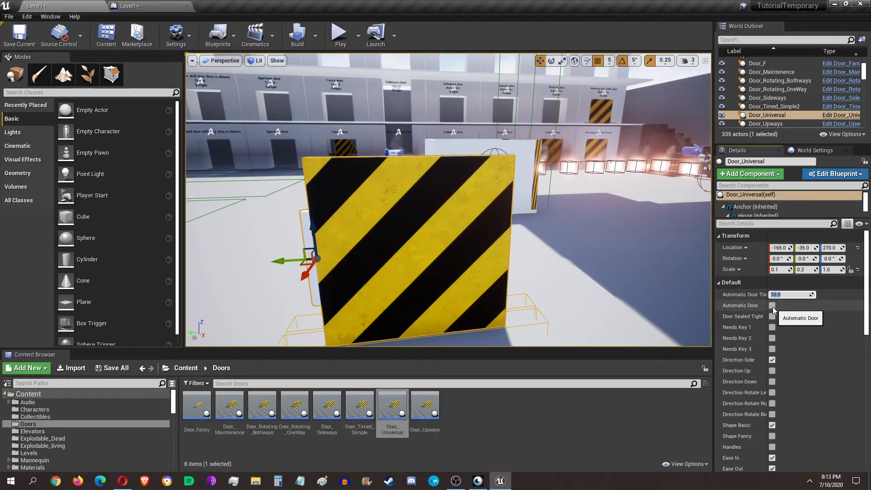
click(785, 294)
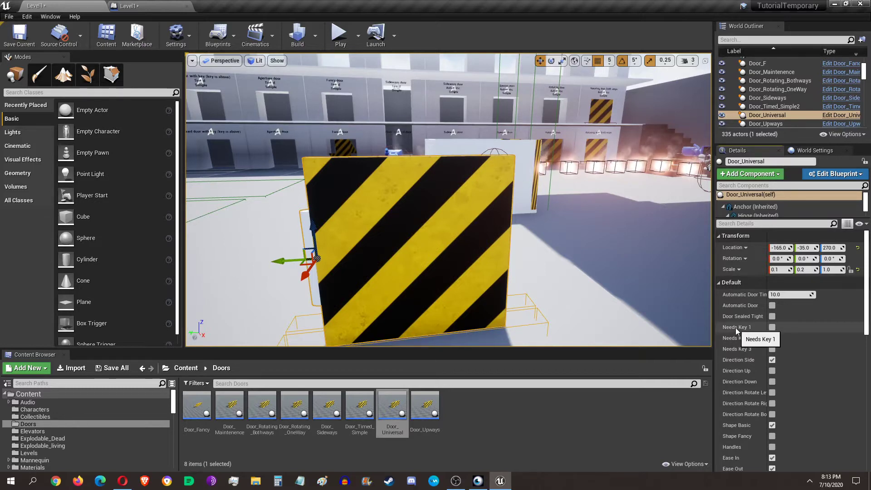
Step: Examine the Door_Universal actor alongside its Default options for automatic opening, sealing, keys and direction
right_drag(565, 283, 526, 272)
mouse_move(773, 329)
right_down()
mouse_move(772, 309)
mouse_move(771, 321)
right_up()
right_drag(545, 273, 564, 268)
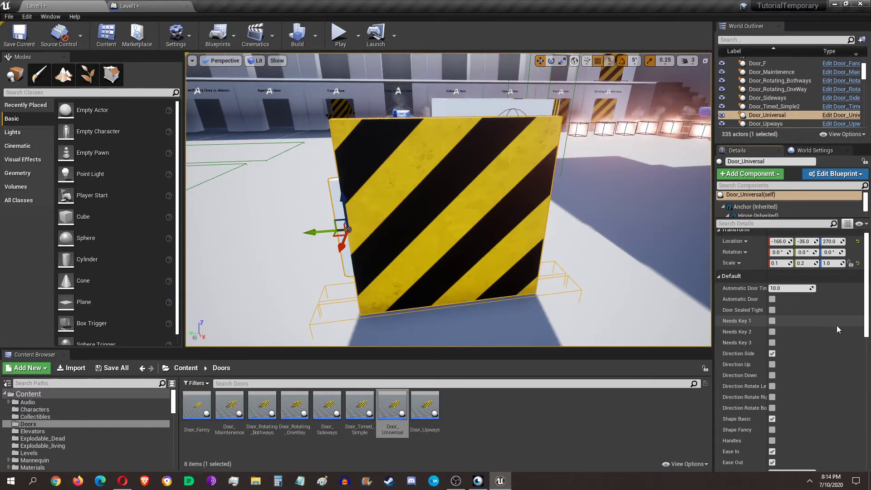
right_drag(614, 257, 590, 243)
key(s)
key(w)
key(s)
key(w)
key(w)
key(s)
key(w)
key(w)
key(s)
key(w)
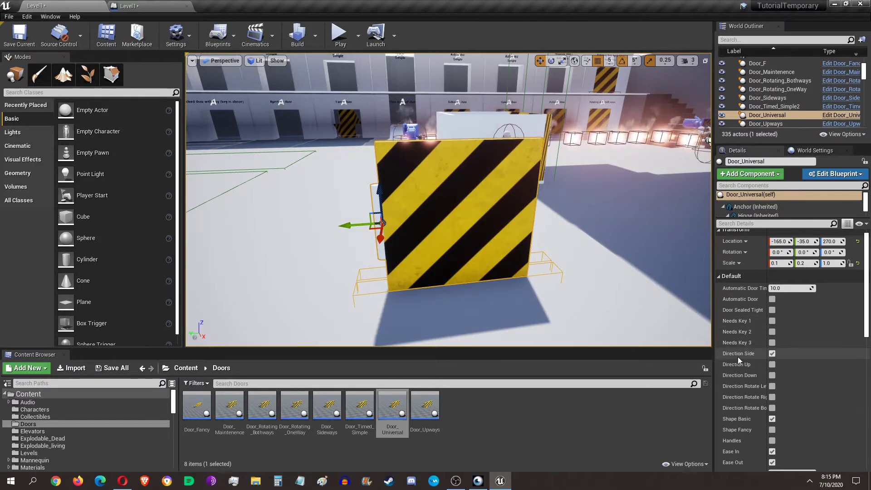
right_drag(603, 281, 591, 263)
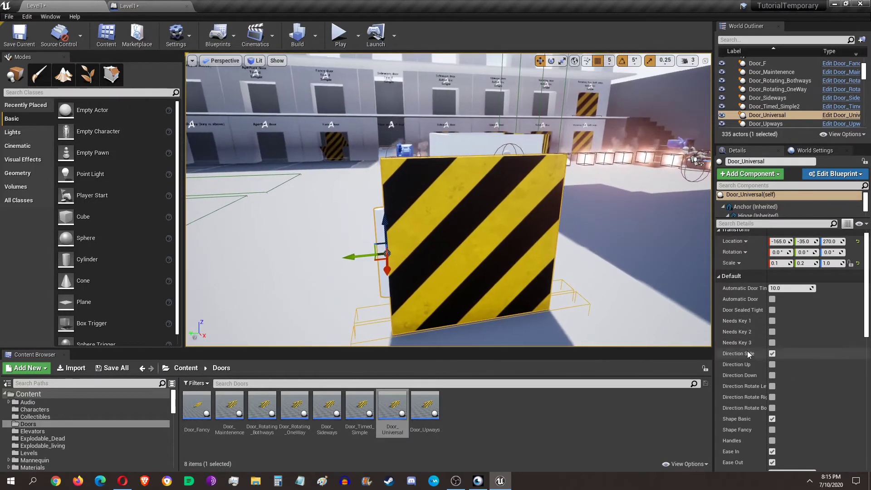
right_drag(487, 223, 472, 231)
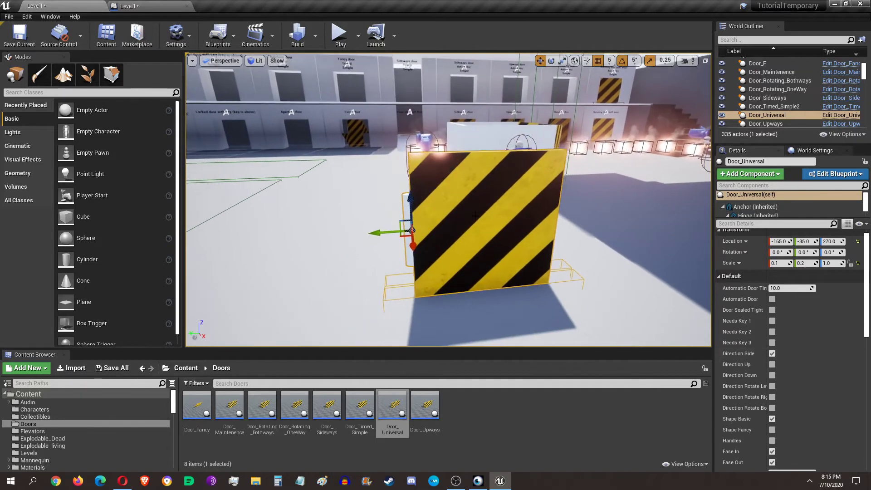
Step: Try rotating the Door_Universal actor, and undo the rotation
key(e)
drag(381, 249, 411, 210)
drag(416, 209, 481, 241)
key(ctrl+z)
key(w)
Step: Inspect the striped Door_Universal actor in the level from several distances and angles
right_drag(493, 258, 551, 295)
key(a)
key(s)
key(w)
right_drag(472, 233, 372, 242)
key(s)
key(d)
key(s)
key(d)
key(w)
key(w)
key(s)
key(w)
key(s)
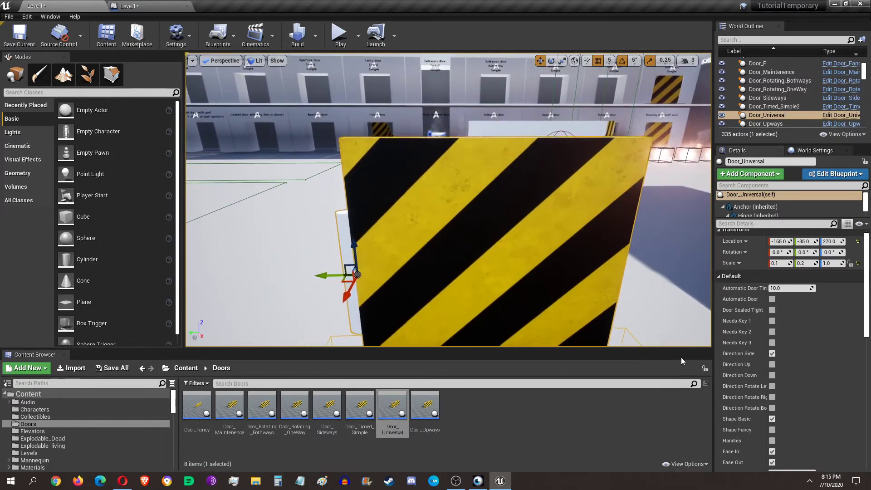
Step: Try Direction Up in place of Direction Side, and switch the door's direction to rotating both ways with Direction Side off
click(772, 354)
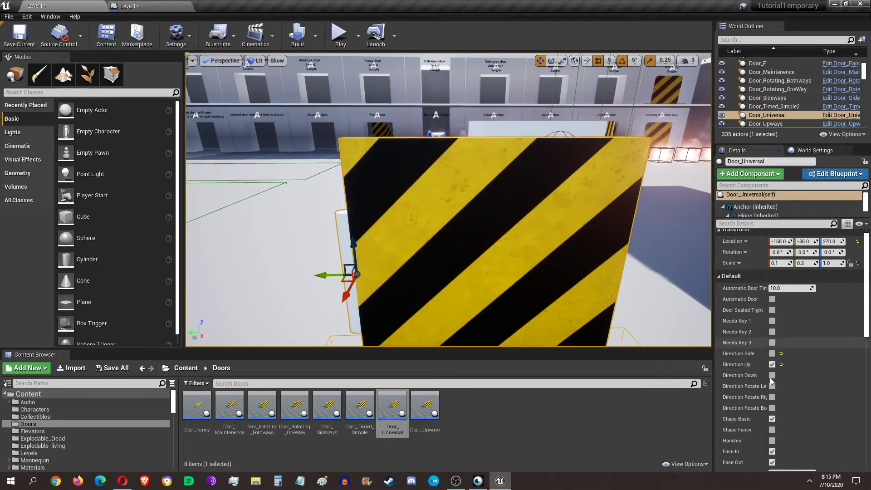
click(772, 365)
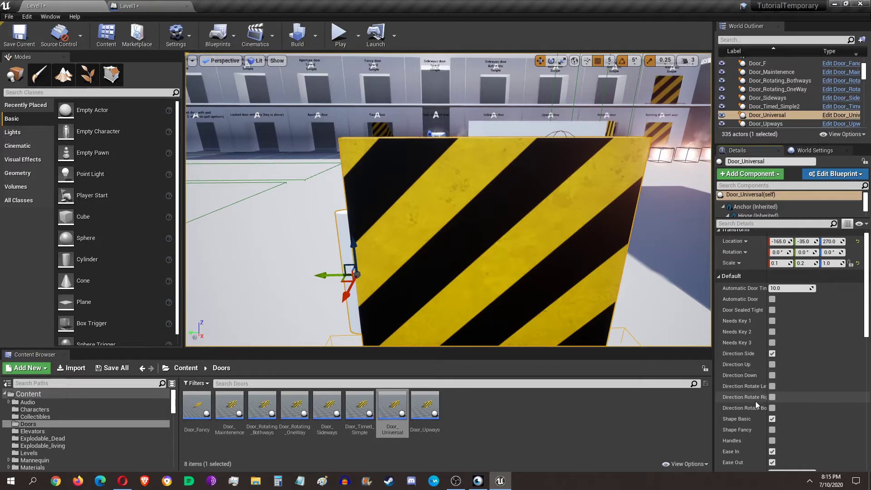
click(773, 409)
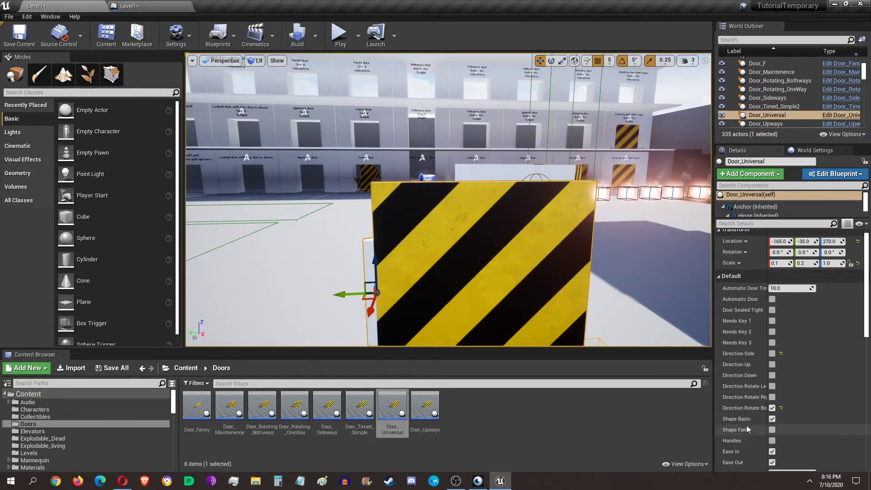
Step: Examine the Door_Universal actor's shape, handle, easing, speed and sound options
scroll(751, 439, down, 1)
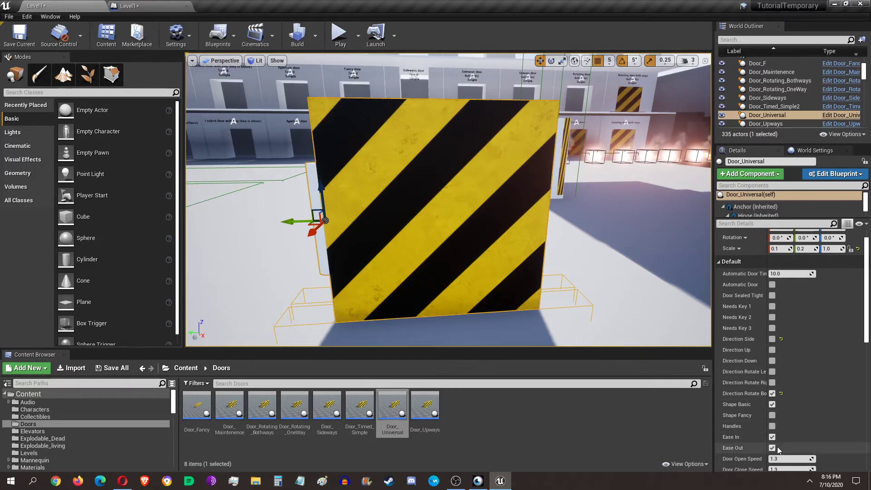
right_drag(499, 227, 499, 254)
scroll(743, 348, down, 2)
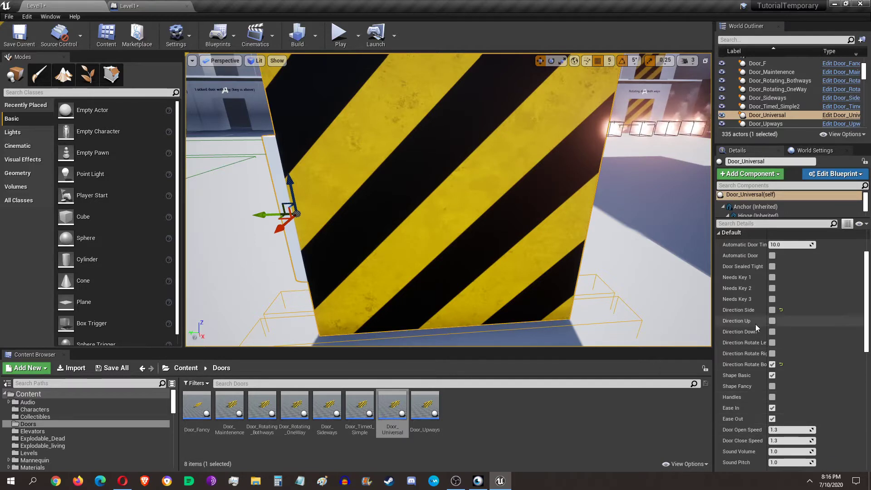
scroll(749, 345, down, 2)
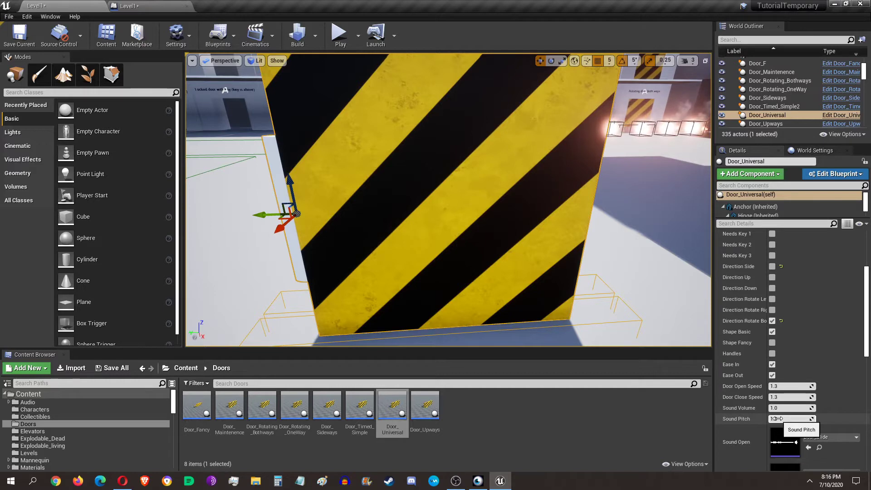
scroll(772, 399, down, 4)
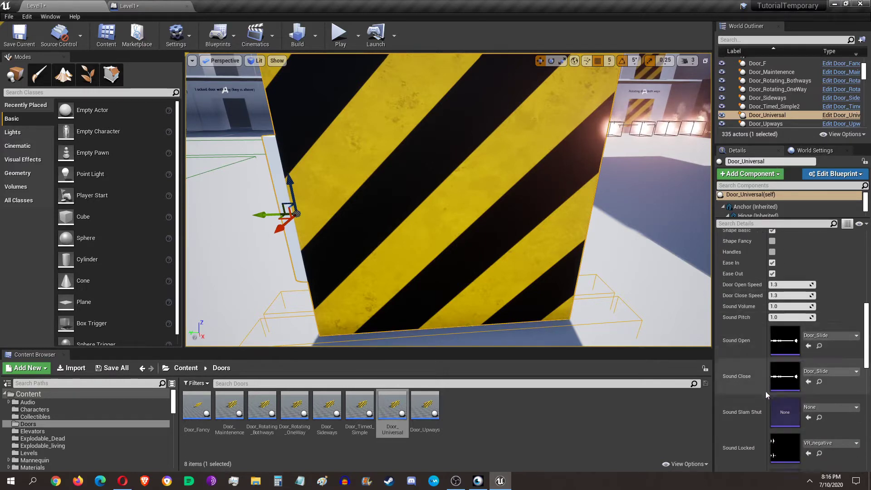
scroll(766, 392, down, 1)
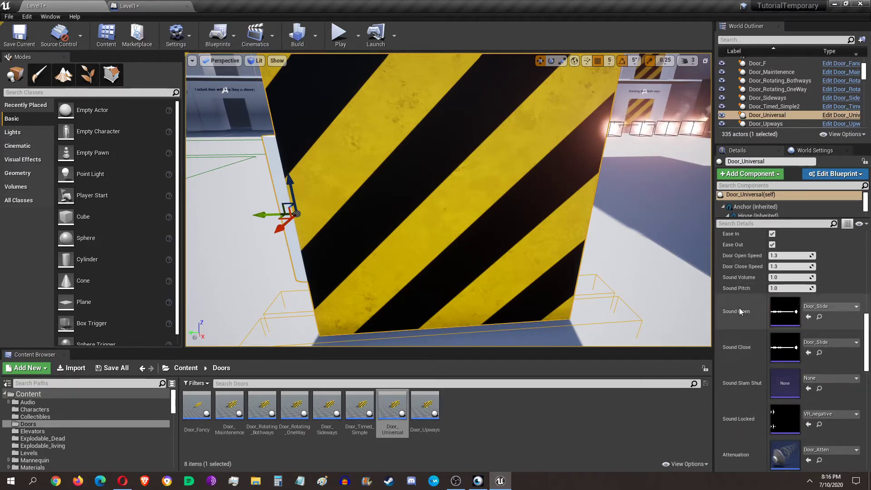
scroll(755, 310, down, 2)
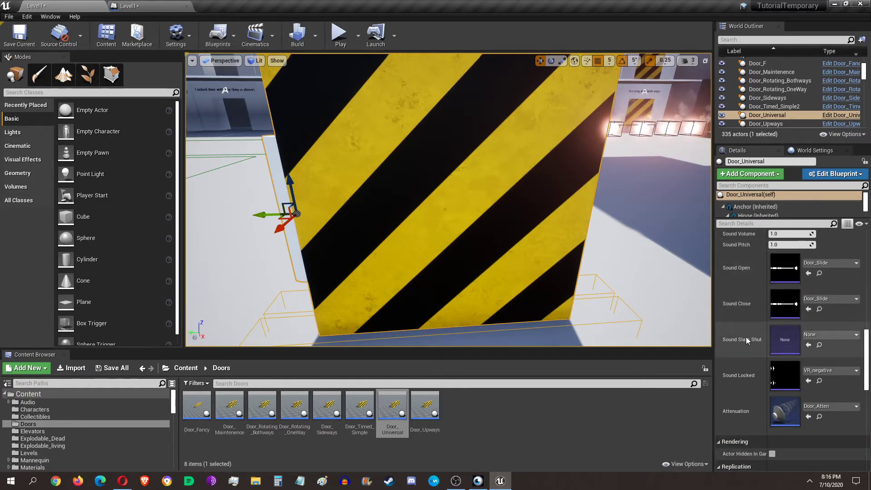
scroll(744, 347, down, 1)
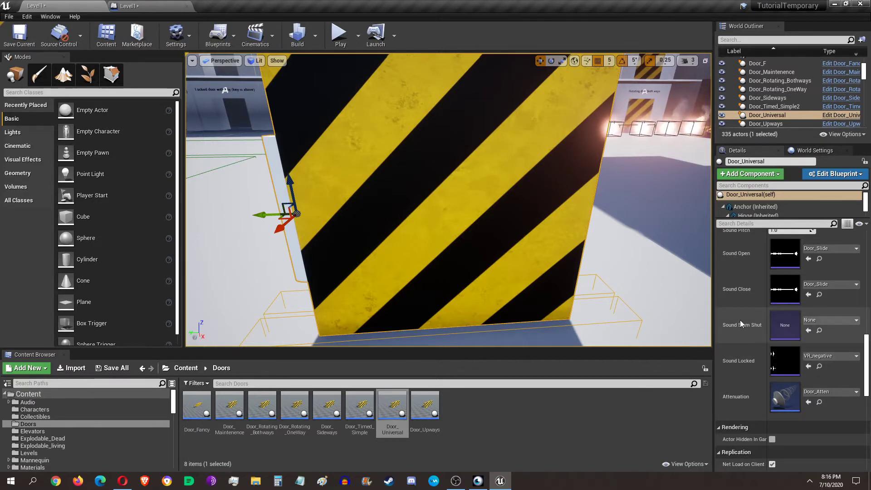
scroll(744, 322, down, 1)
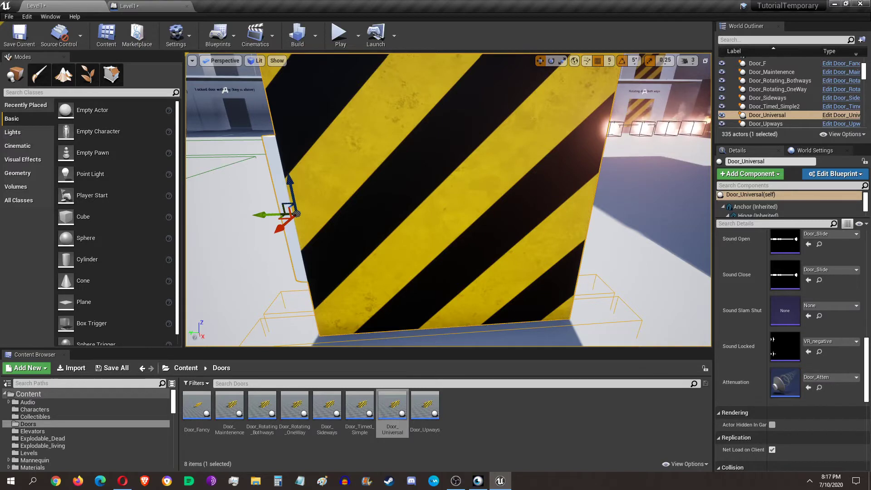
right_drag(545, 227, 556, 200)
key(s)
scroll(759, 330, up, 4)
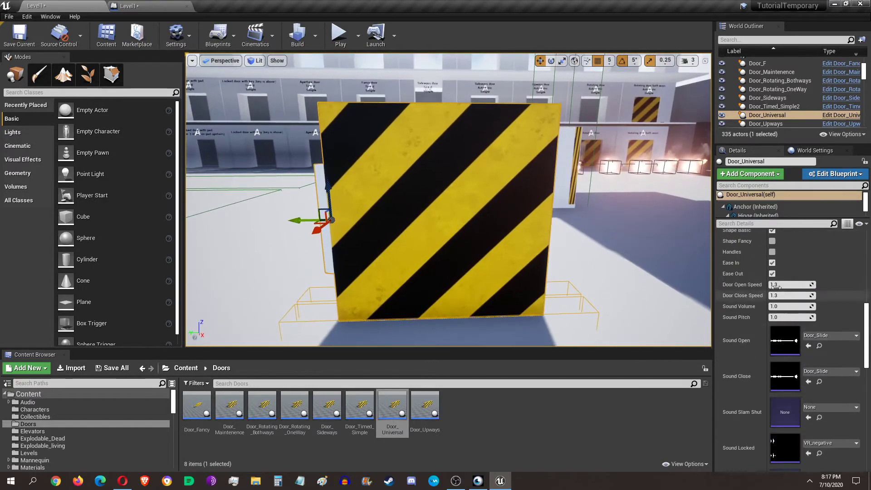
scroll(793, 343, up, 4)
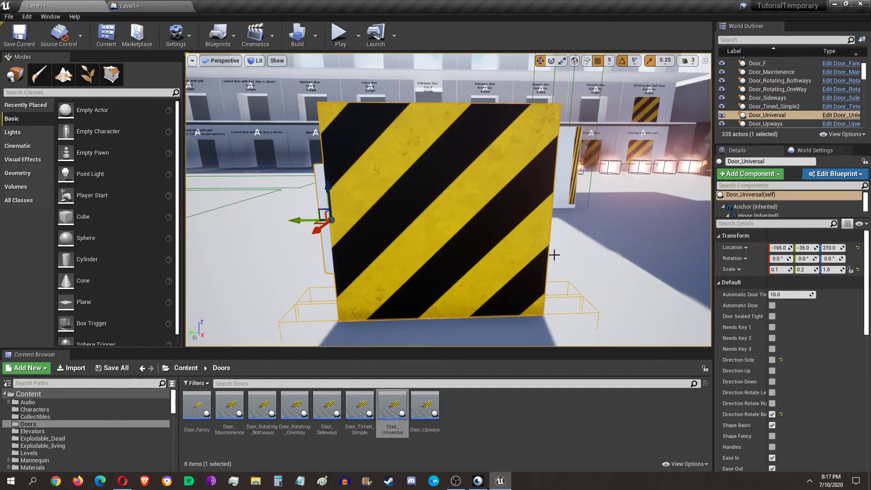
Step: Make the Door_Universal actor require the second key by enabling Needs Key 2
right_drag(554, 255, 554, 300)
key(s)
scroll(776, 356, down, 2)
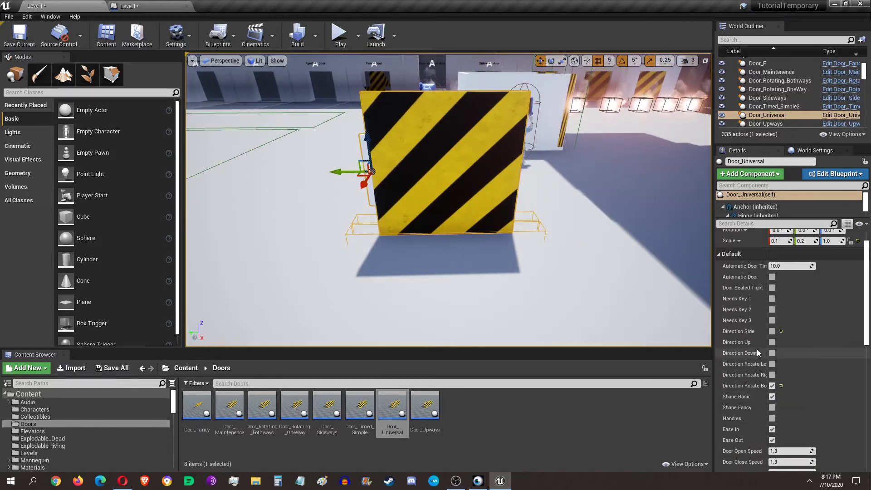
click(773, 310)
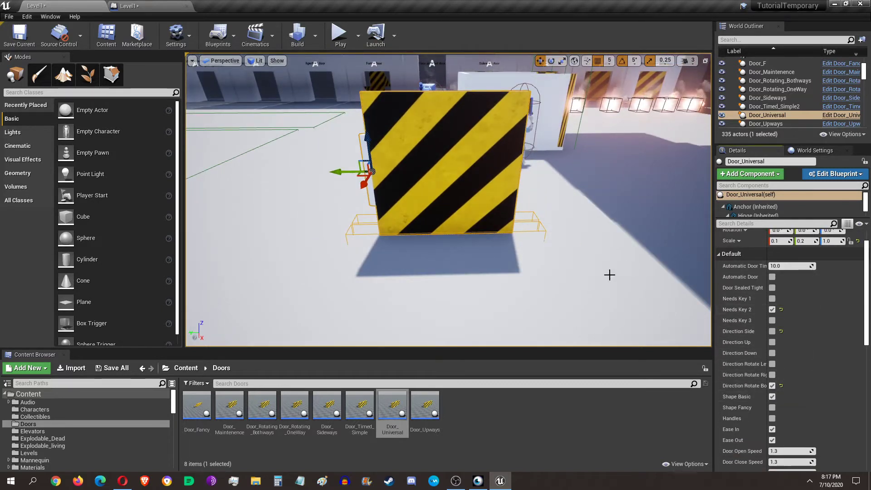
Step: Enable Automatic Door for the Door_Universal actor and set its Automatic Door Timer to 3.0
right_drag(609, 275, 608, 274)
key(w)
right_drag(648, 297, 648, 297)
key(s)
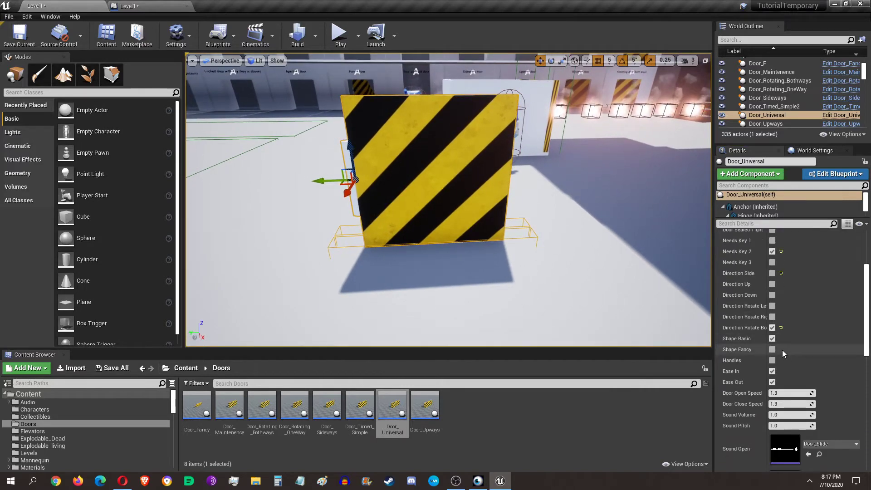
scroll(782, 349, down, 3)
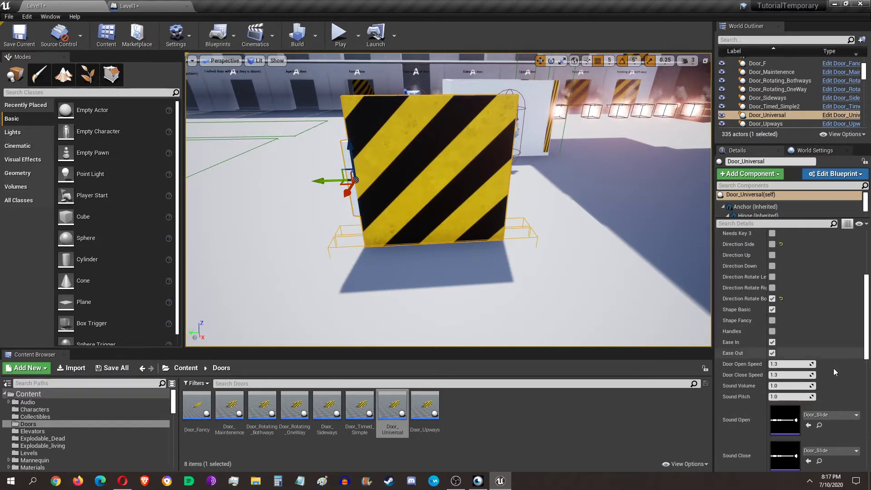
scroll(799, 382, down, 2)
scroll(798, 382, down, 10)
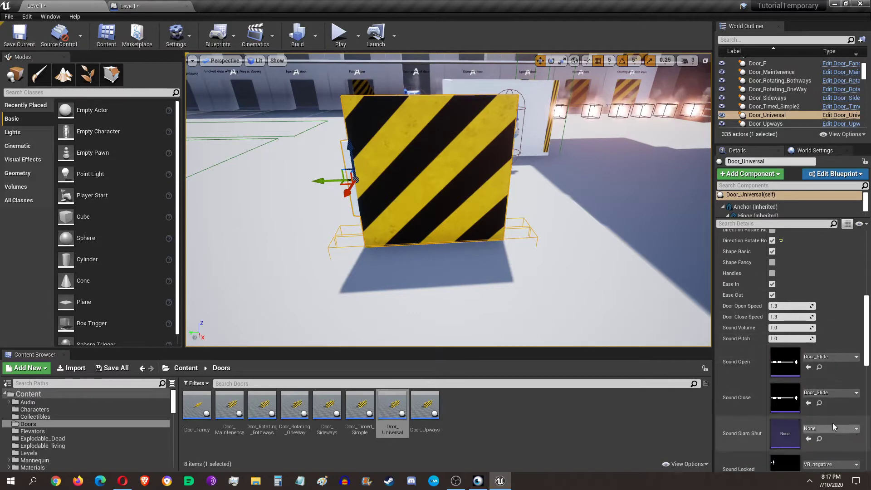
scroll(791, 353, up, 20)
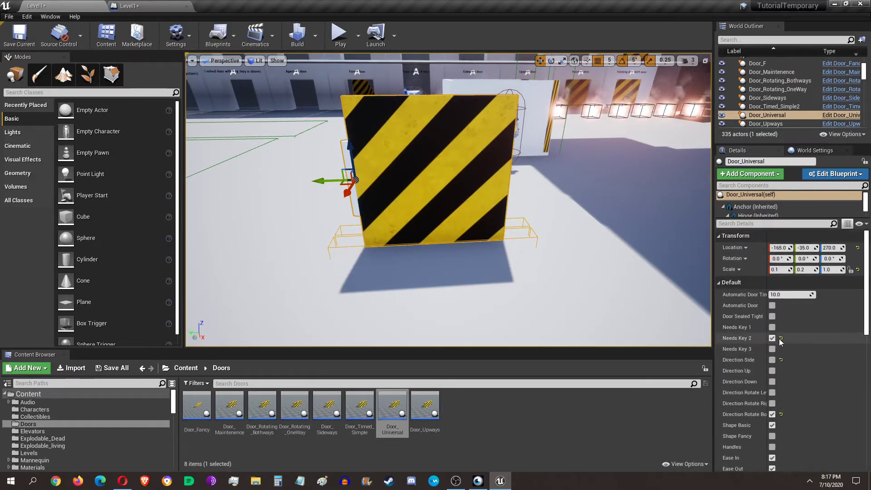
click(773, 306)
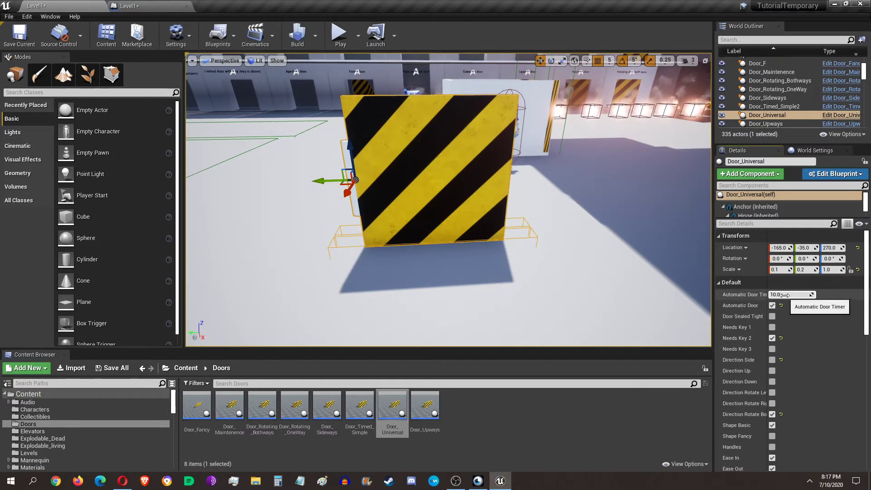
click(787, 294)
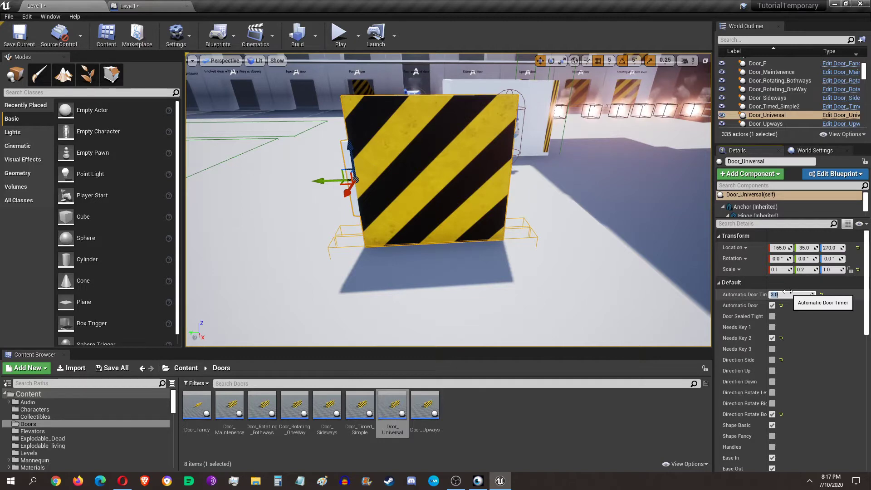
Step: Play the level, walk up to the striped universal door several times to test its key lock, and stop playing
click(340, 36)
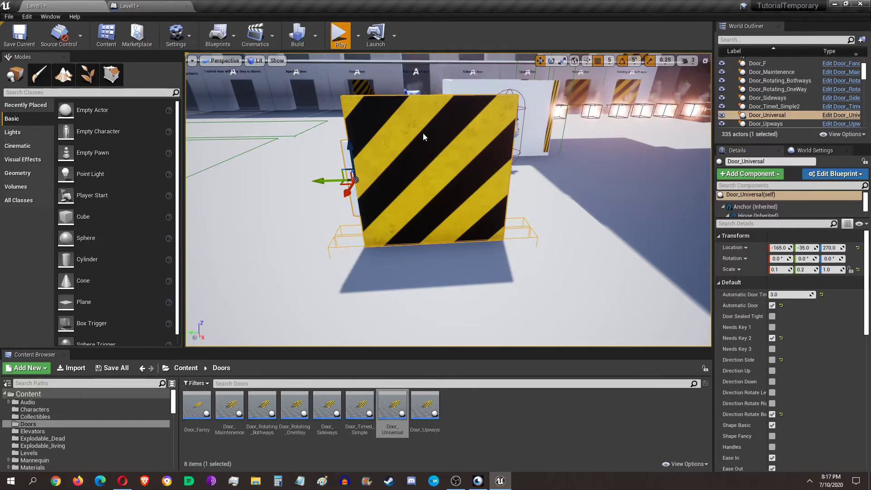
key(w)
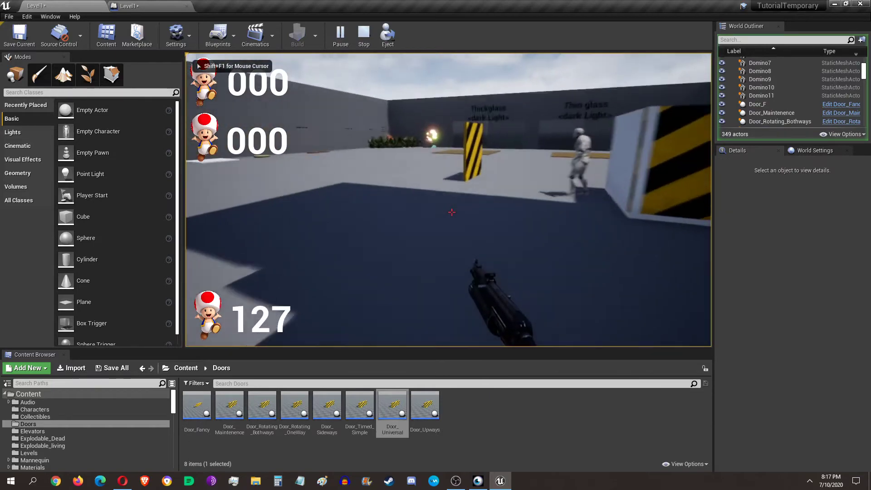
key(w)
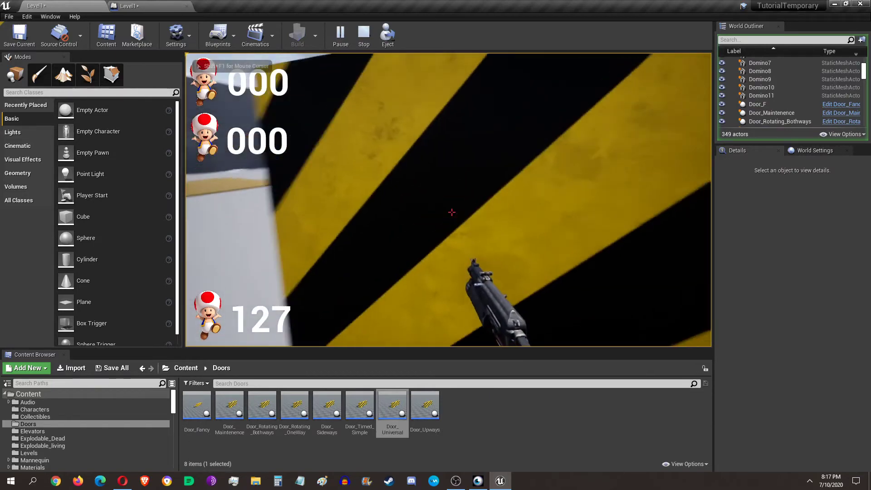
key(s)
key(w)
key(s)
key(w)
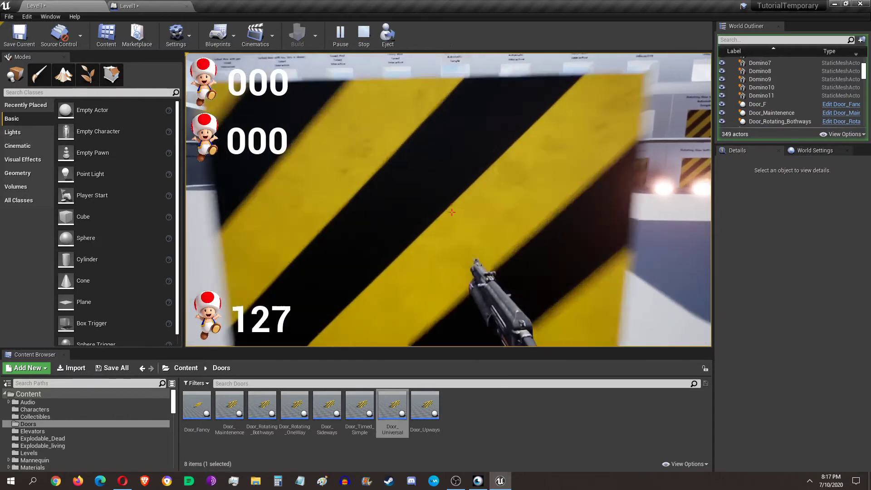
key(s)
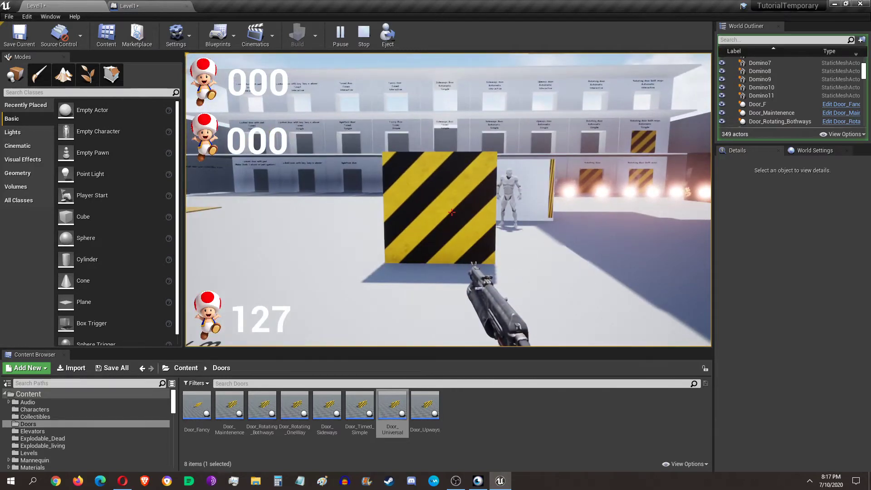
key(a)
key(d)
key(a)
key(s)
key(w)
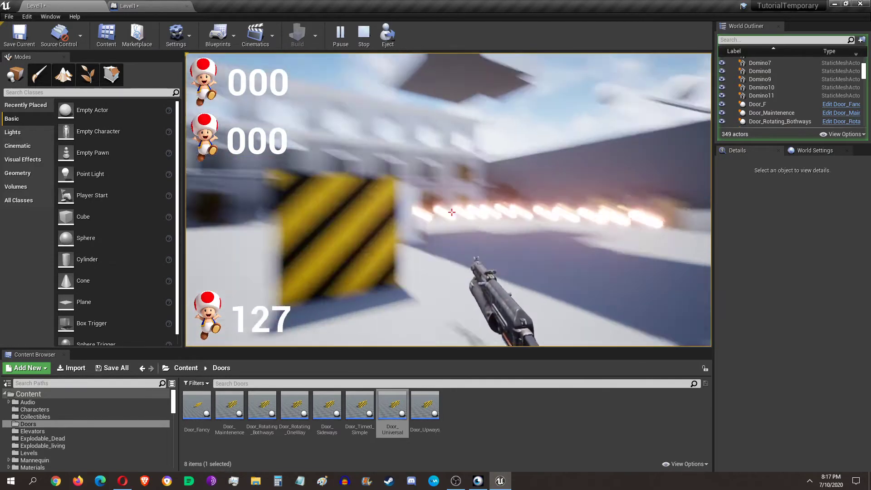
key(s)
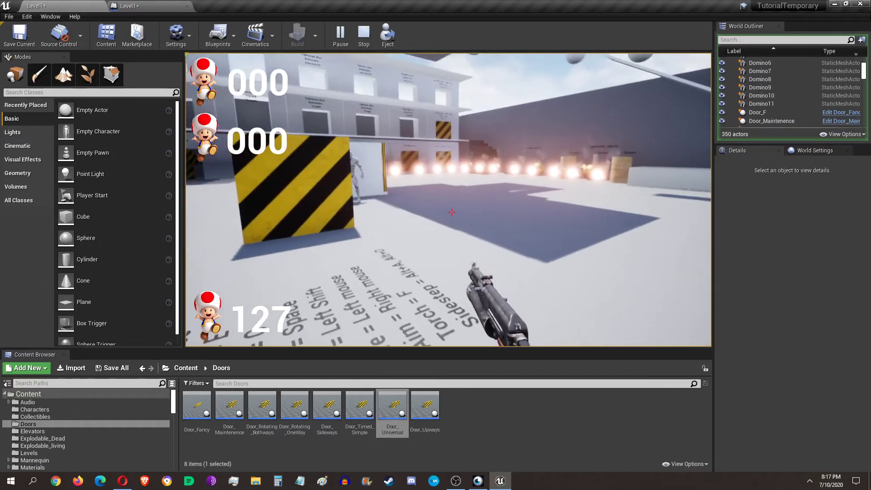
key(w)
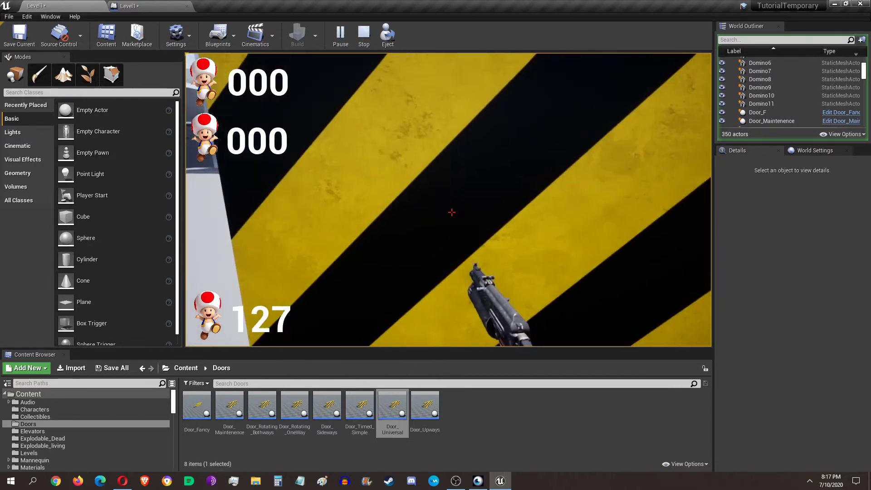
key(s)
key(Escape)
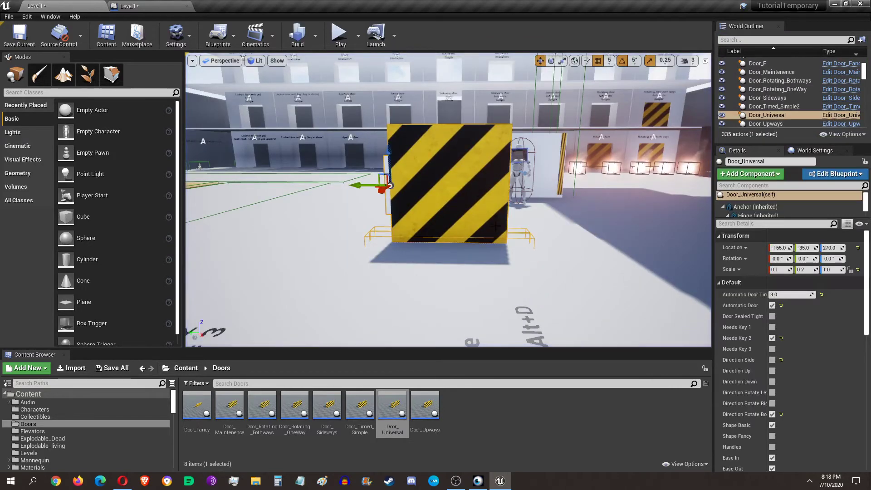
Step: Enable Door Sealed Tight for the Door_Universal actor and test the sealed door by walking against it in play
key(w)
right_drag(496, 225, 512, 224)
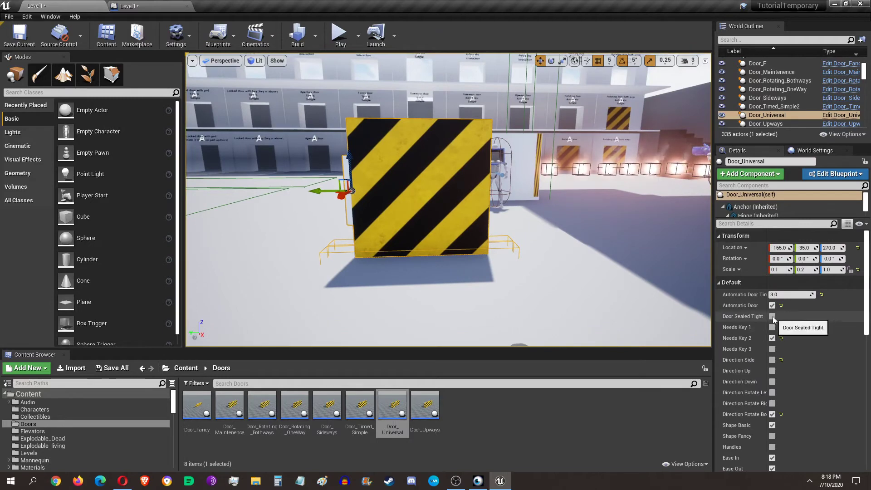
click(340, 34)
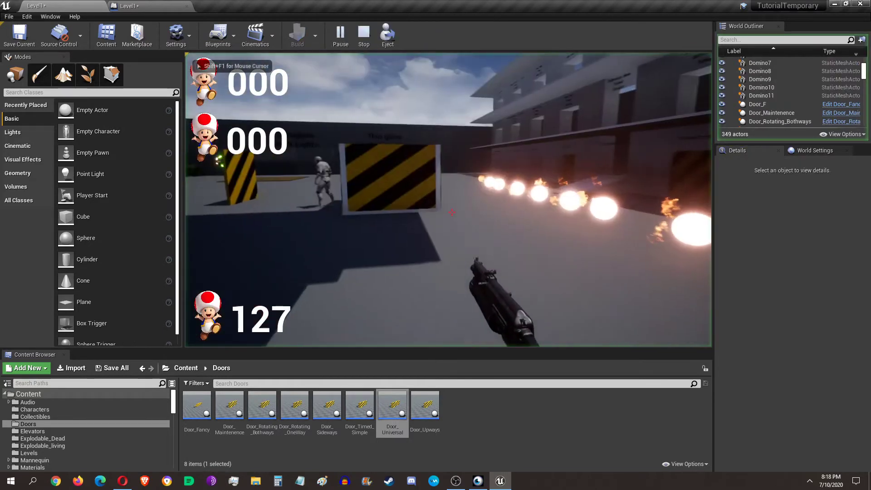
key(w)
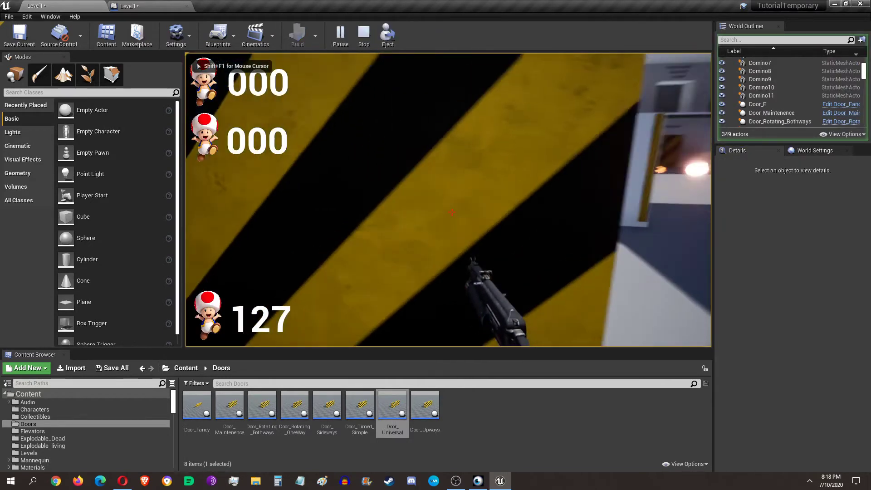
key(s)
key(w)
key(s)
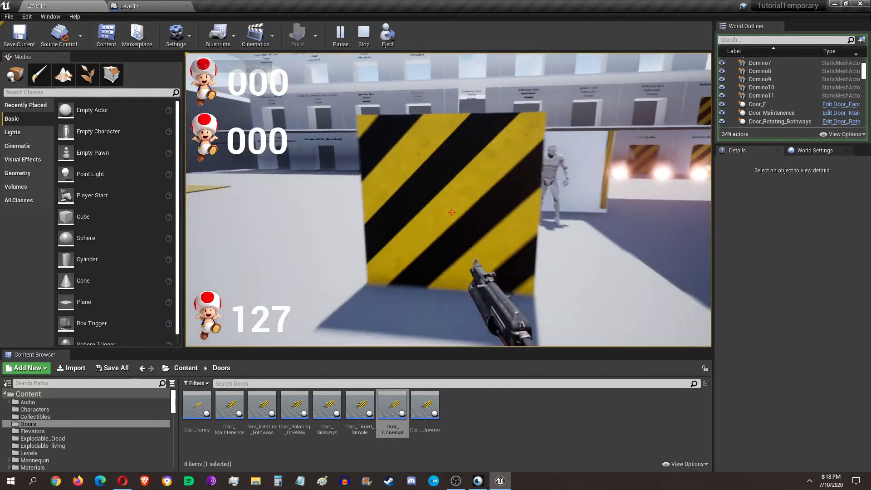
key(w)
key(s)
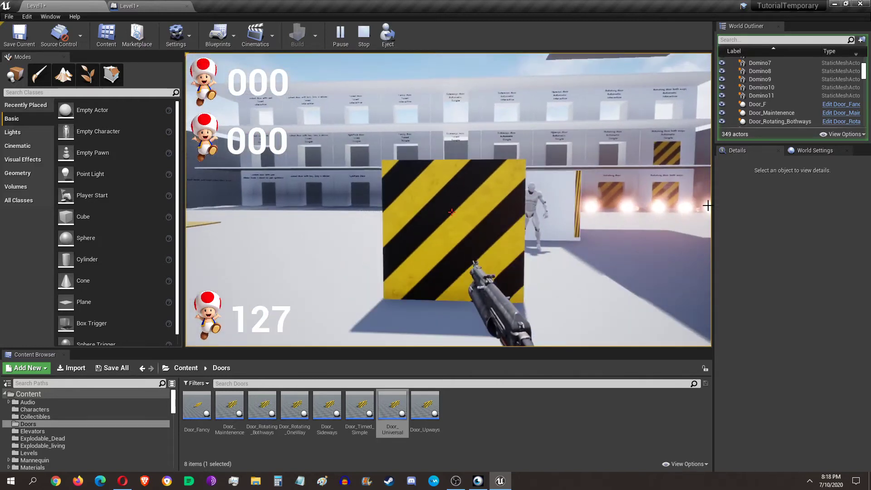
key(Escape)
Step: Turn Door Sealed Tight off again for the Door_Universal actor
click(499, 220)
right_drag(499, 220, 490, 231)
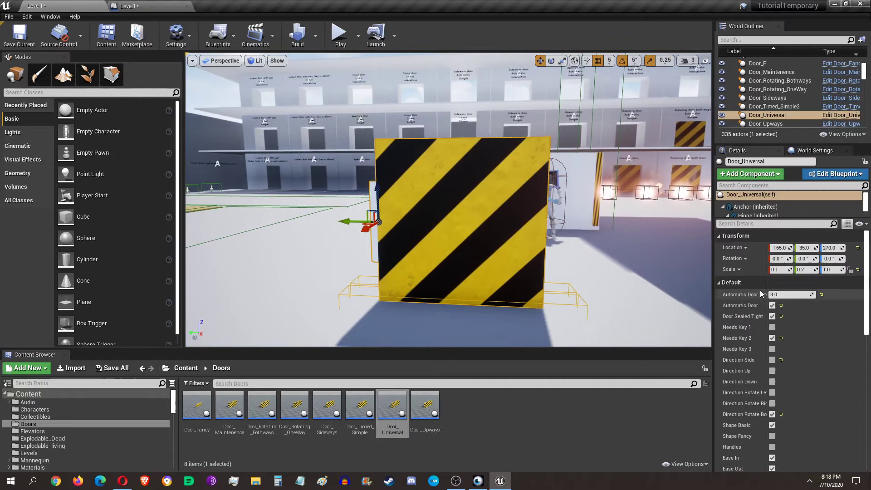
click(772, 317)
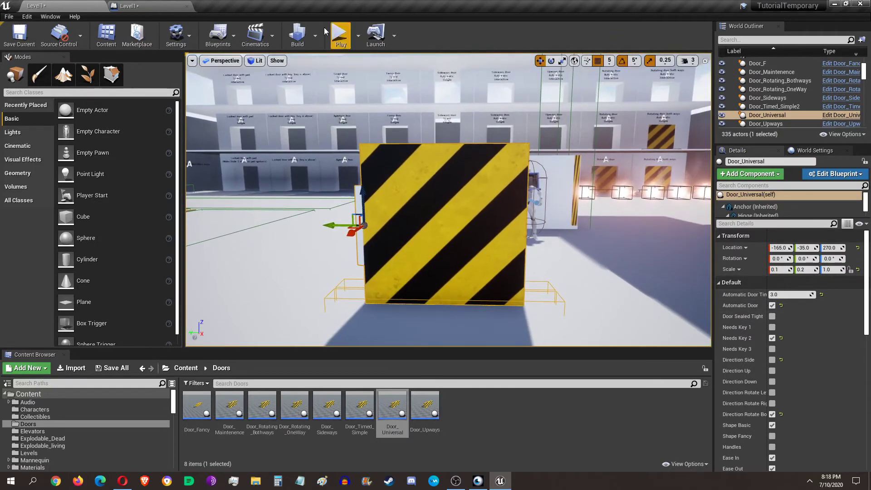
Step: Open the Level Blueprint of Level1 to view its Event Graph
click(218, 34)
click(254, 110)
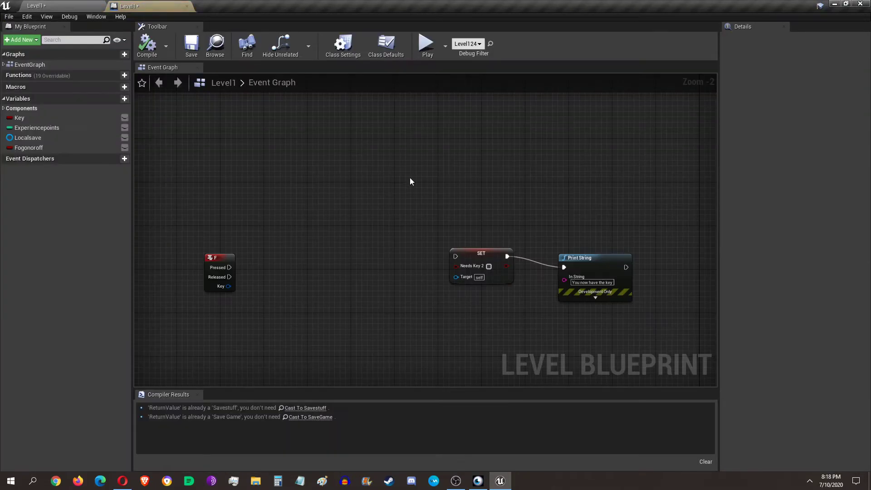
Step: Add another Set Needs Key 2 node by searching all possible actions for "set universal door", and delete that duplicate again
right_drag(463, 259, 452, 241)
click(452, 241)
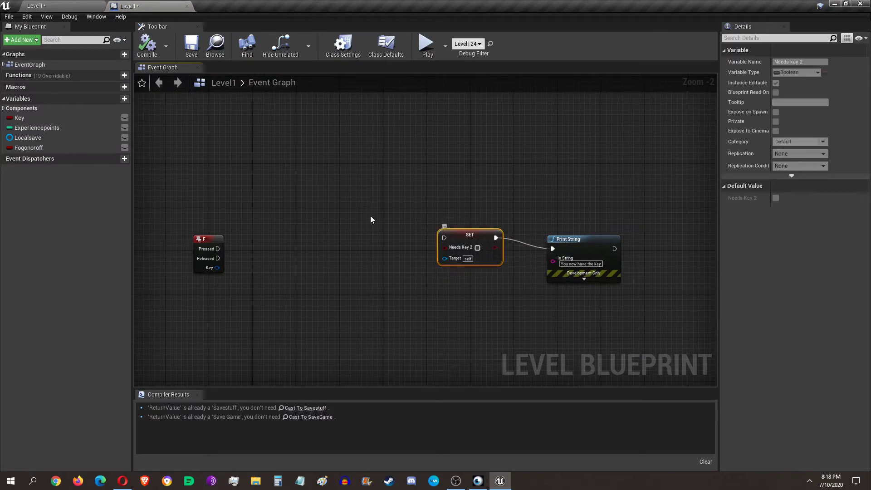
right_click(304, 202)
text(set)
key(BackSpace)
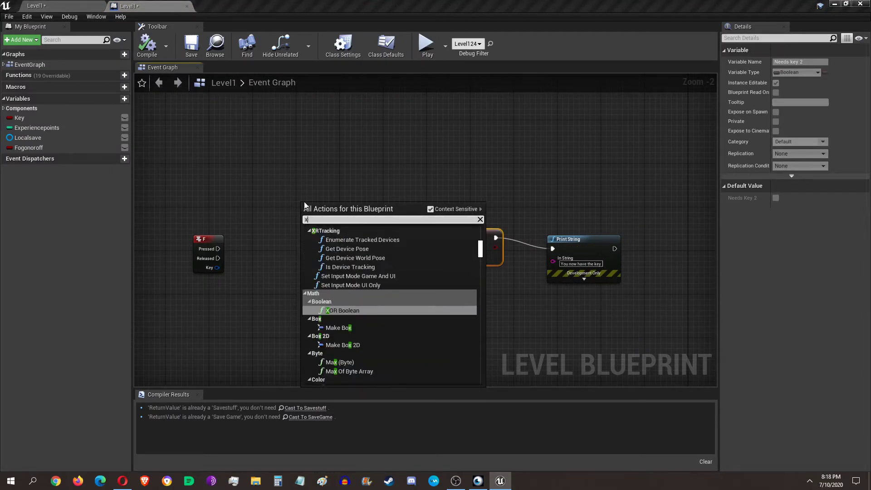
text(t universal)
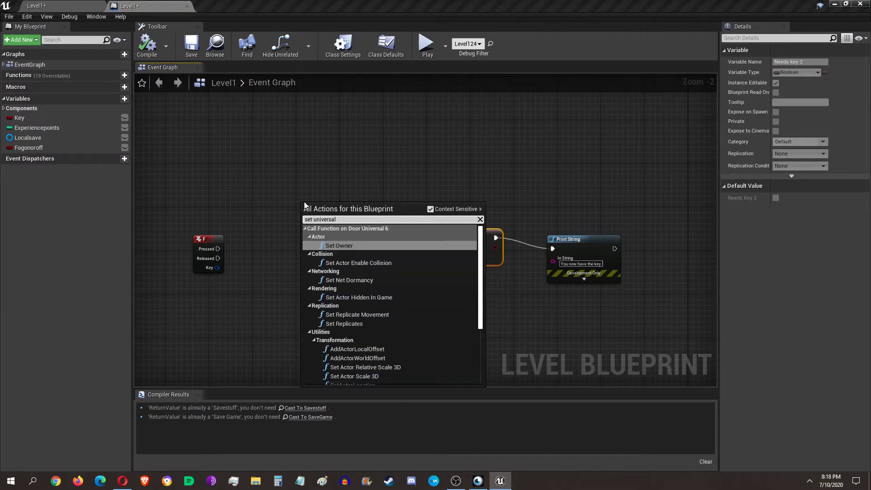
text( door)
click(430, 210)
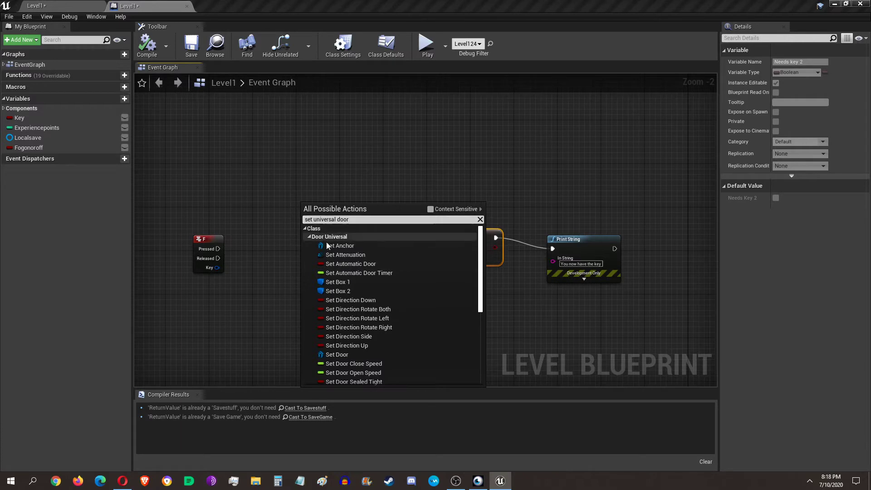
scroll(363, 259, down, 2)
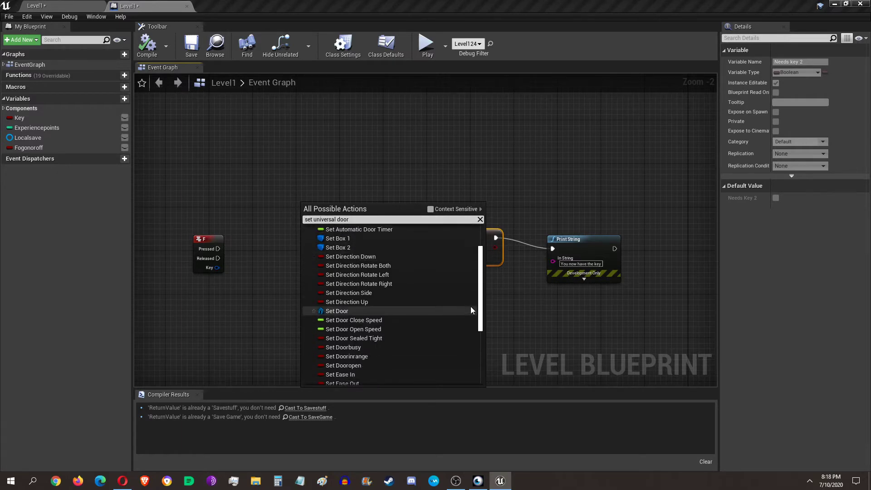
drag(481, 306, 479, 268)
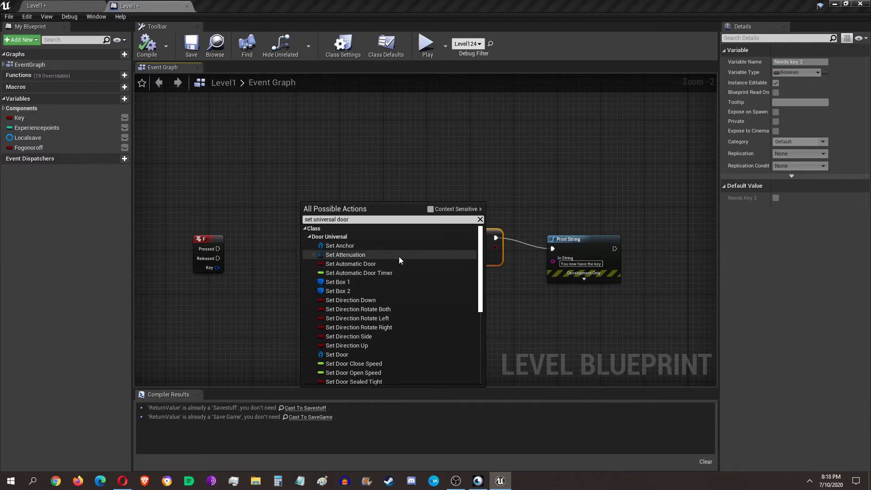
scroll(370, 281, down, 4)
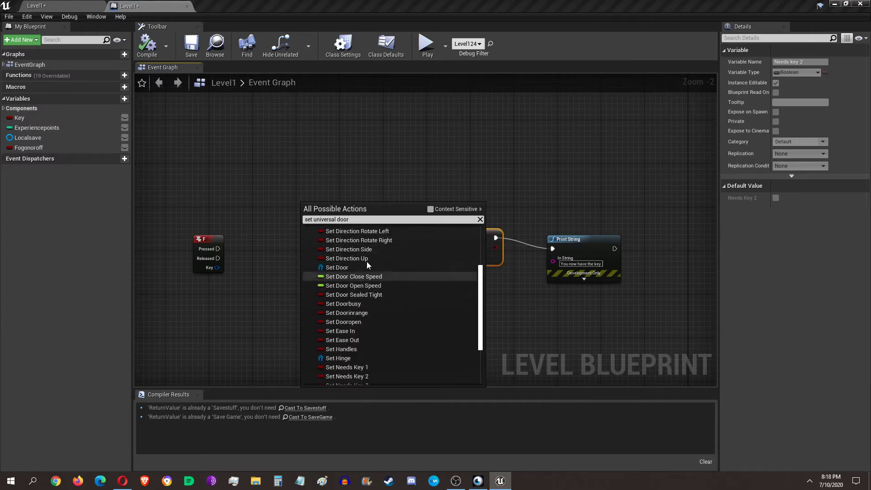
scroll(372, 313, down, 2)
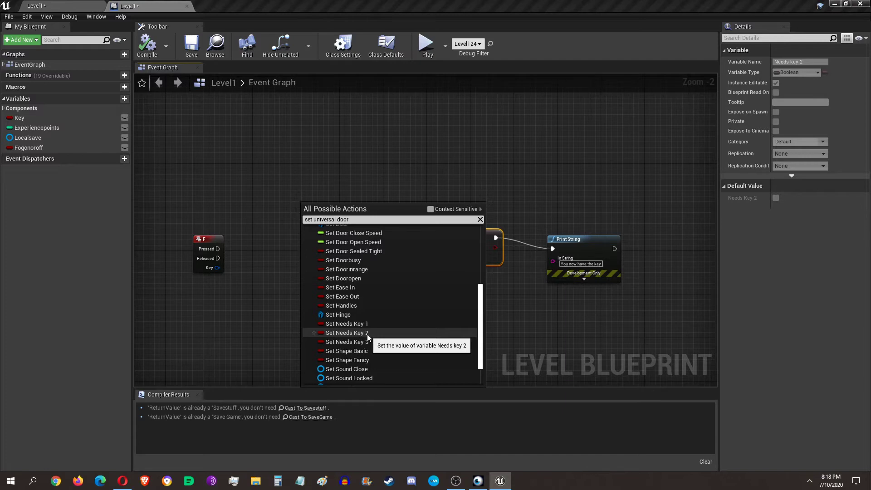
click(359, 334)
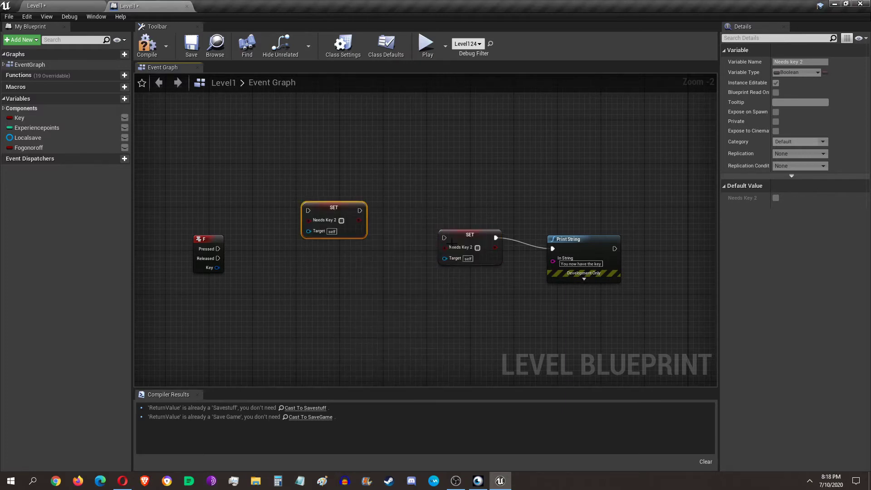
drag(345, 202, 432, 169)
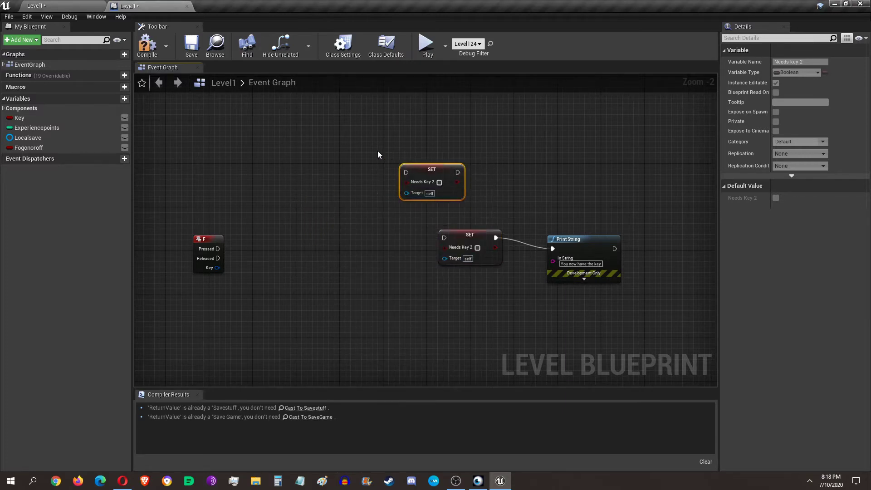
key(Delete)
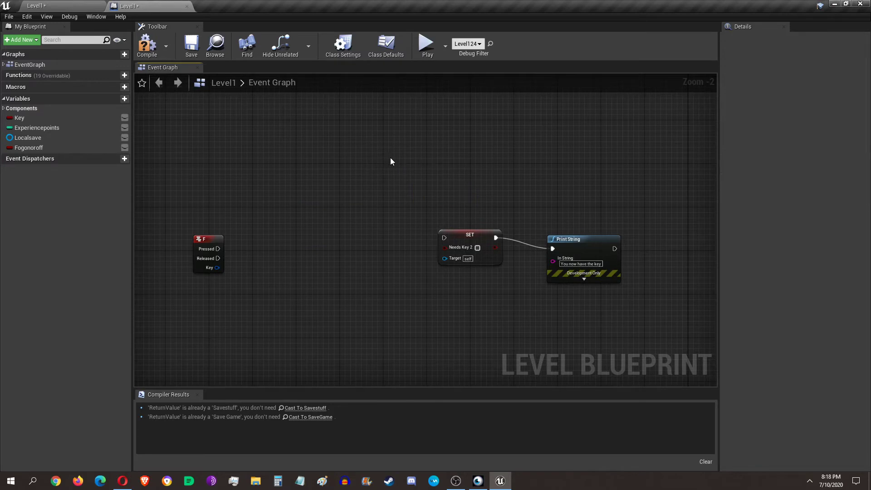
Step: Select the six door actors from Door_Maintenence to Door_Universal in the level and check the Level Blueprint with them selected
click(59, 5)
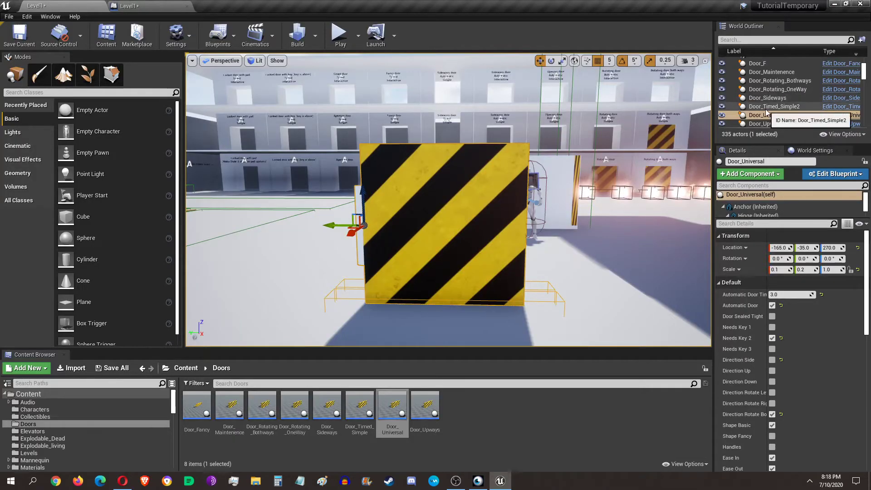
shift+click(770, 73)
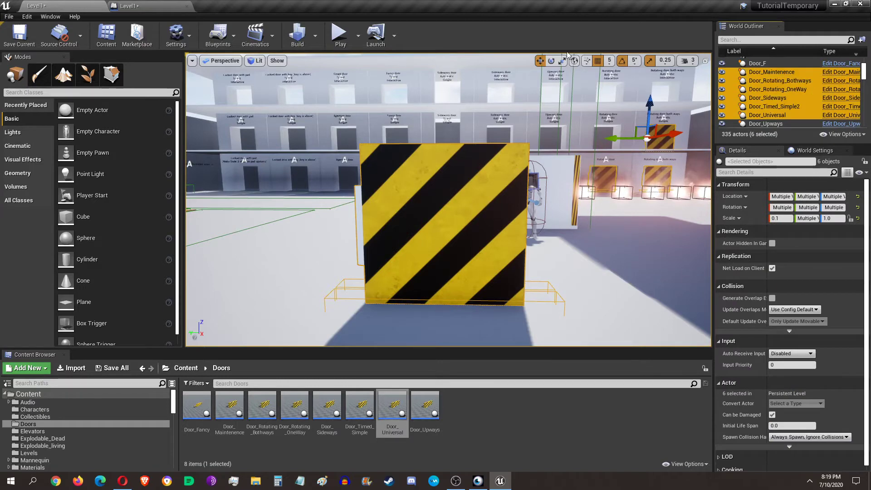
click(154, 6)
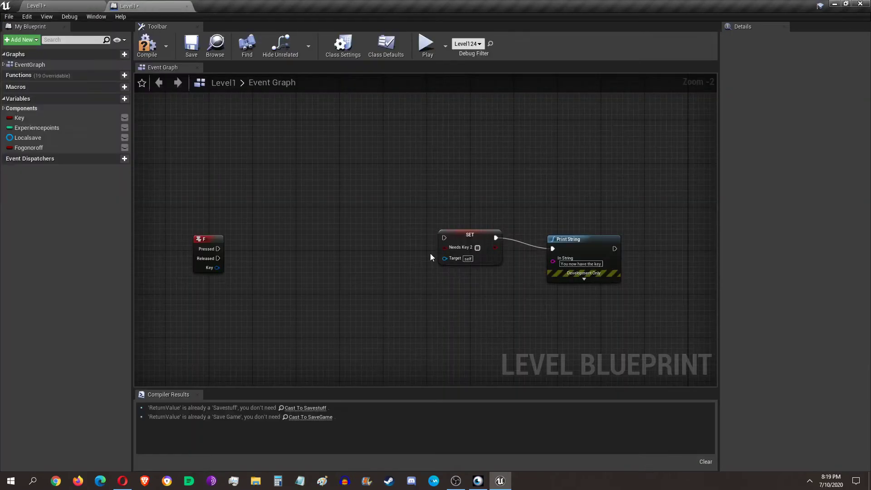
click(77, 5)
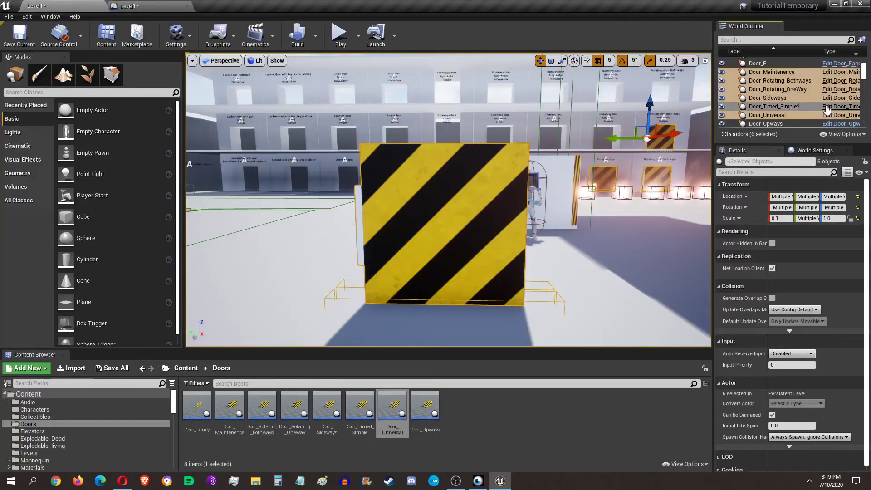
Step: Filter the level's actors by "door", select all the results, and check the Level Blueprint with them selected
click(770, 72)
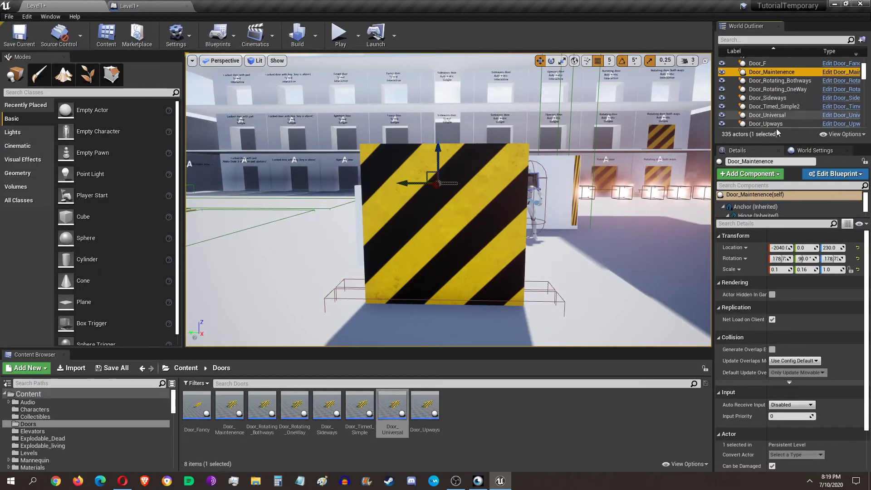
click(754, 40)
text(door)
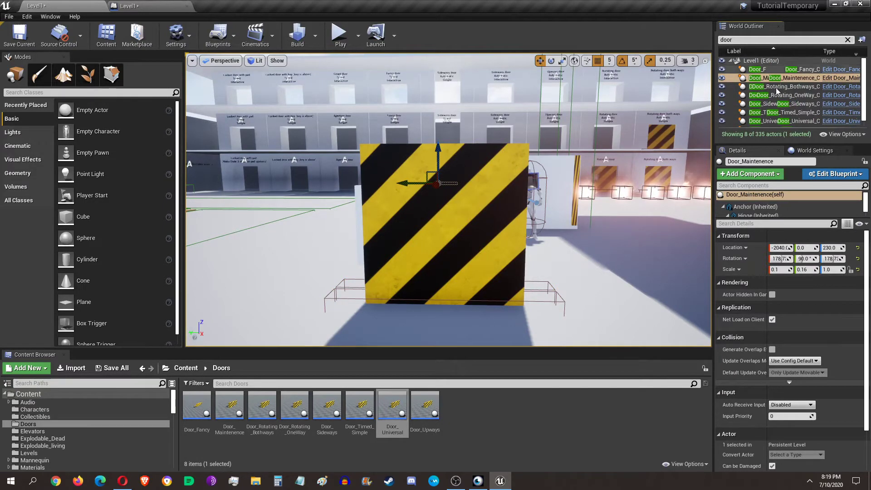
click(784, 96)
key(ctrl+a)
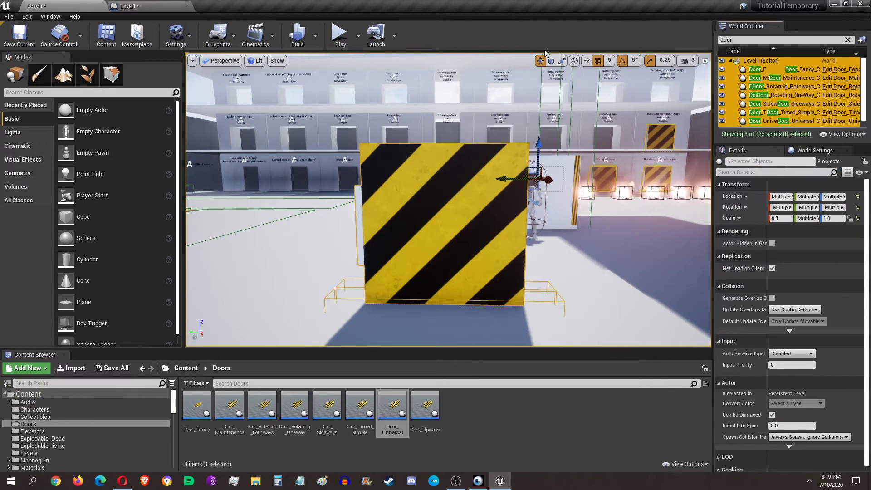
click(157, 5)
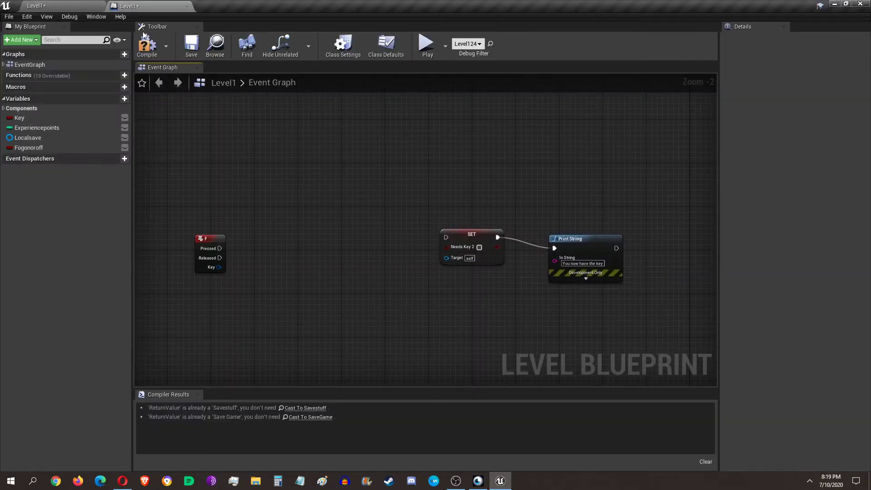
click(74, 4)
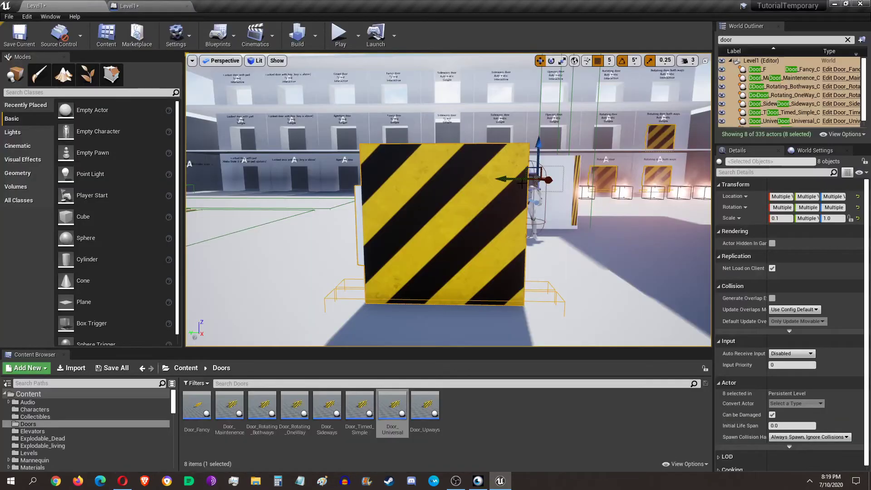
Step: Select only the Door_Universal actor in the level
right_drag(521, 183, 522, 183)
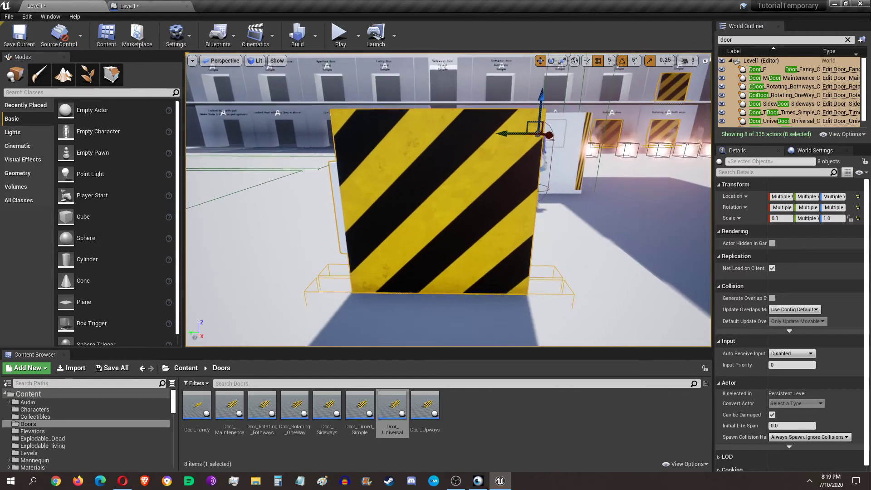
click(474, 210)
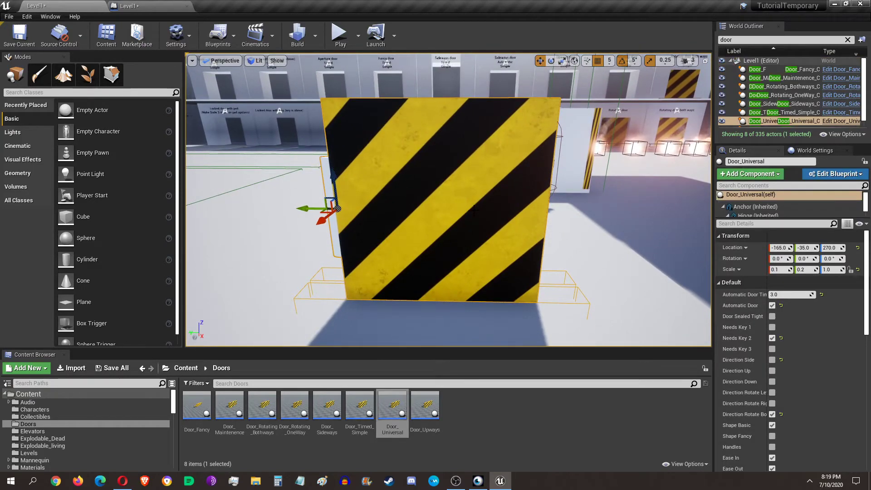
click(139, 6)
click(81, 5)
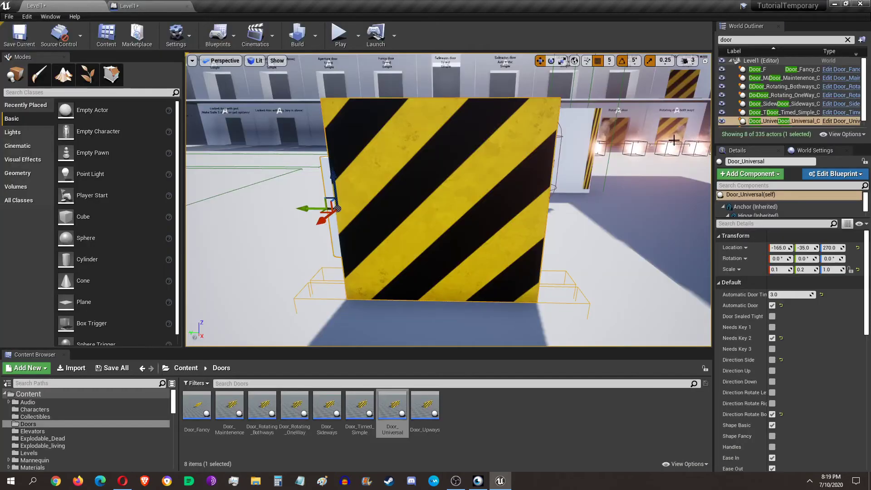
double_click(482, 178)
click(788, 113)
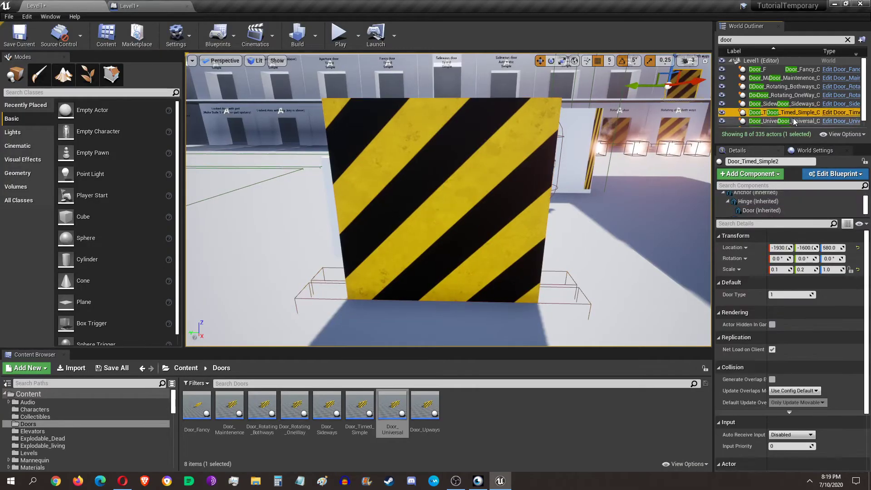
click(793, 121)
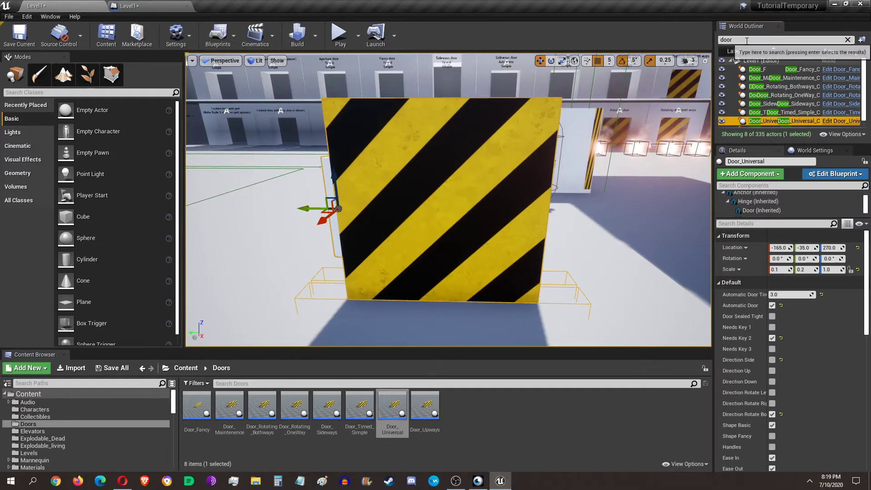
Step: Create a reference to the selected Door_Universal actor in the Level Blueprint's Event Graph
click(164, 5)
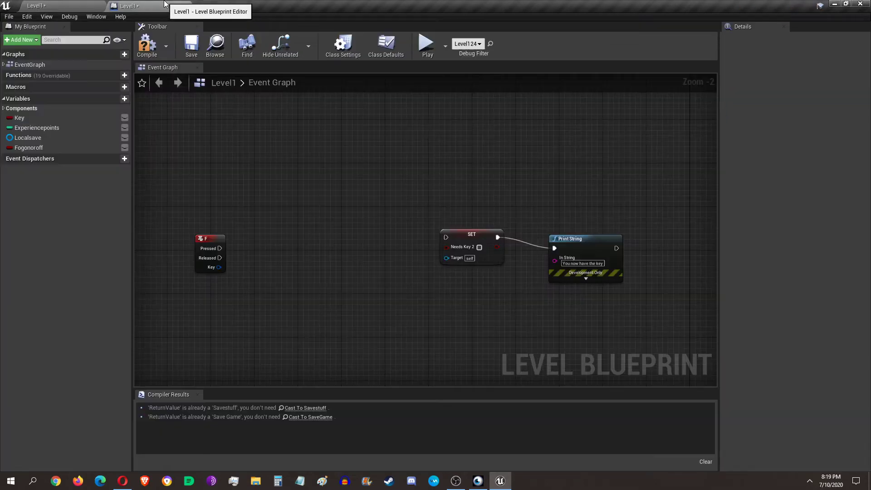
right_click(357, 206)
click(486, 209)
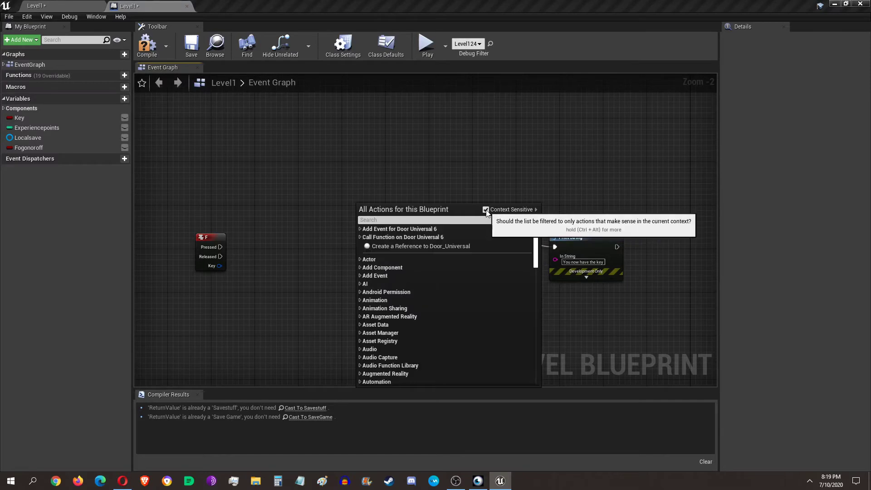
click(486, 210)
click(486, 210)
click(427, 245)
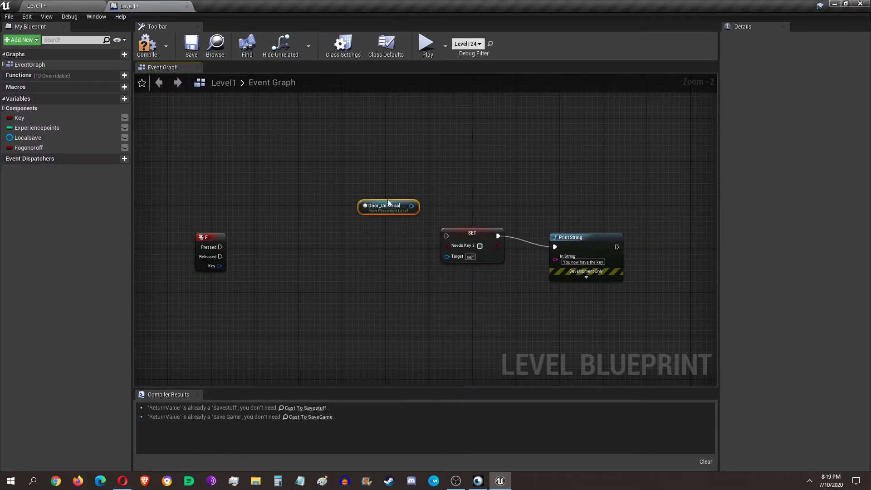
Step: Connect the Door_Universal reference to the Set Needs Key 2 node's Target, trigger the node from F Pressed, and compile
drag(411, 207, 433, 253)
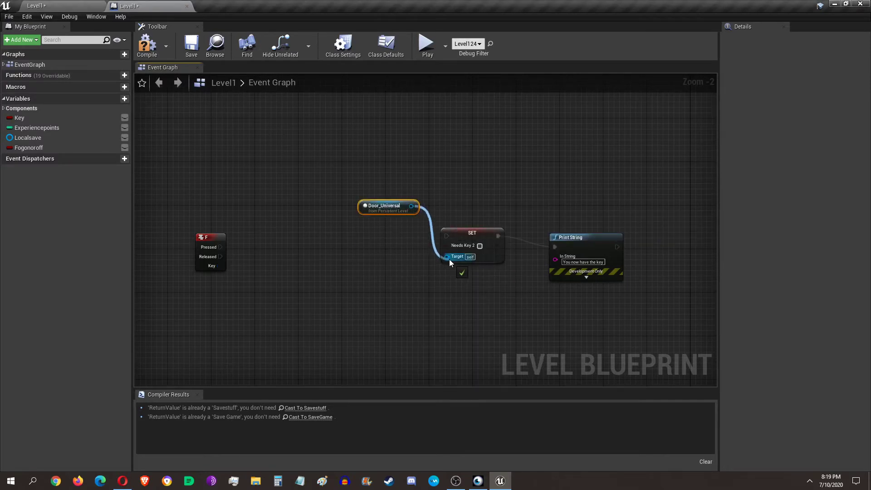
drag(363, 206, 451, 272)
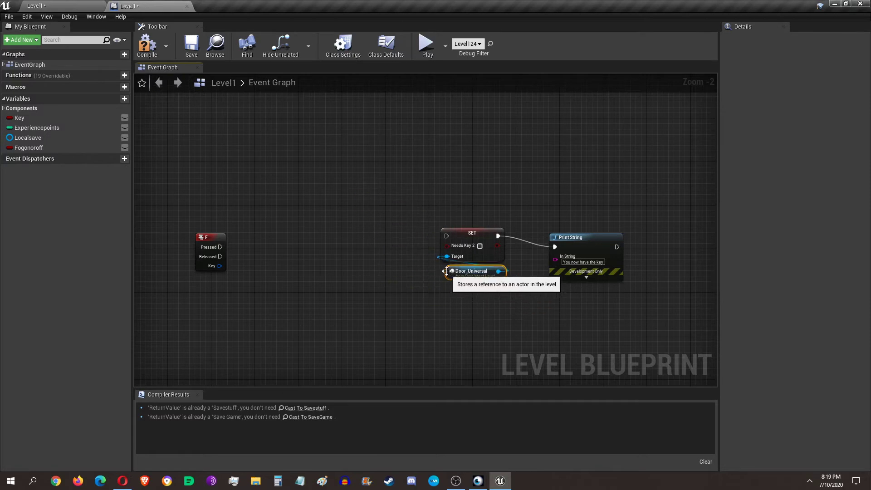
drag(221, 247, 221, 247)
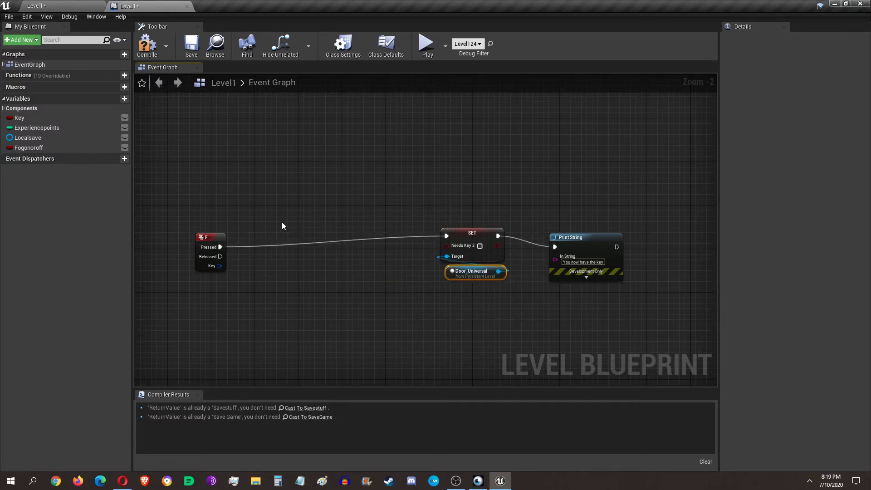
click(147, 46)
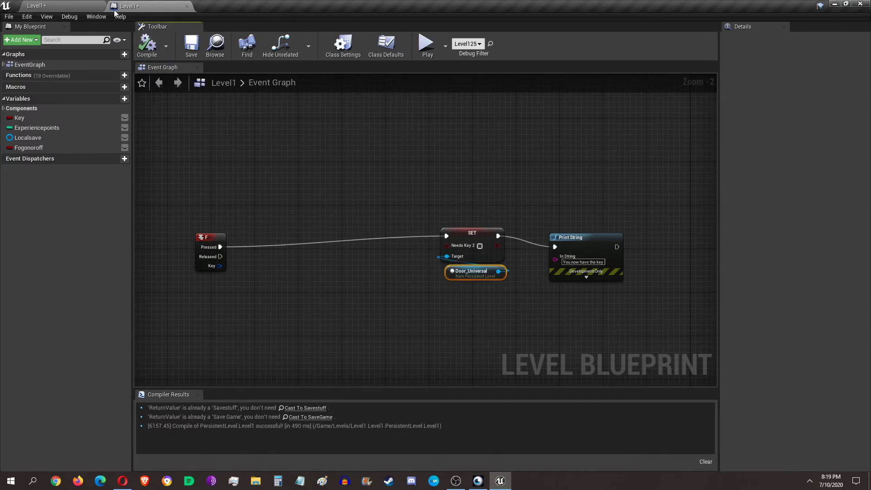
Step: Play the level from the level editor and approach the universal door repeatedly to test its key lock
click(59, 6)
click(341, 36)
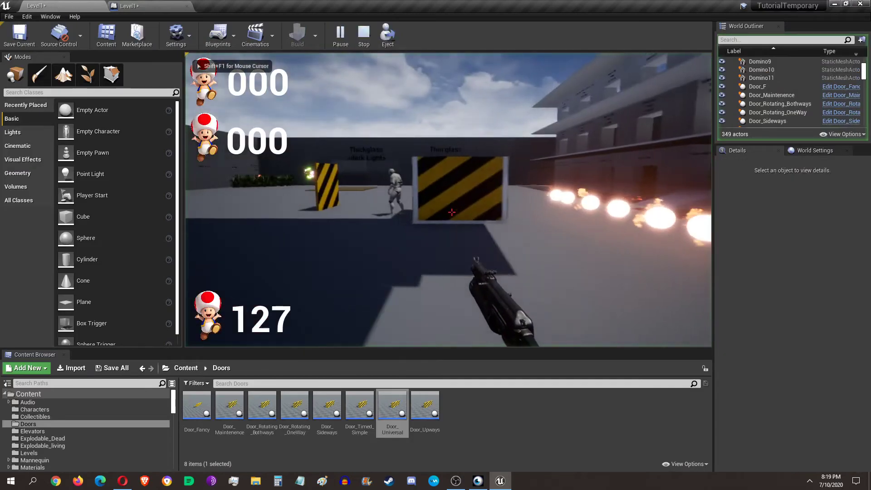
key(w)
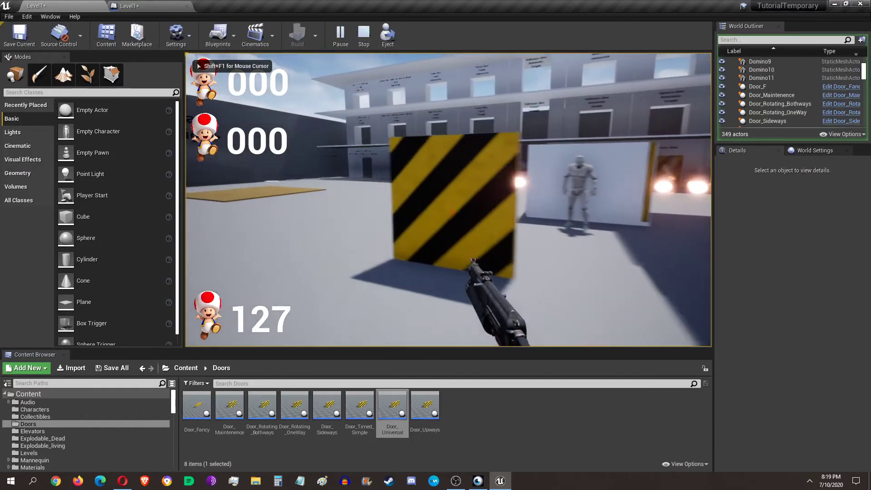
key(s)
key(w)
key(s)
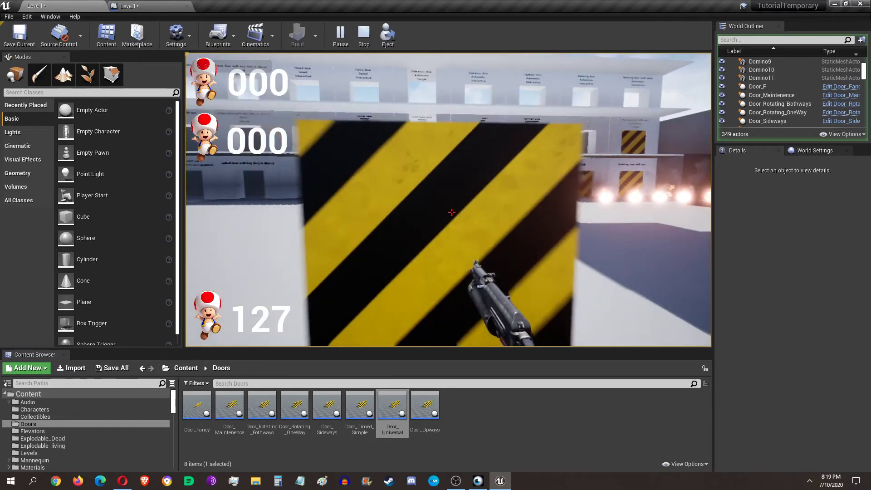
key(w)
key(s)
key(s)
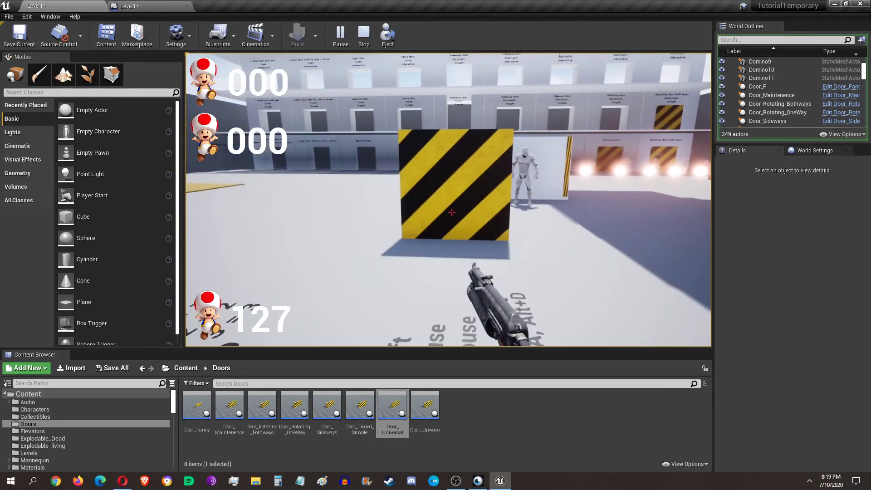
key(w)
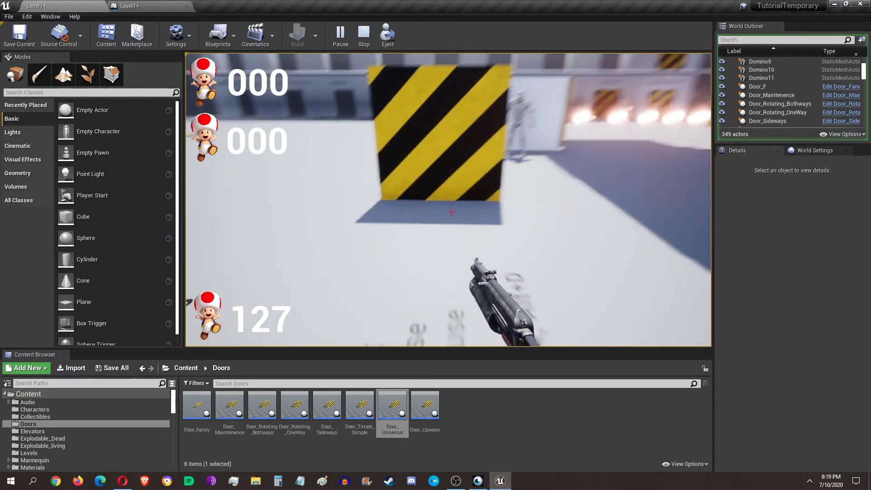
Step: Walk up to the universal door and back away several times to test its automatic opening and closing
key(s)
key(w)
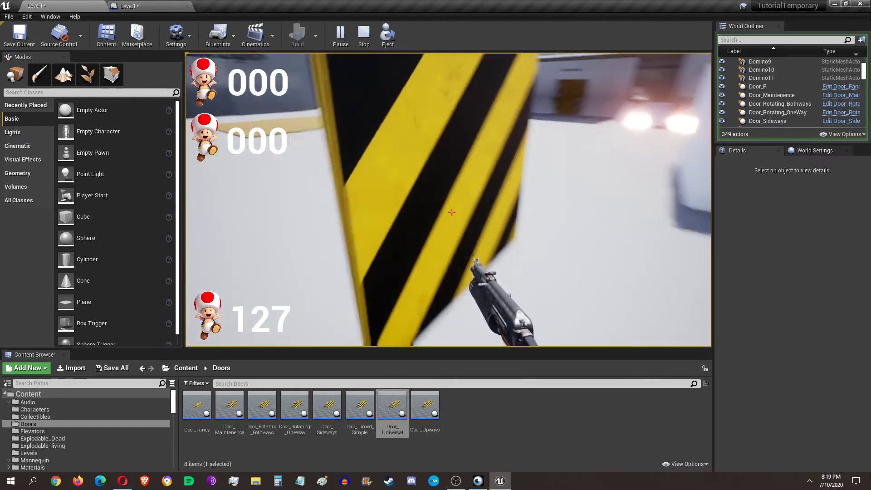
key(s)
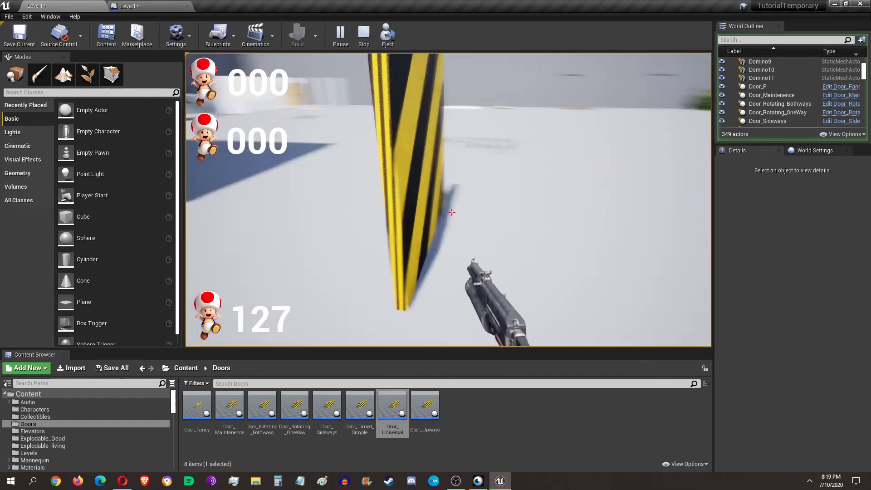
key(w)
key(s)
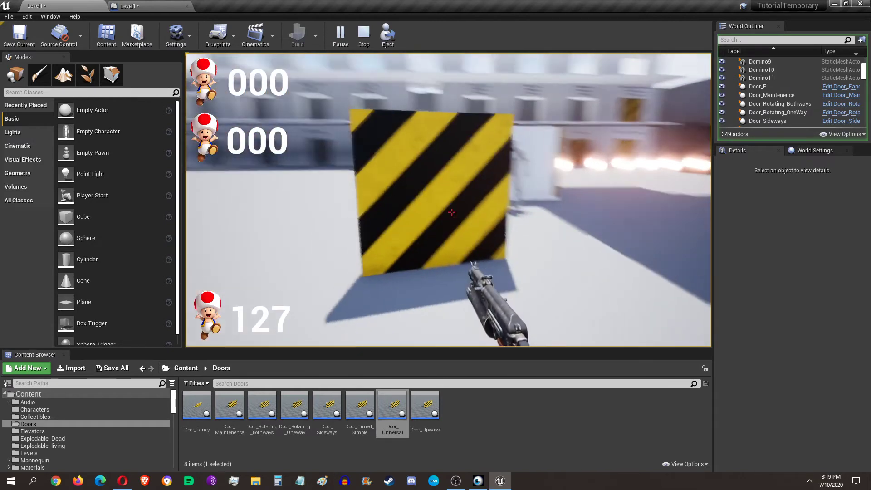
key(w)
key(s)
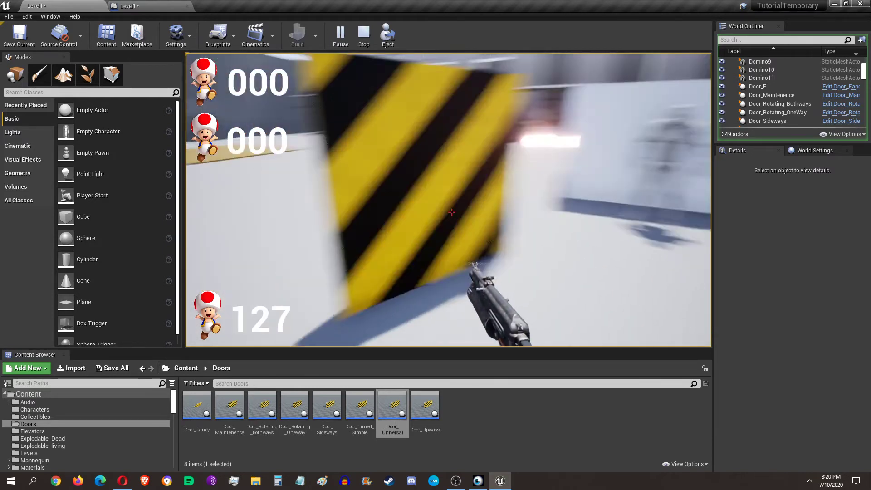
key(w)
key(s)
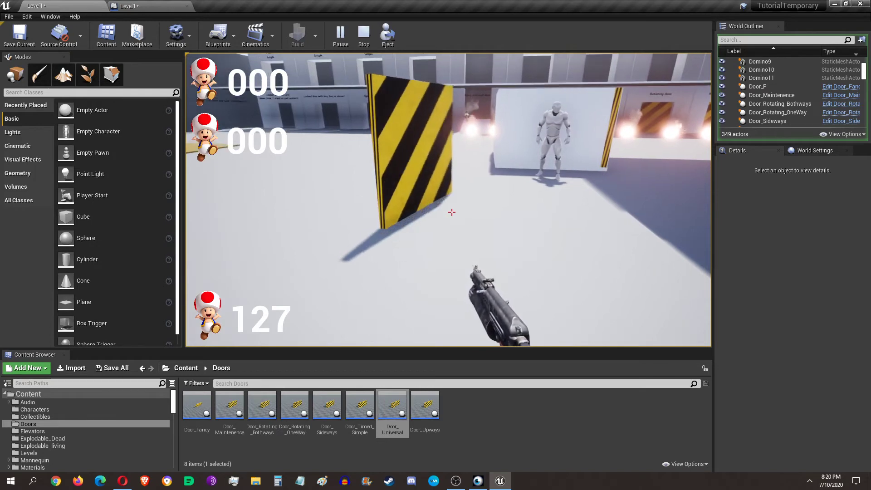
key(w)
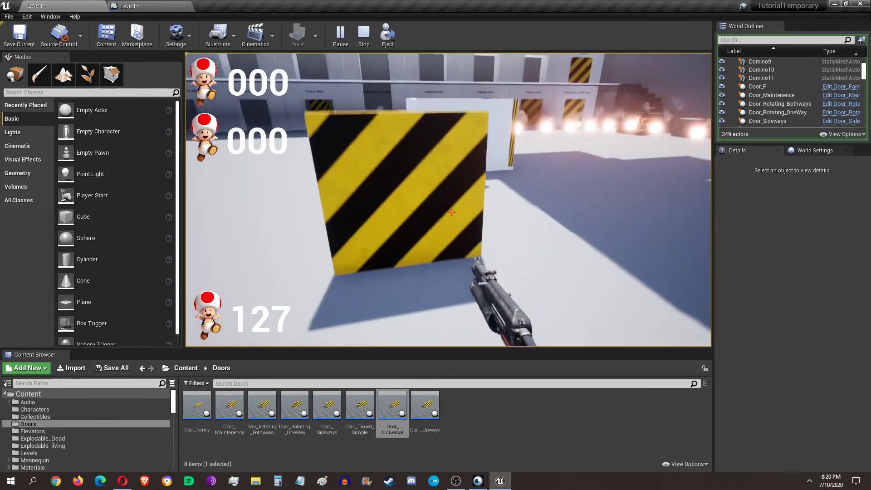
key(s)
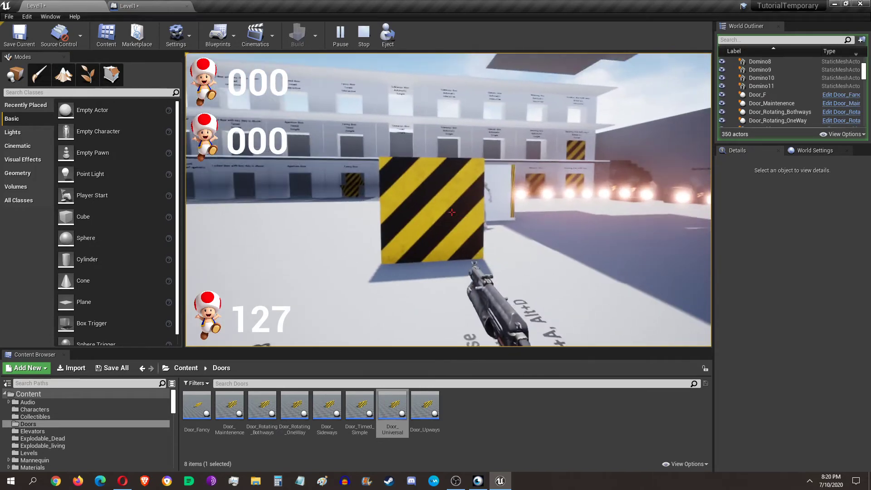
key(w)
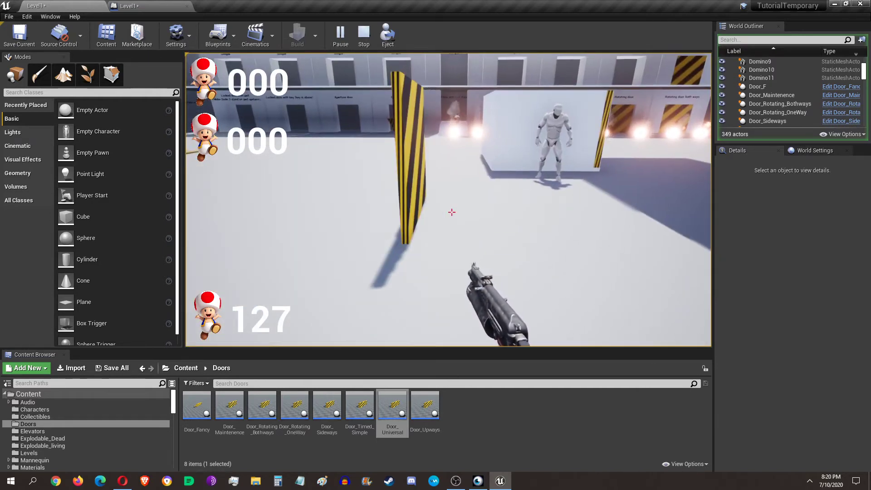
Step: Walk past the universal door, test its rotation from the opposite side, and end the play session
key(w)
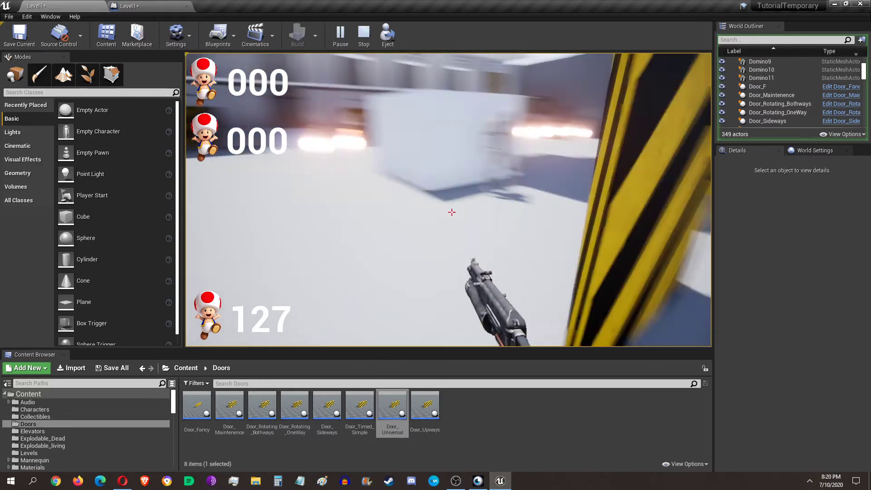
key(w)
key(s)
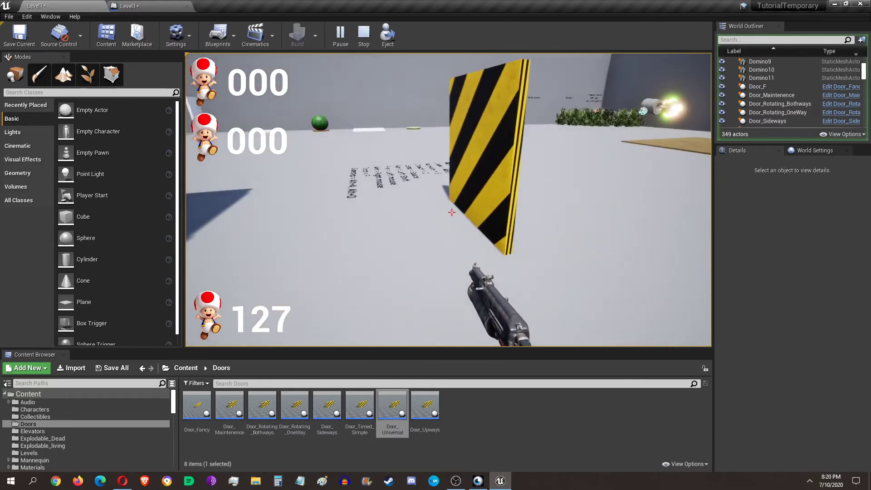
key(w)
key(d)
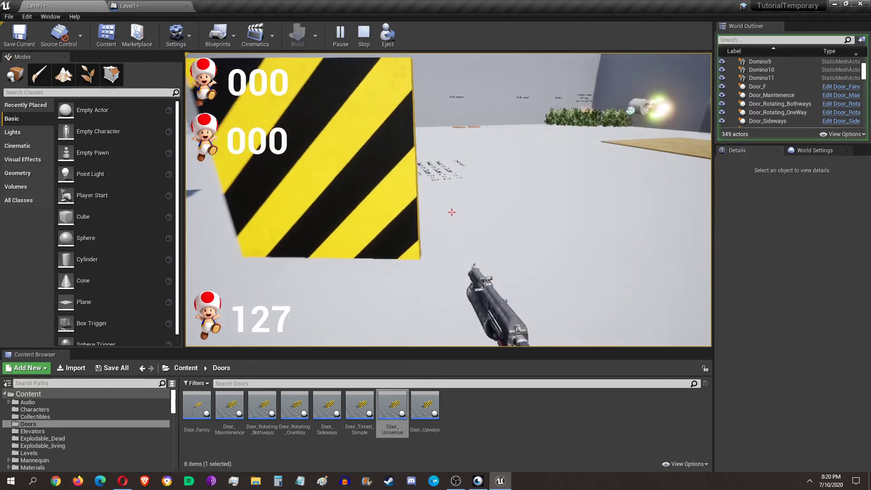
key(d)
key(Escape)
Step: Enable Direction Up and turn off Needs Key 2 on the Door_Universal actor in the level
click(447, 178)
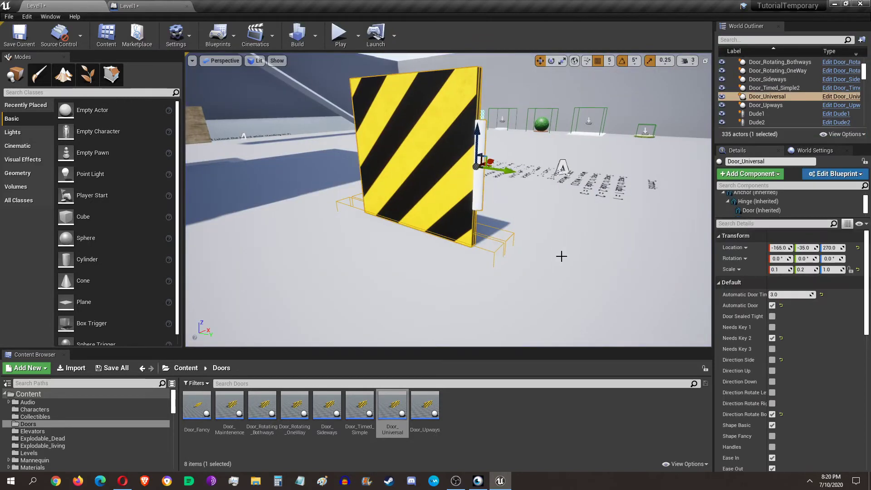
drag(561, 257, 542, 205)
scroll(758, 364, down, 3)
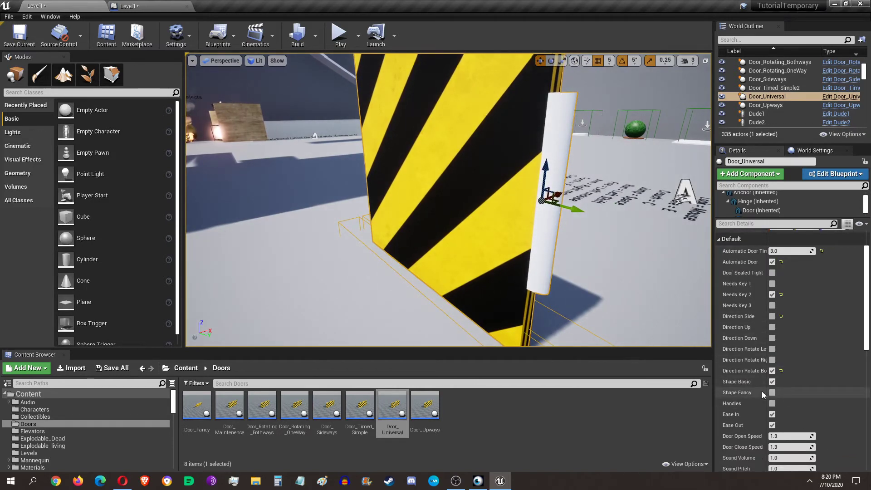
scroll(763, 384, up, 1)
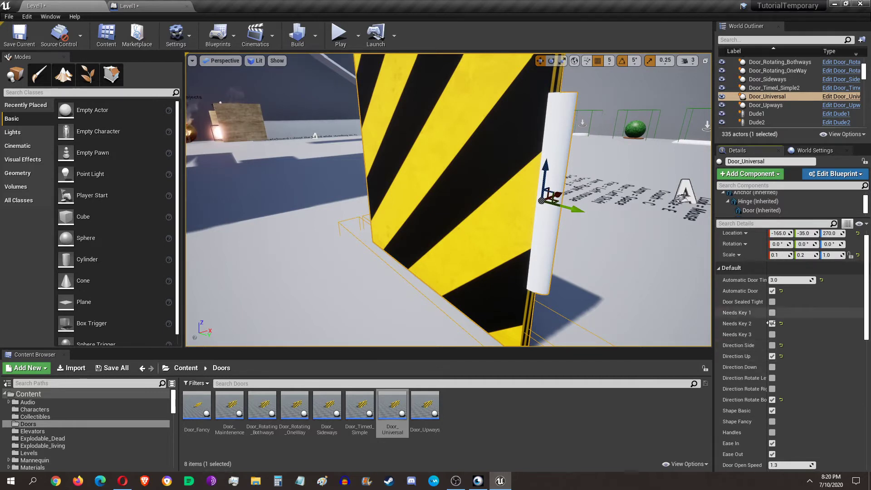
scroll(746, 386, up, 1)
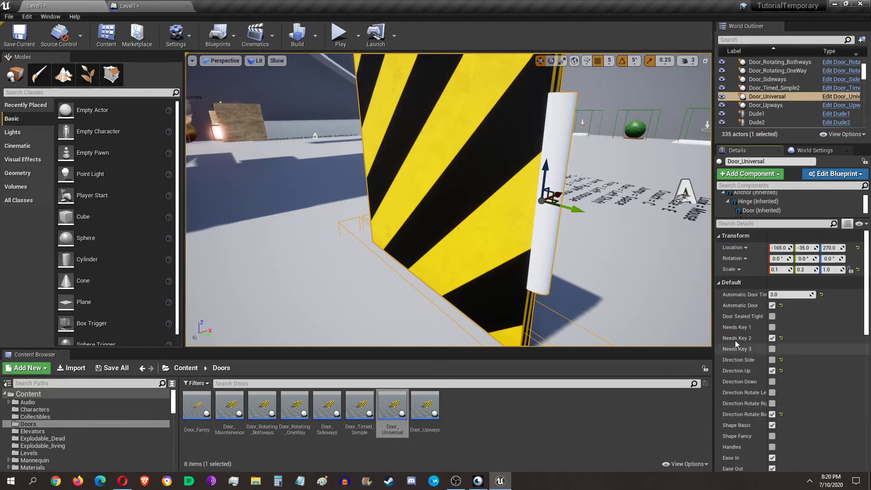
click(773, 339)
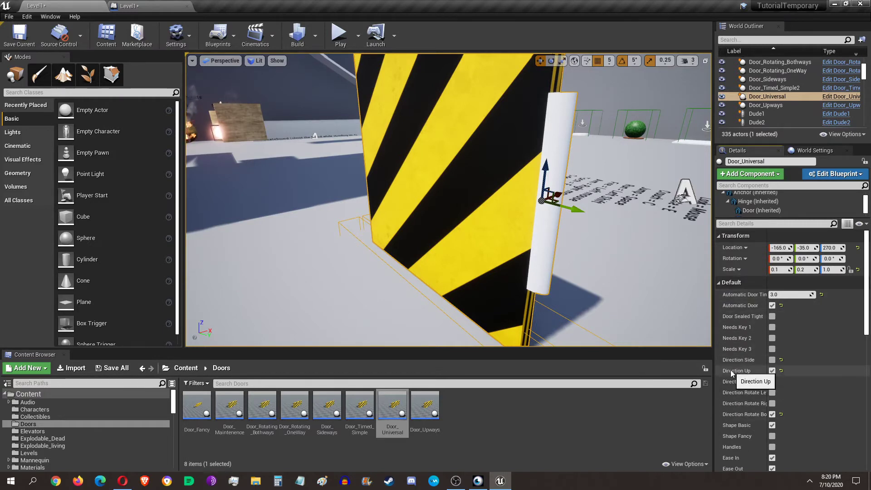
Step: Play the level, test the universal door's upward opening by approaching and retreating, and end the session
click(341, 34)
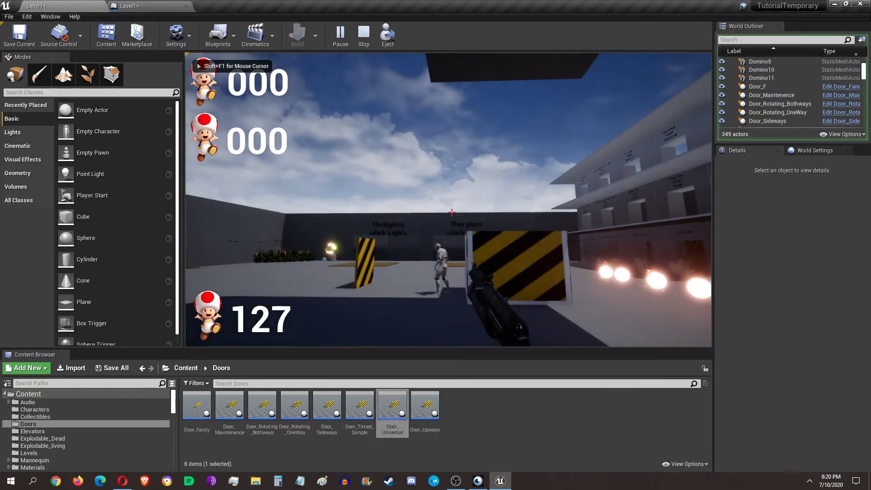
key(w)
key(w)
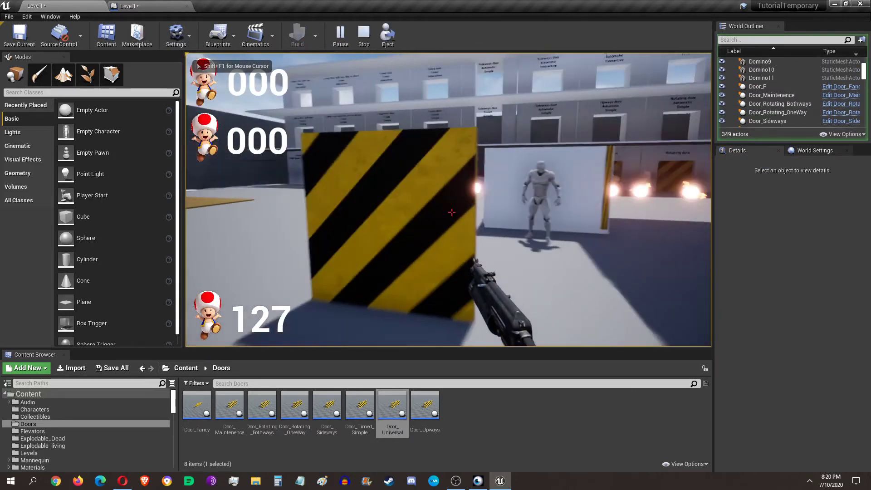
key(s)
key(w)
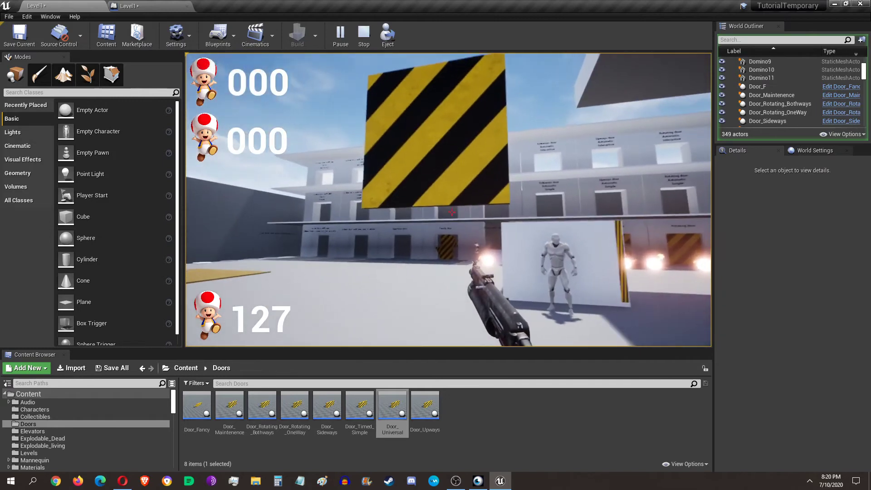
key(s)
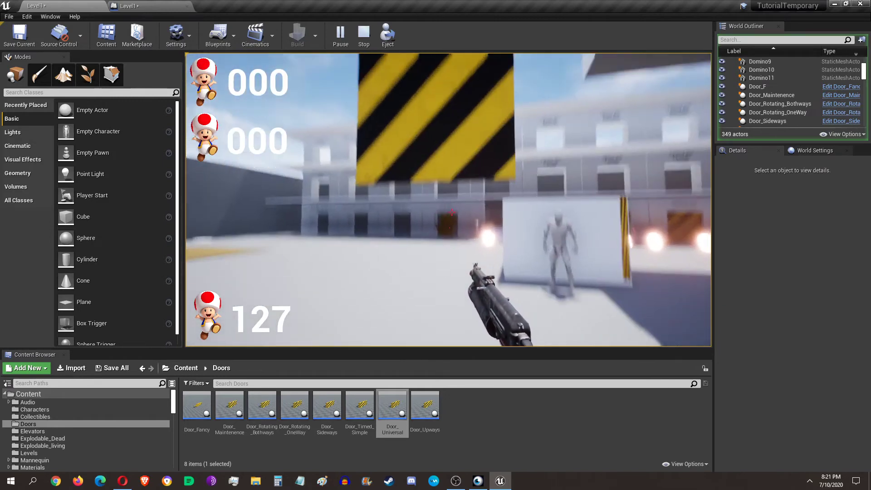
key(w)
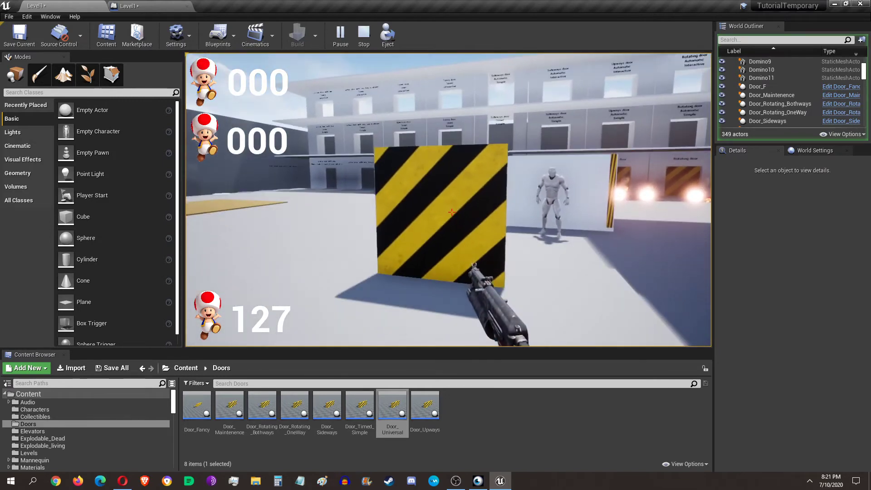
key(s)
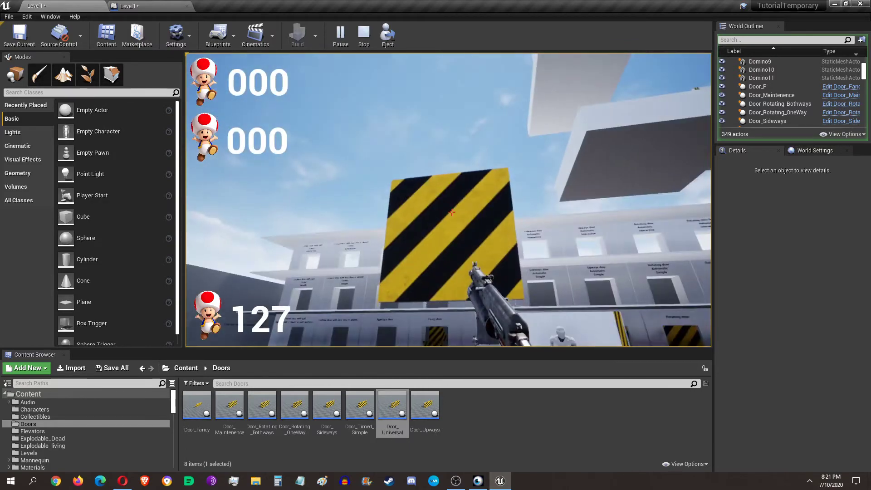
key(w)
key(s)
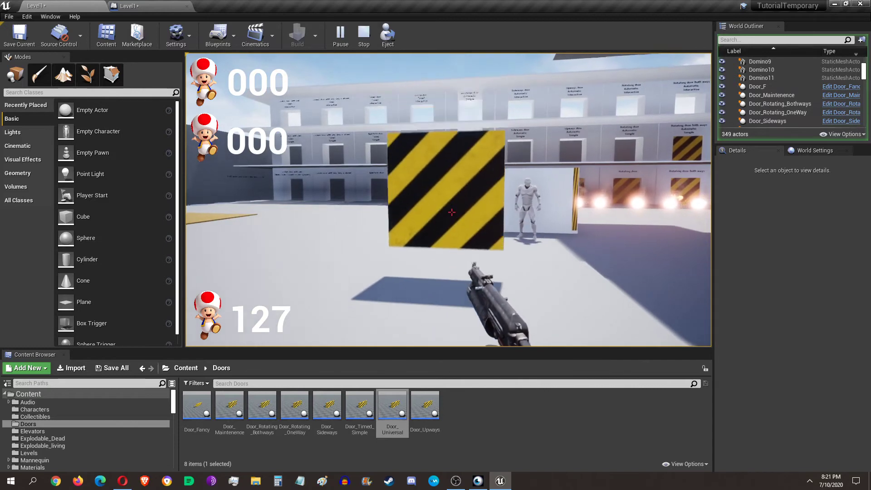
key(Escape)
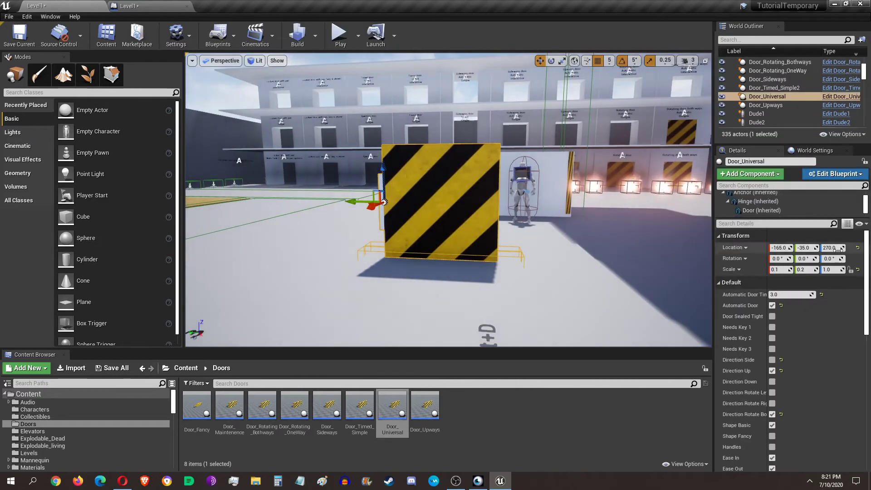
Step: Set the Door_Universal actor's Z scale to 1.5 and its Z location to 320
text(1.5)
key(Return)
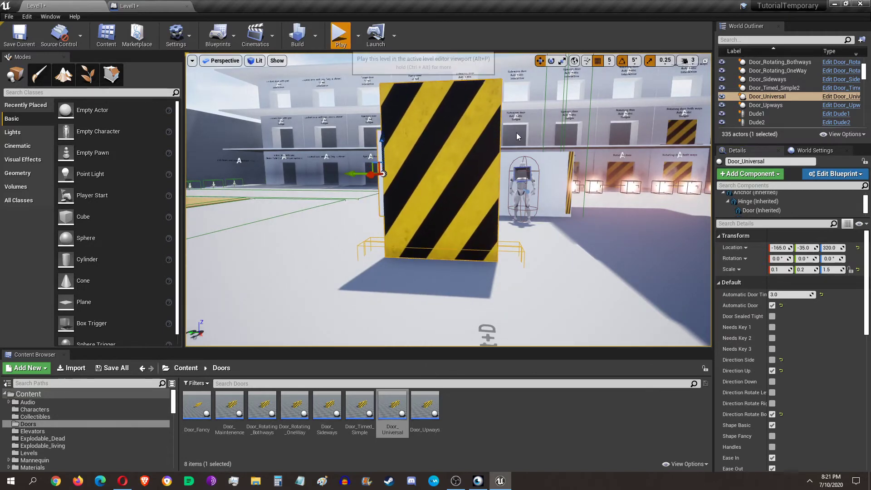
Step: Play the level, test the taller universal door's upward opening by repeatedly approaching and backing away, and end the session
key(alt+p)
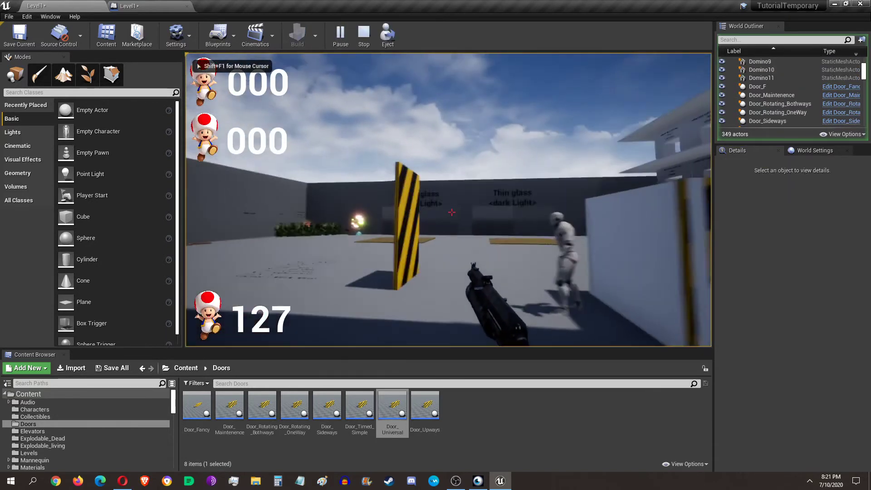
key(w)
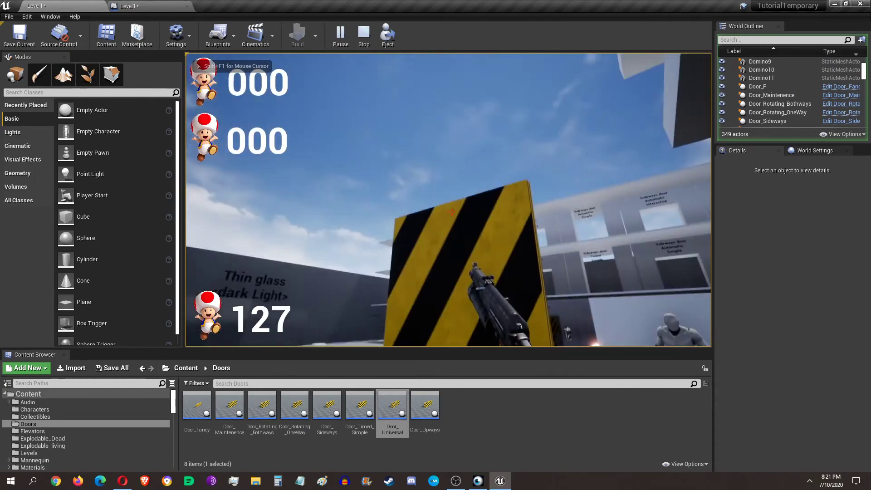
key(w)
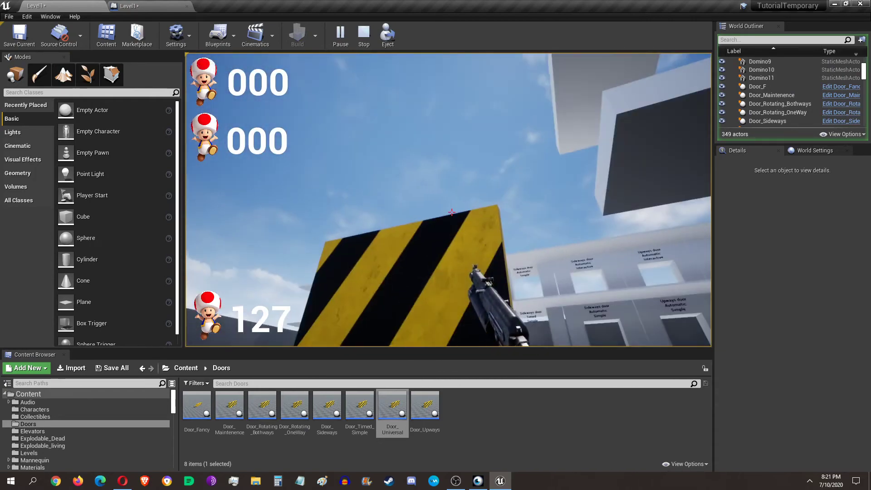
key(a)
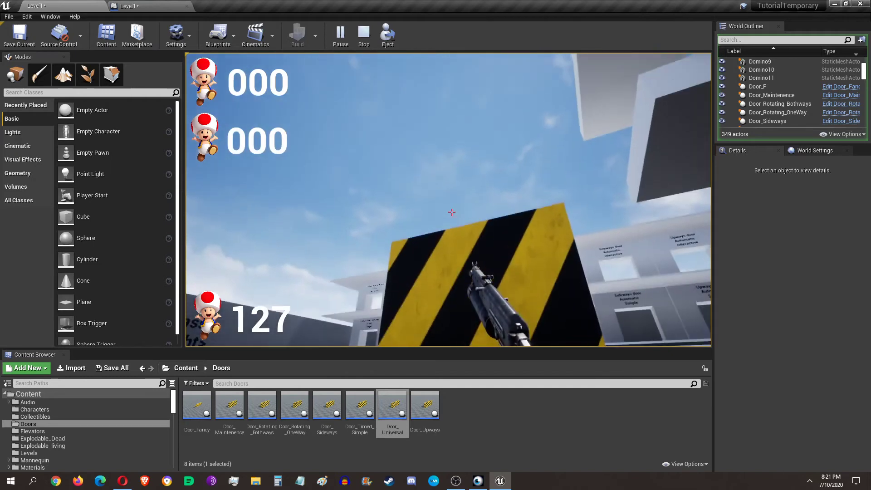
key(s)
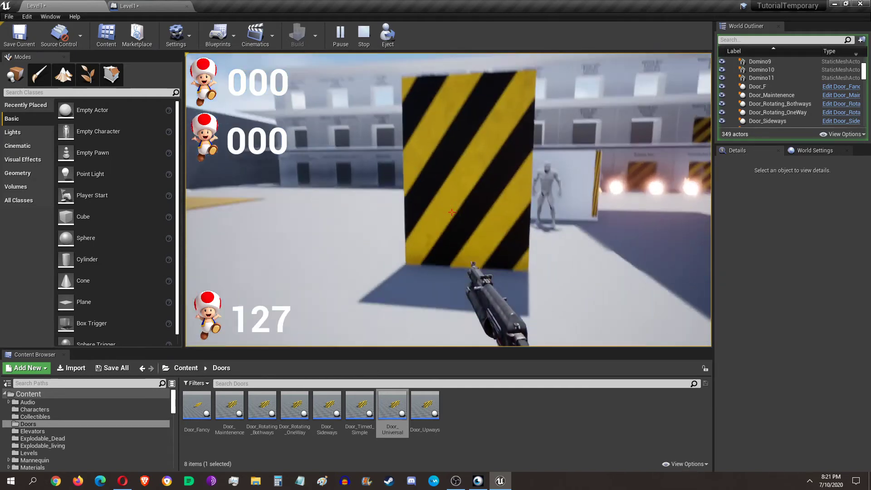
key(w)
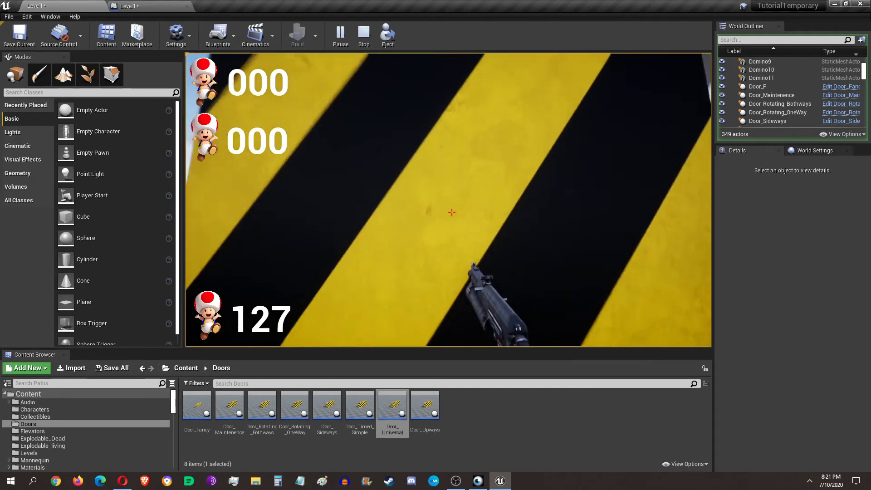
key(s)
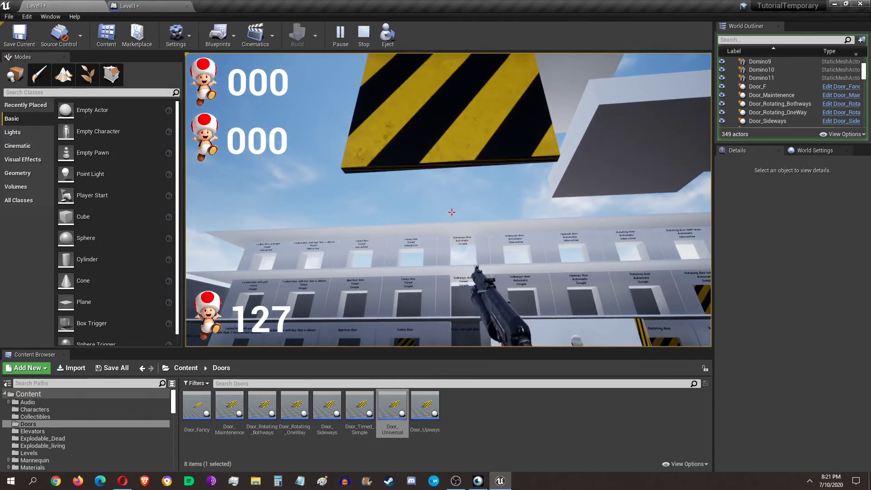
key(s)
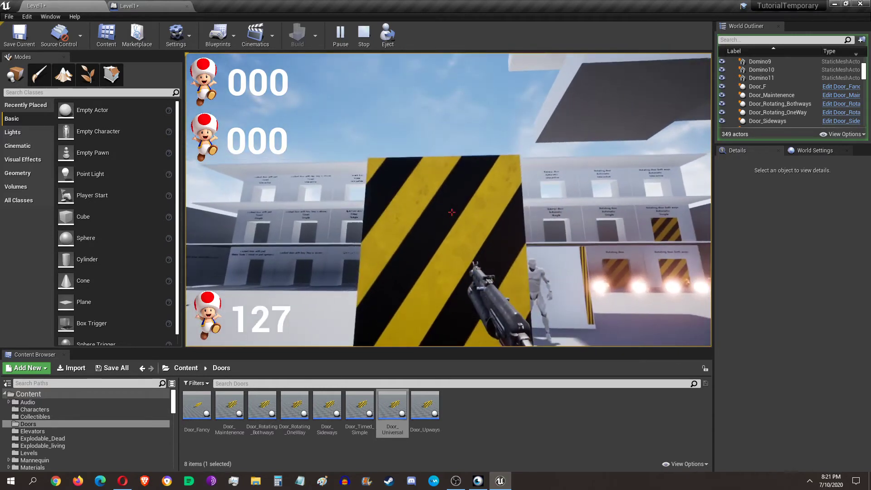
key(w)
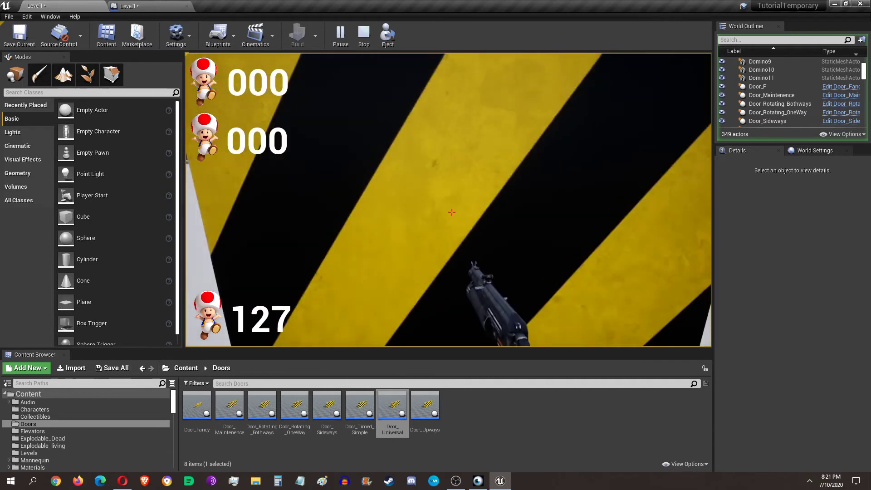
key(s)
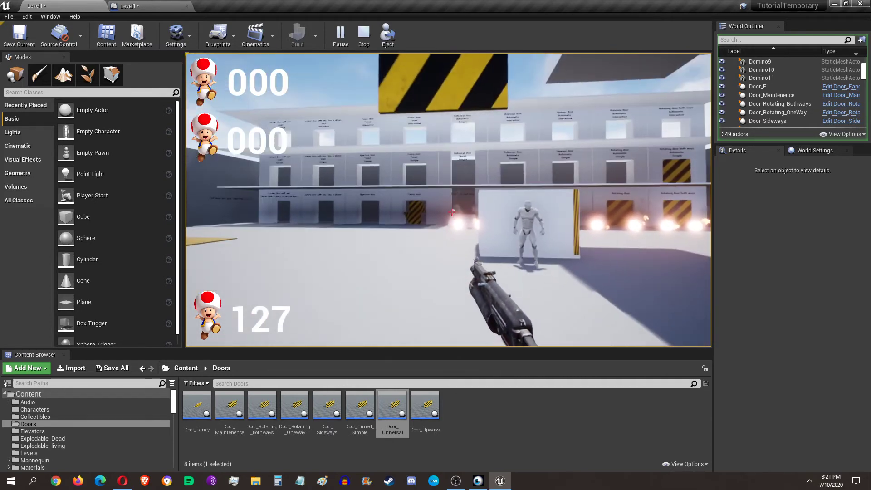
key(Escape)
Step: Set the Door_Universal actor's Sound Open to Death1 and Sound Close to Death2
scroll(762, 342, down, 5)
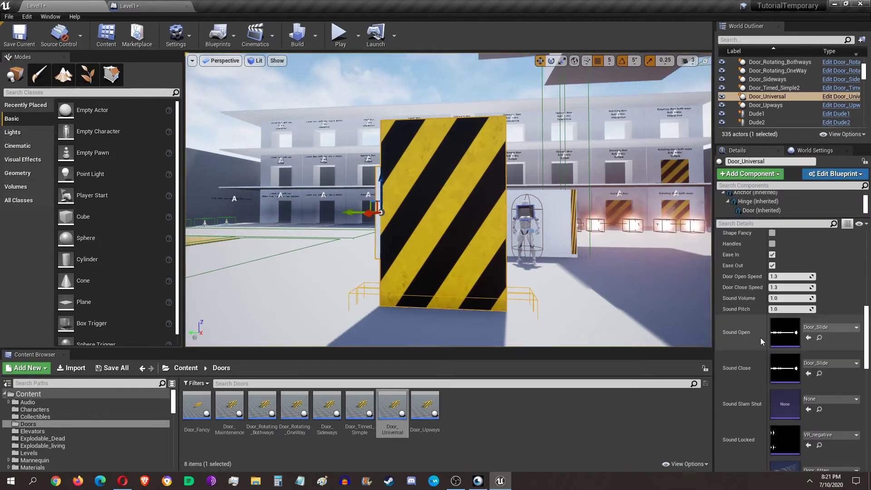
click(830, 327)
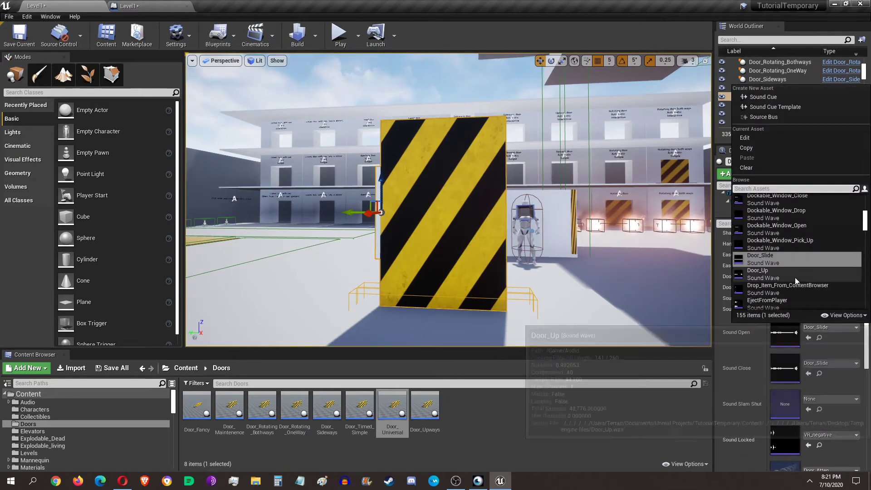
scroll(791, 255, up, 3)
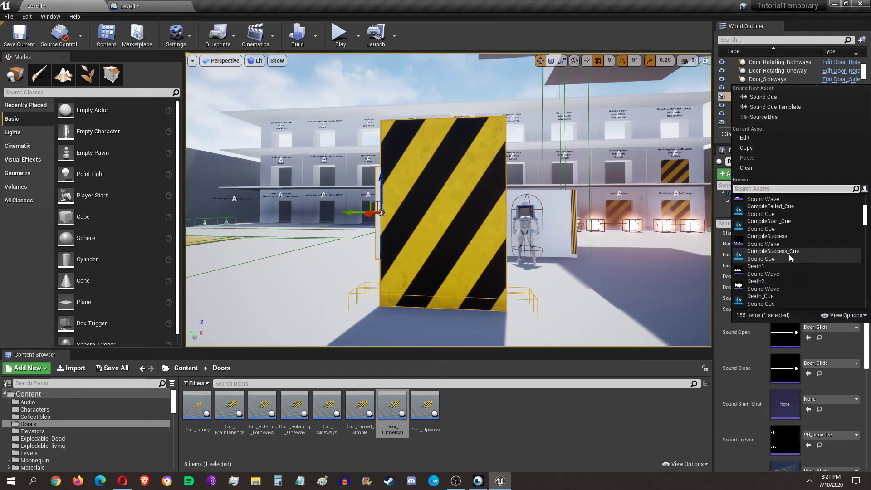
click(780, 271)
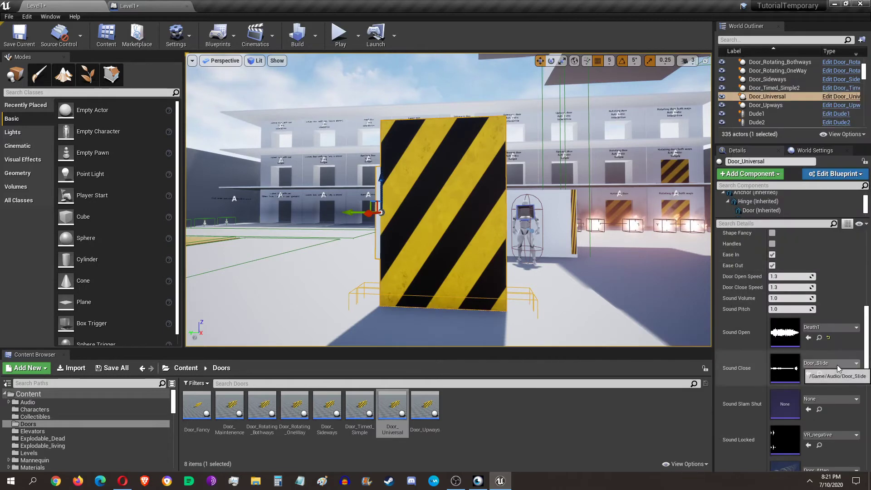
click(837, 364)
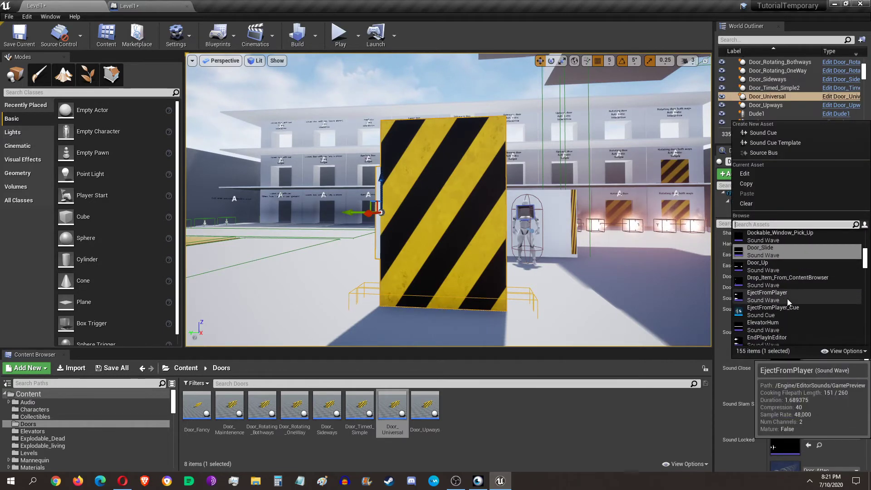
scroll(788, 299, down, 3)
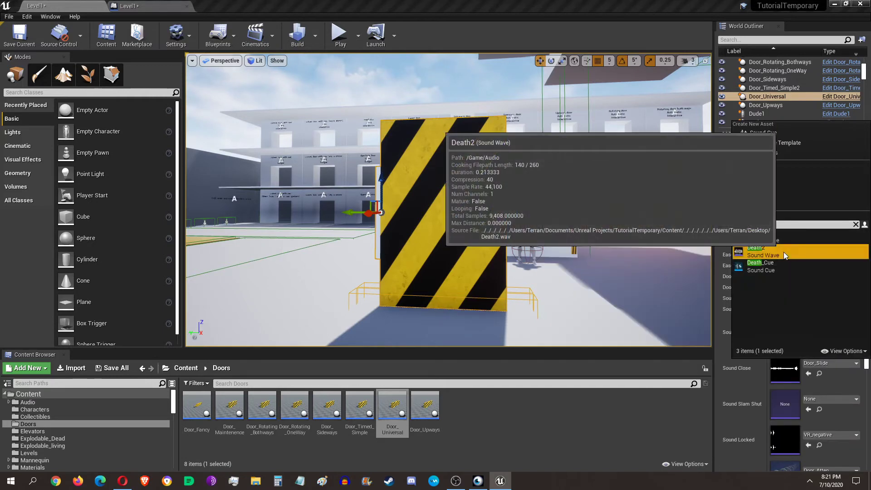
click(783, 252)
Step: Play the level, walk up to the universal door and back to hear its opening and closing sounds, and end the session
click(340, 36)
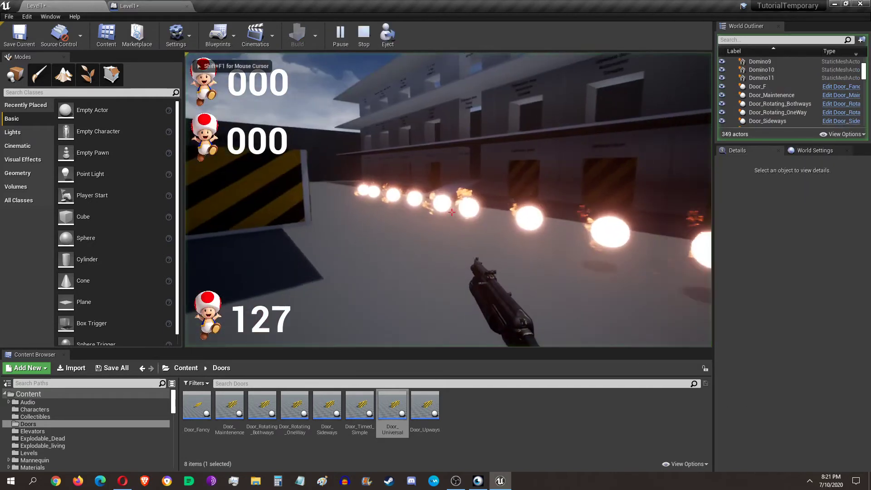
key(w)
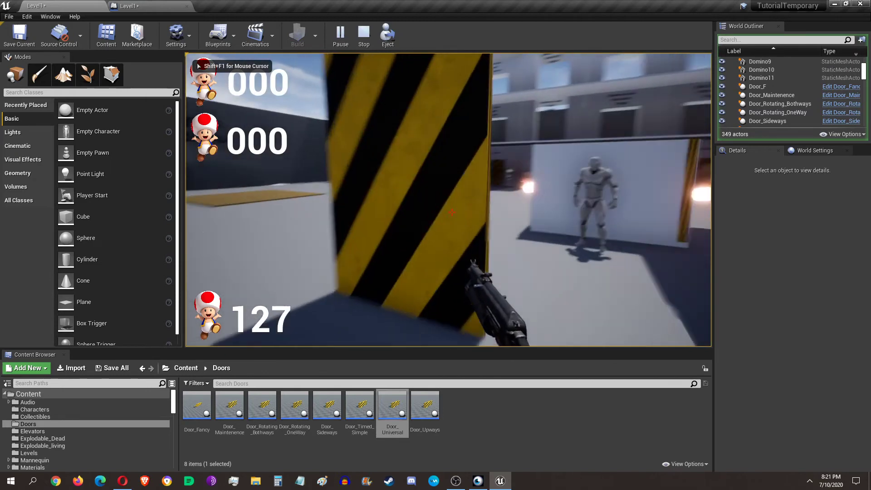
key(s)
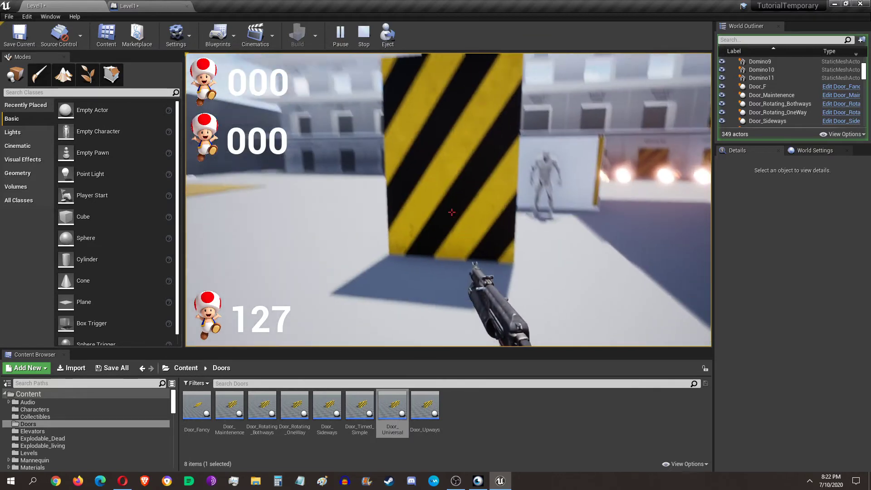
key(Escape)
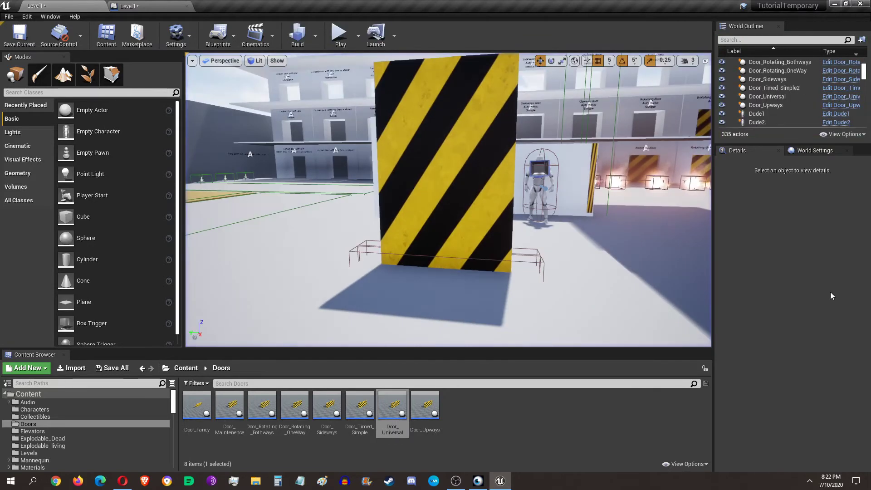
Step: Reset the Door_Universal actor's Sound Open and Sound Close to the default Door_Slide
click(474, 198)
key(f)
scroll(857, 326, down, 3)
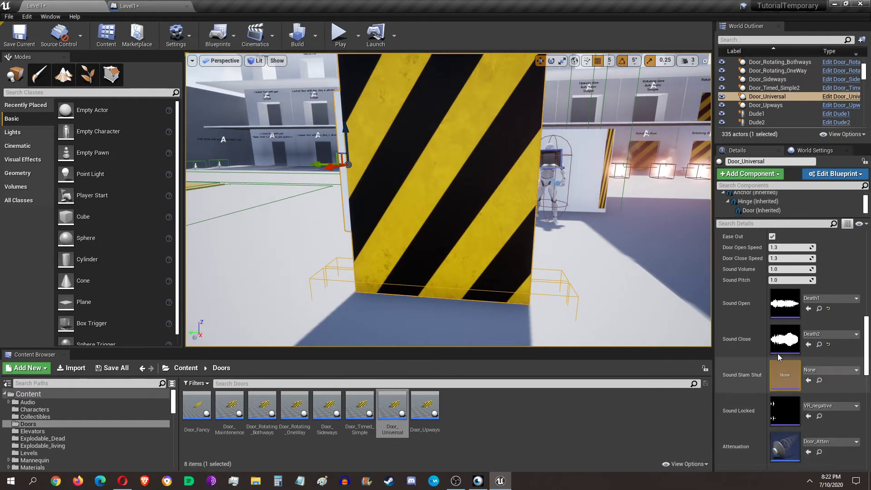
scroll(831, 369, up, 1)
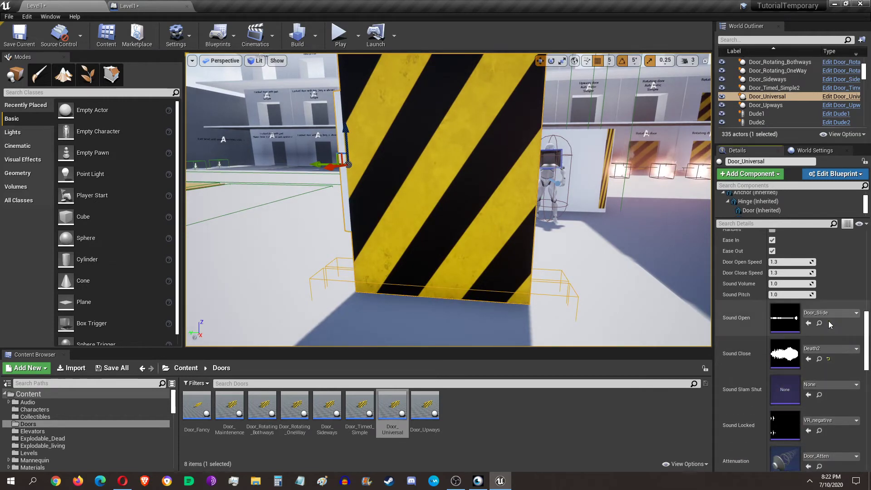
click(829, 323)
click(829, 359)
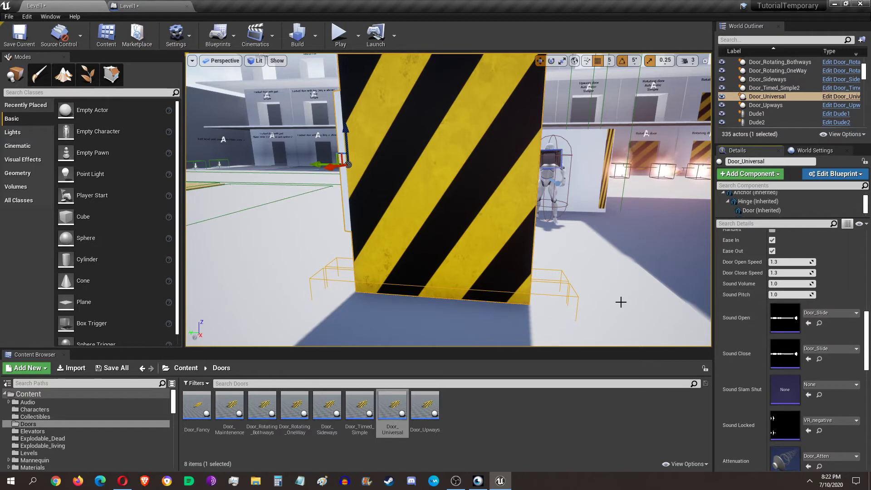
Step: Review the Door_Universal actor's configurable options, from timer, key and direction settings to shape, easing, speed and sound
right_drag(620, 301, 620, 290)
scroll(820, 326, up, 4)
scroll(821, 326, up, 4)
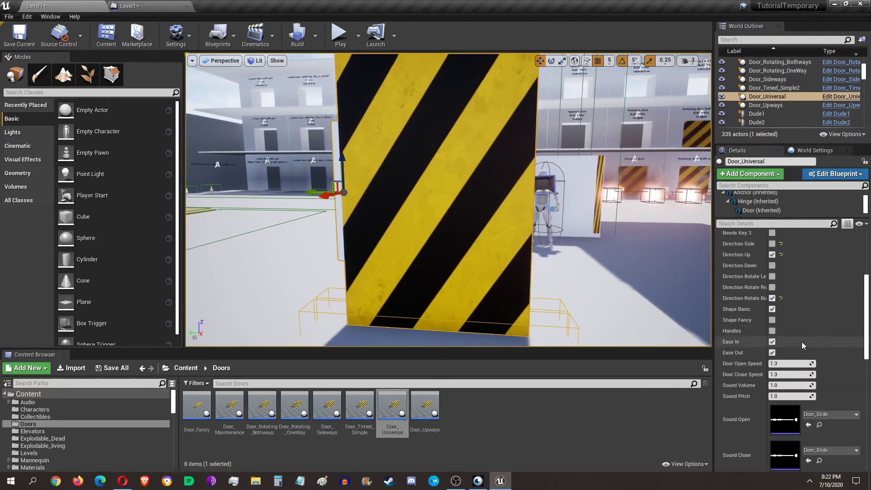
scroll(771, 370, up, 5)
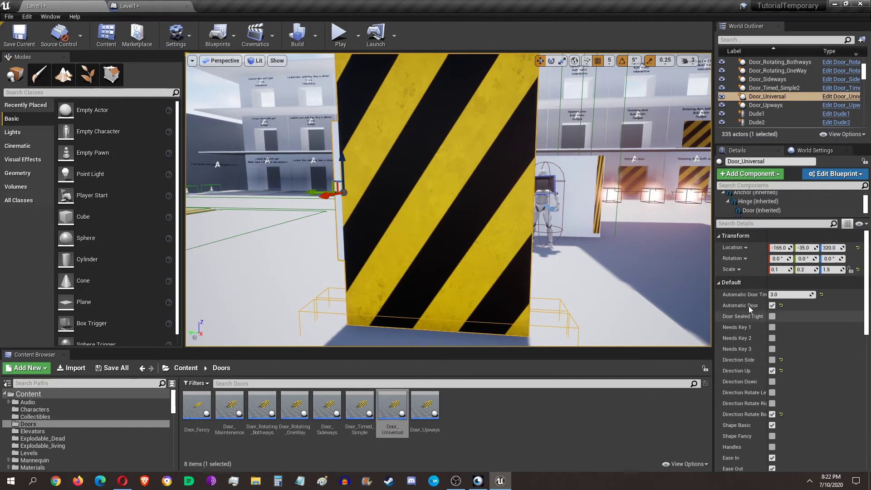
scroll(755, 370, down, 4)
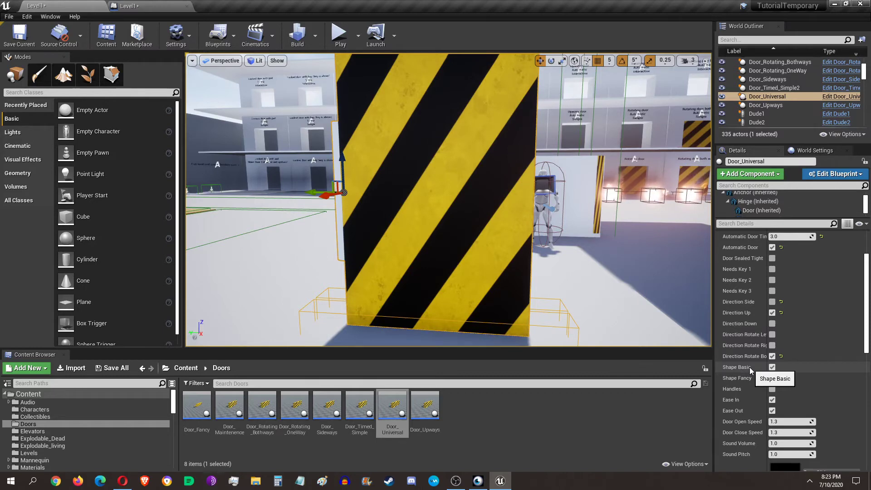
mouse_move(575, 285)
right_down()
mouse_move(599, 320)
mouse_move(656, 349)
mouse_move(640, 318)
mouse_move(575, 295)
mouse_move(590, 273)
mouse_move(575, 282)
right_up()
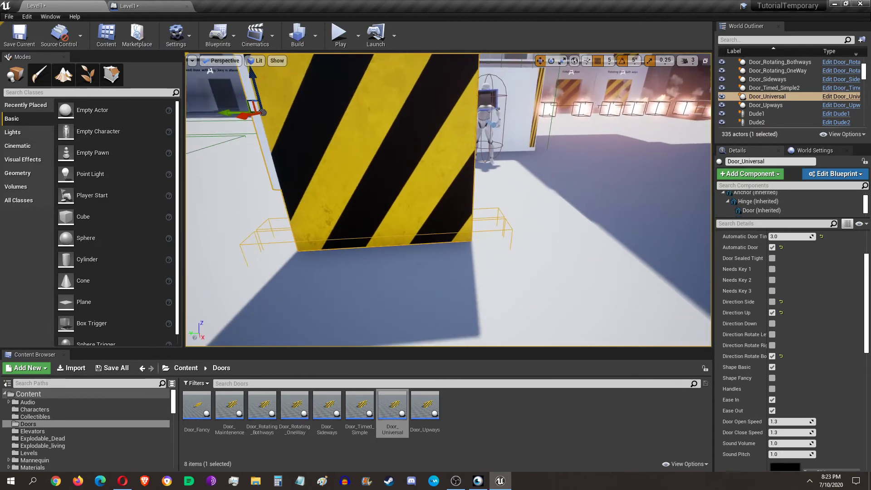
right_drag(529, 298, 590, 292)
right_drag(529, 297, 551, 291)
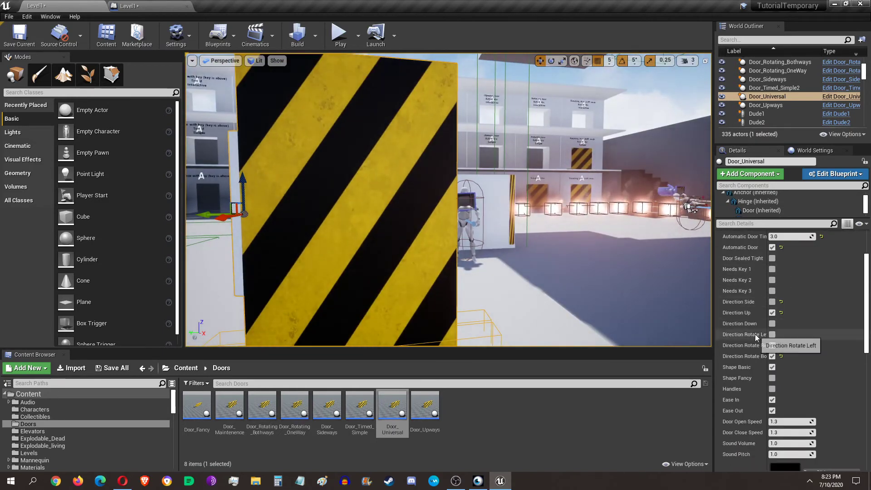
scroll(755, 334, up, 4)
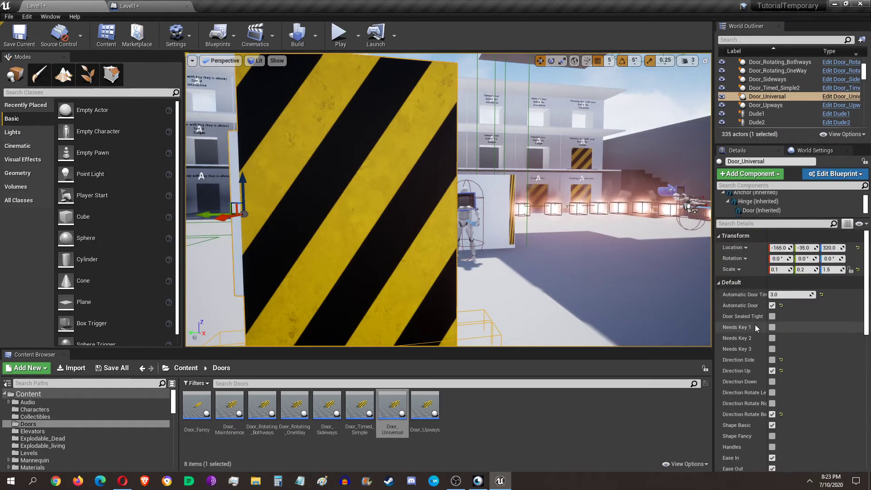
scroll(754, 328, down, 1)
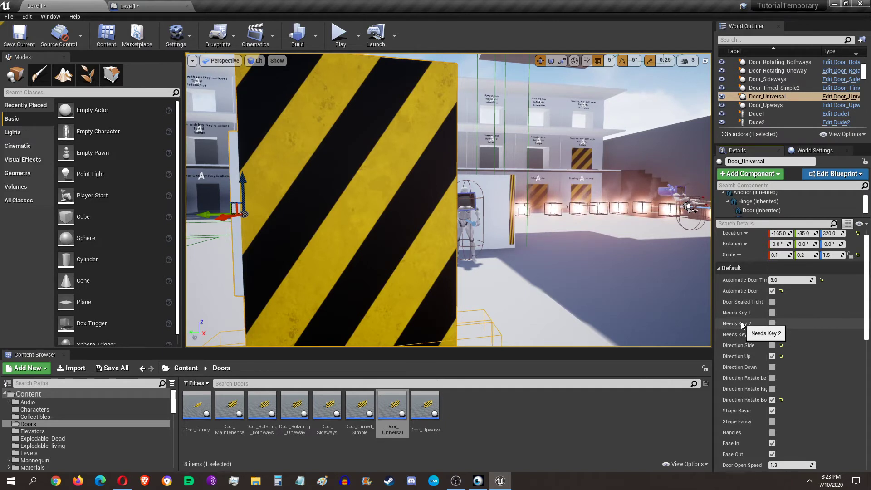
Step: Open the Door_Universal blueprint and look through the up, down and rotate direction groups in its Event Graph
click(218, 34)
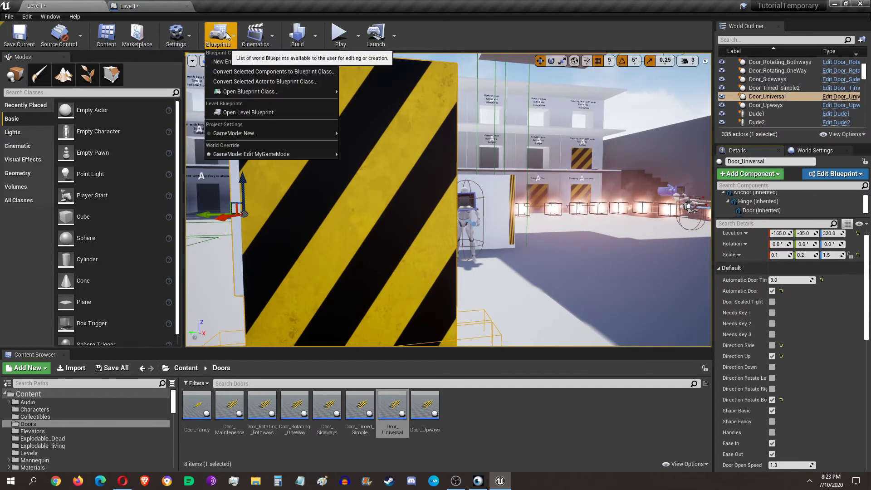
double_click(392, 417)
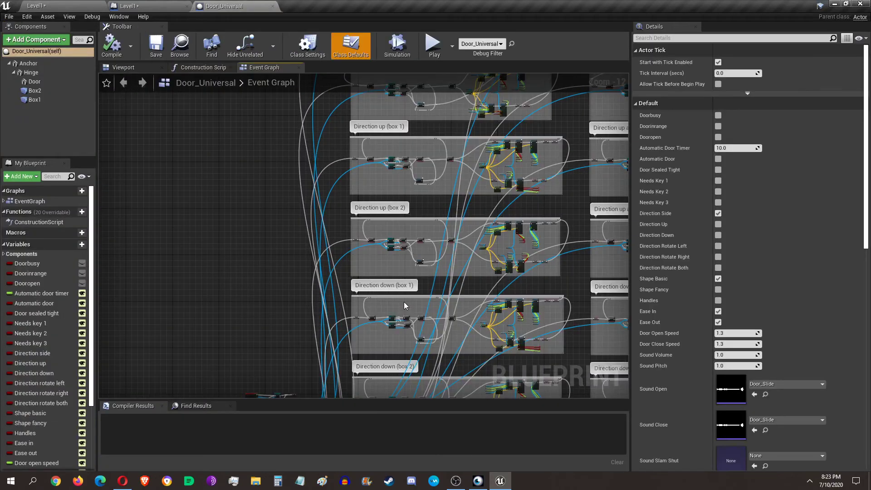
right_drag(257, 246, 237, 489)
right_drag(313, 290, 206, 229)
right_drag(457, 316, 433, 91)
right_drag(434, 238, 405, 74)
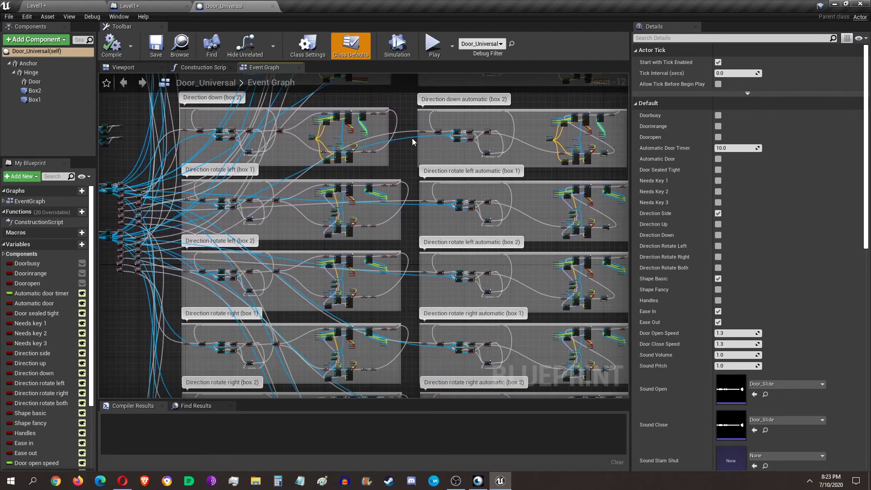
right_drag(412, 230, 399, 74)
right_drag(399, 185, 387, 85)
Step: Examine the key checks, Cast To nodes and direction Branch chains that feed the direction groups in the Event Graph
right_drag(387, 214, 615, 251)
right_drag(362, 173, 397, 315)
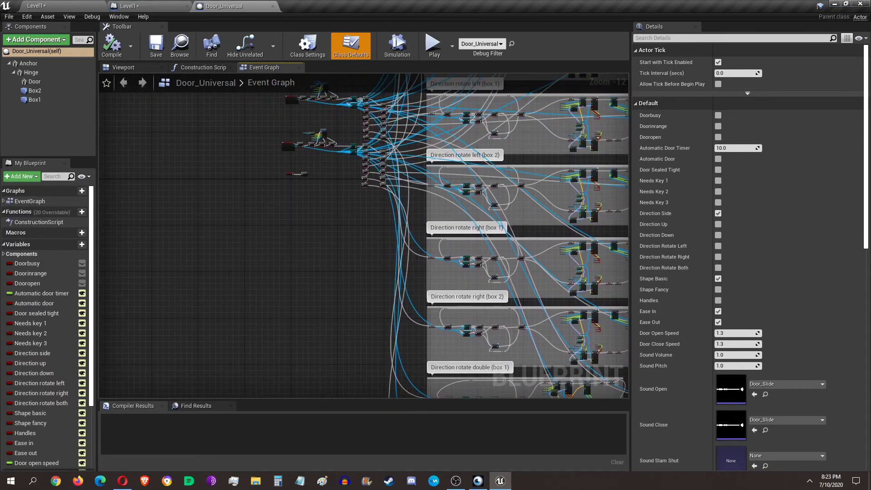
right_drag(365, 148, 384, 238)
scroll(385, 239, up, 4)
scroll(359, 207, up, 6)
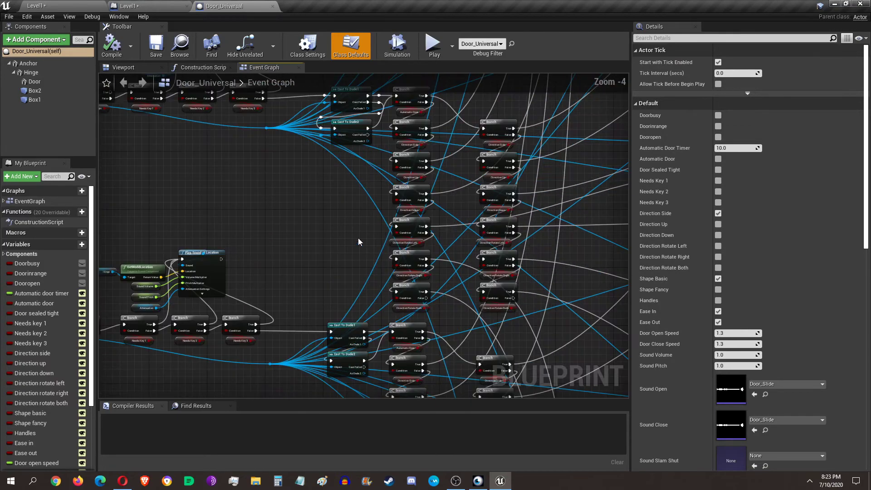
Step: Locate the Event BeginPlay node and its connected Branch in the Event Graph and examine them
right_drag(270, 185, 244, 103)
scroll(244, 103, down, 2)
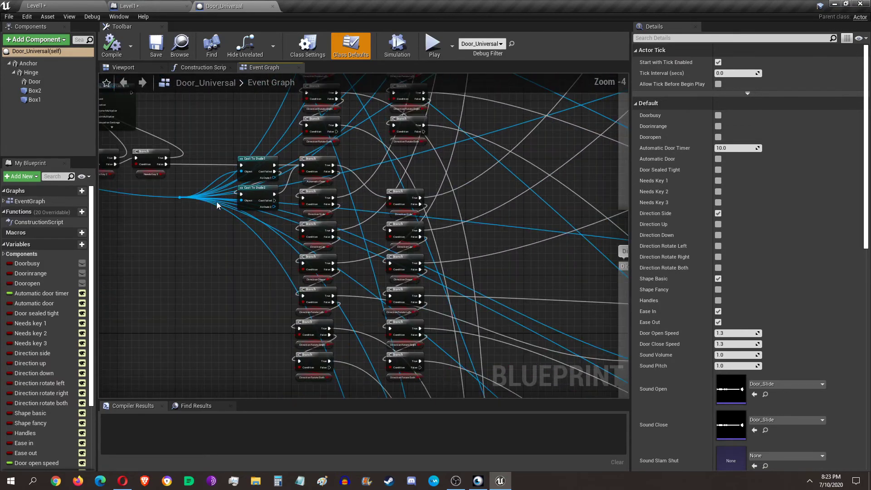
right_drag(211, 204, 477, 78)
right_drag(445, 119, 476, 219)
scroll(294, 195, up, 3)
click(264, 213)
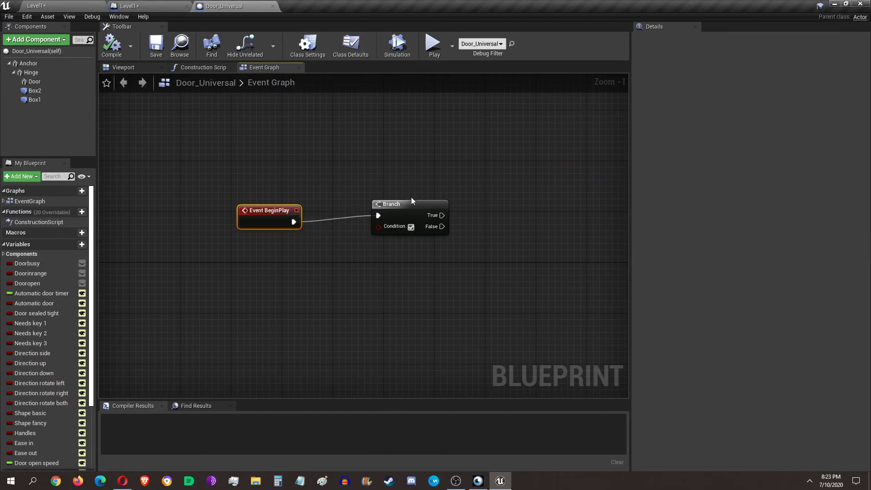
click(413, 203)
click(481, 177)
right_drag(500, 191, 448, 224)
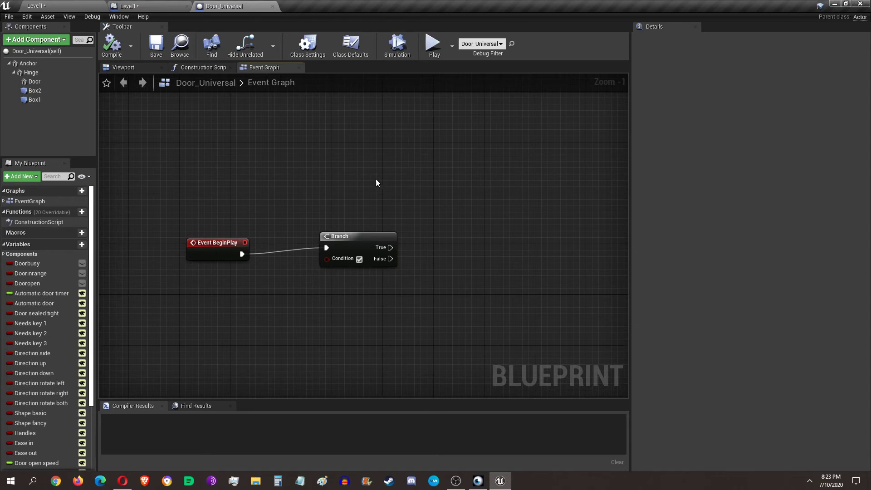
Step: Examine the box overlap events and follow their key-check Branches to the Cast To nodes
scroll(375, 183, down, 5)
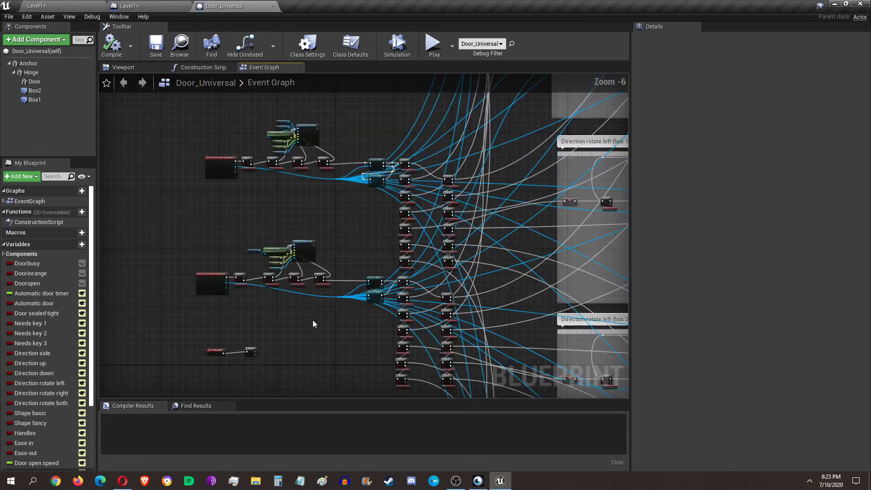
scroll(313, 324, up, 1)
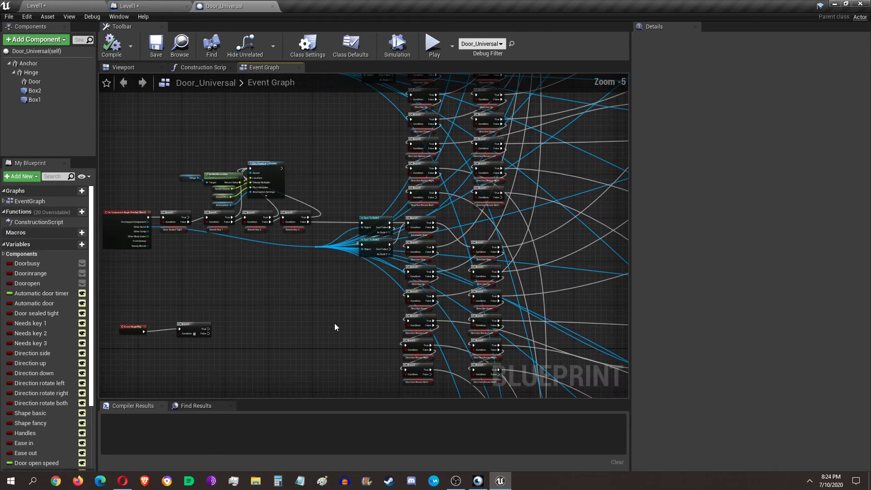
right_drag(299, 300, 320, 370)
scroll(310, 269, down, 2)
scroll(282, 294, up, 3)
scroll(338, 292, up, 2)
right_drag(349, 204, 292, 196)
right_drag(324, 167, 218, 170)
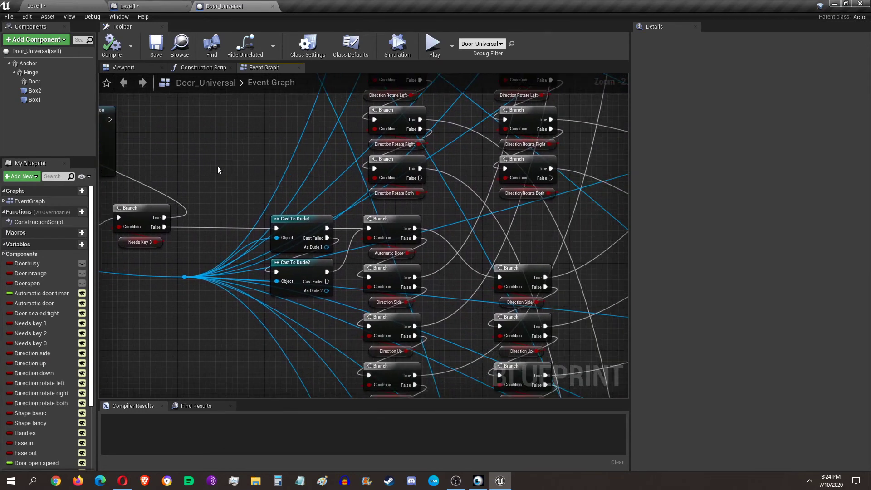
Step: Inspect the Cast To Dude1 and Cast To Dude2 nodes after the key checks and find the matching pair inside a direction group
scroll(273, 197, up, 2)
click(318, 227)
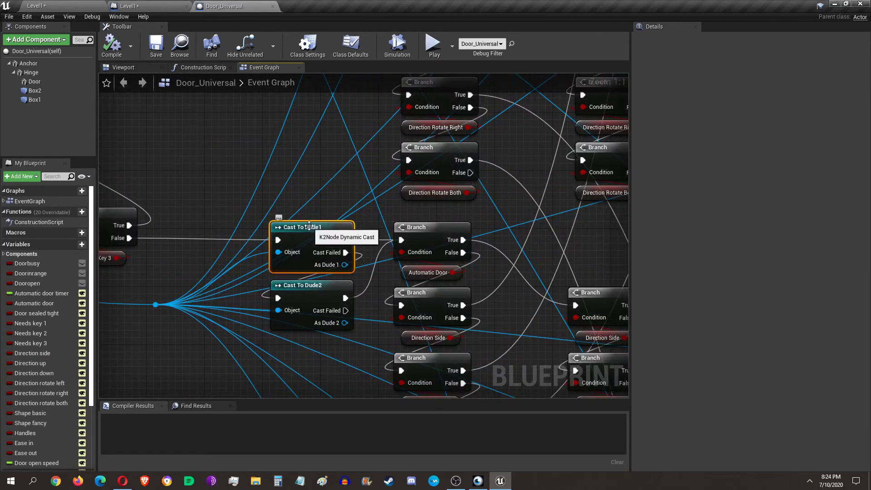
click(317, 282)
click(316, 227)
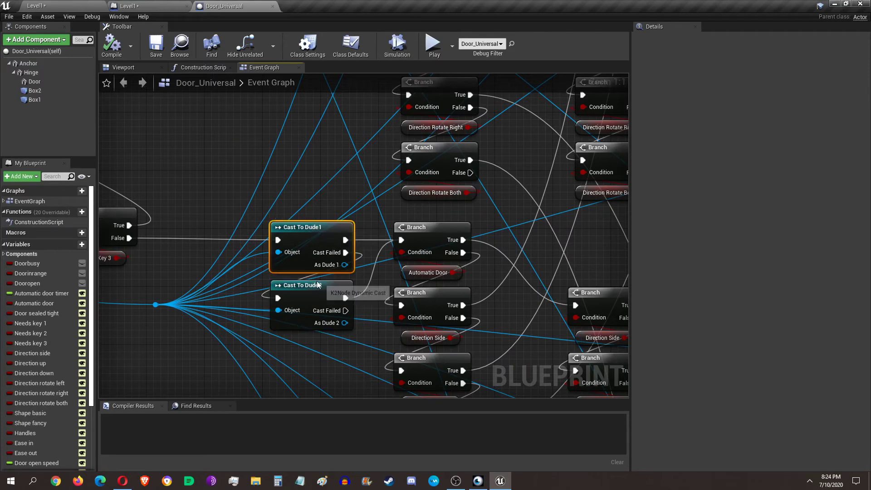
click(244, 173)
scroll(243, 172, down, 4)
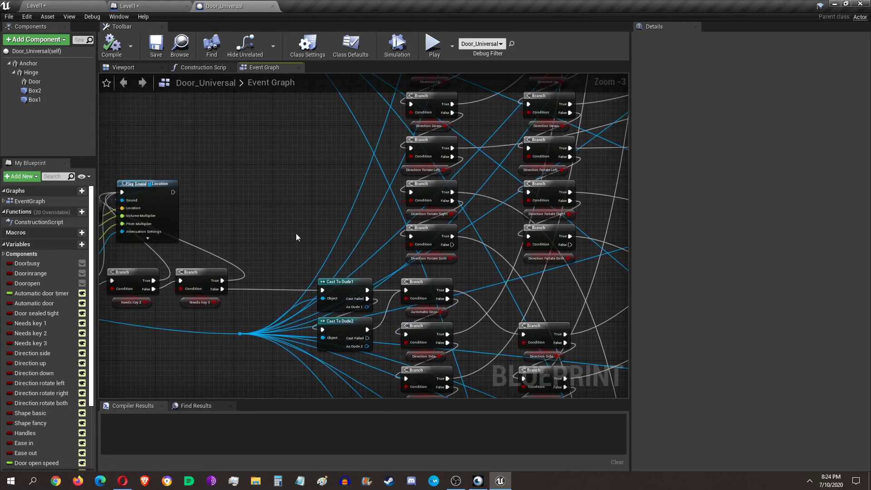
scroll(318, 268, up, 2)
click(336, 279)
scroll(336, 280, up, 2)
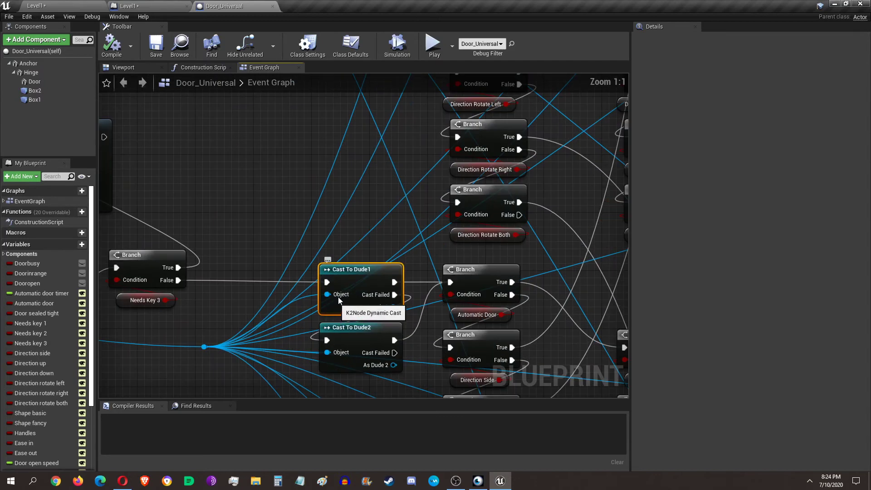
click(360, 335)
scroll(322, 260, down, 4)
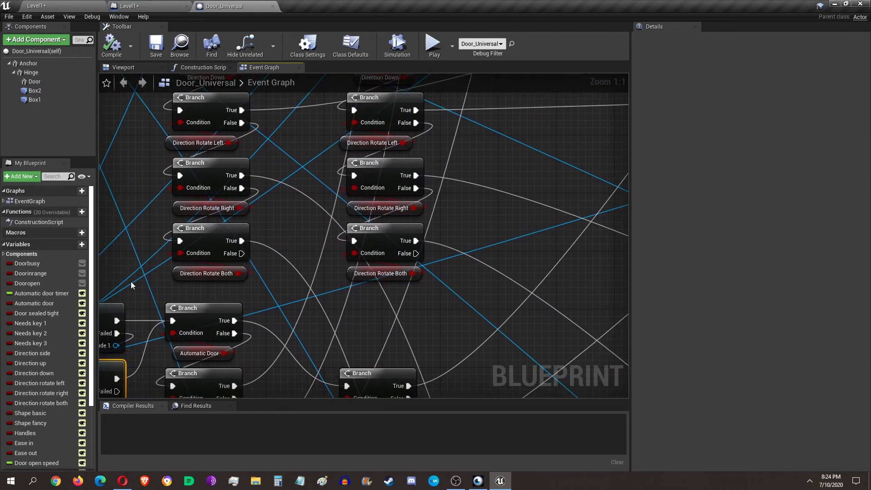
scroll(322, 260, up, 4)
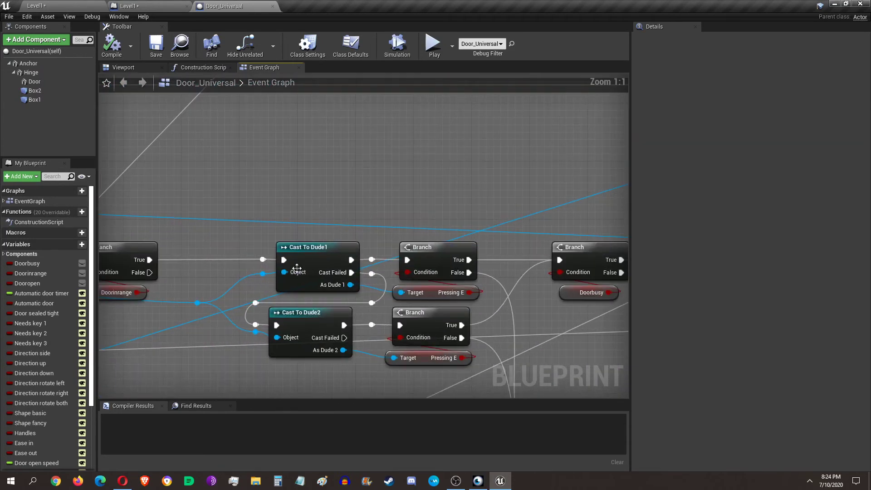
Step: Replace the direction group's Cast To Dude1 node with a Cast To Dude3 node aligned in its place, and connect its Object input
click(322, 246)
key(Delete)
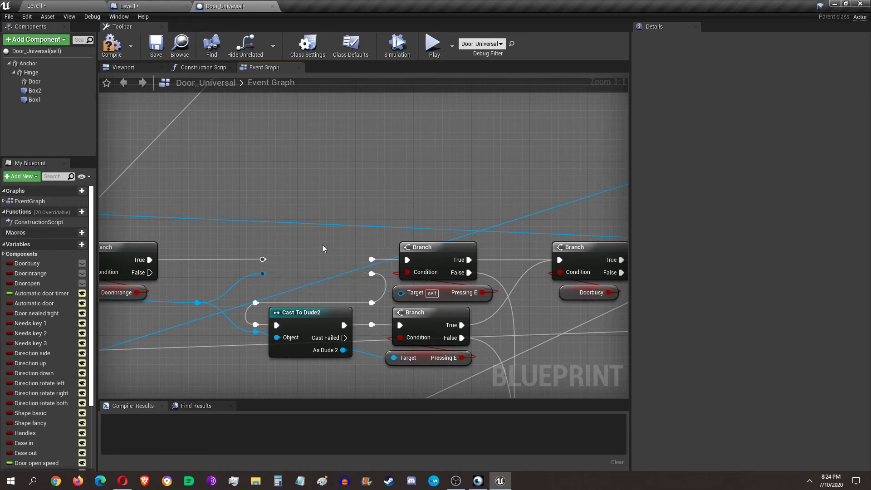
drag(263, 259, 295, 243)
text(cast to dude3)
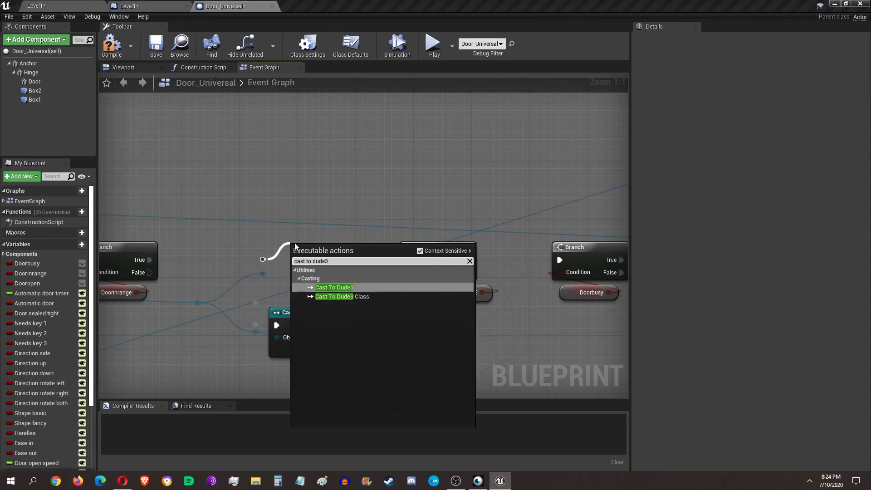
key(Return)
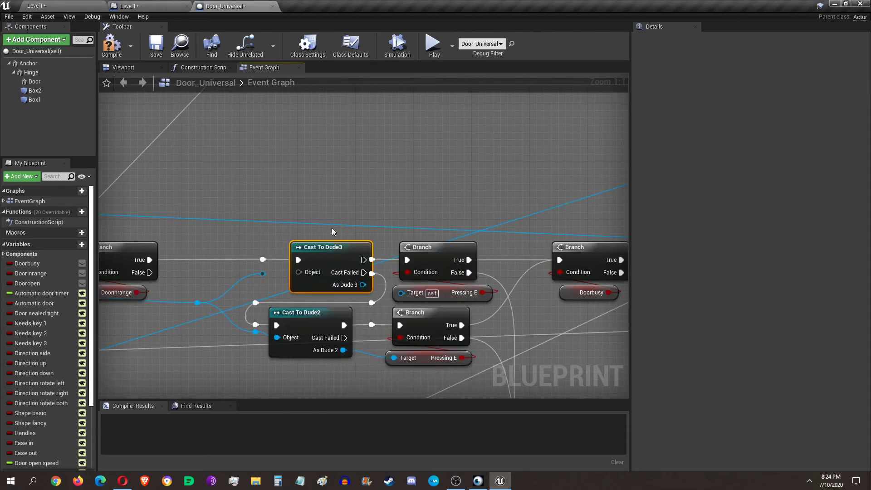
drag(337, 247, 372, 273)
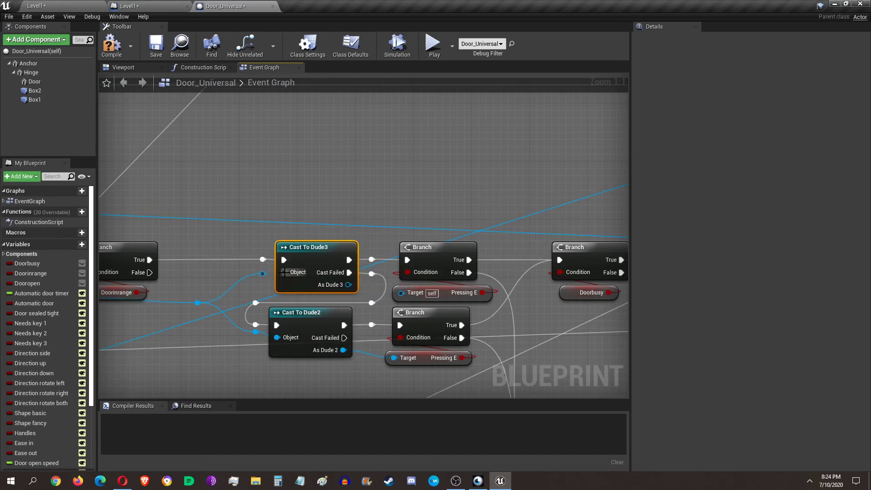
drag(263, 274, 284, 272)
Step: Undo the Cast To Dude3 replacement back to the original Cast To Dude1 node, and compile and save the blueprint
key(ctrl+z)
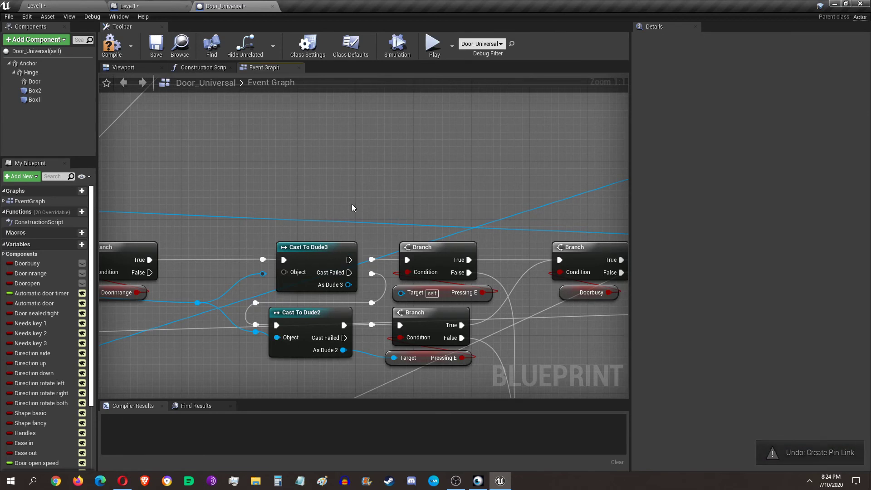
key(ctrl+z)
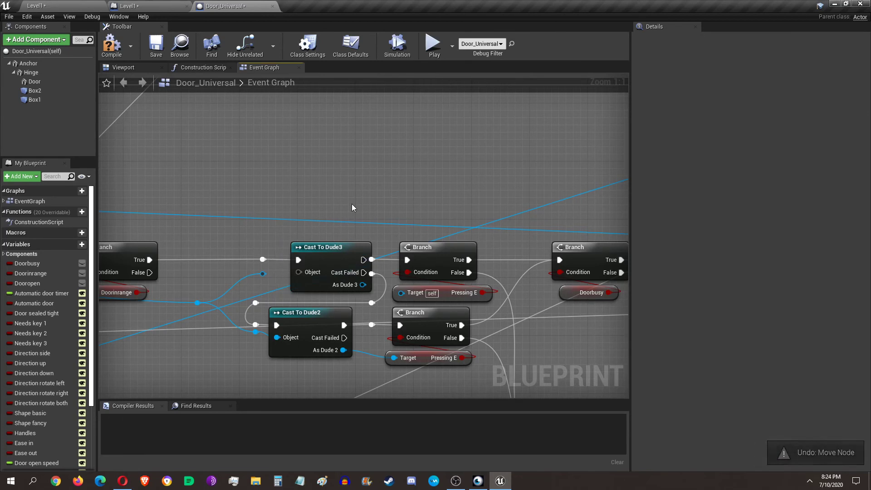
key(ctrl+z)
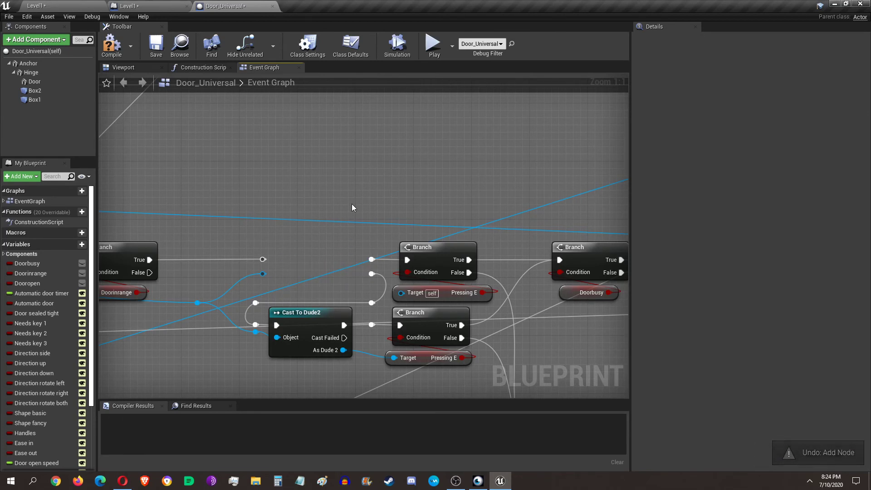
key(ctrl+z)
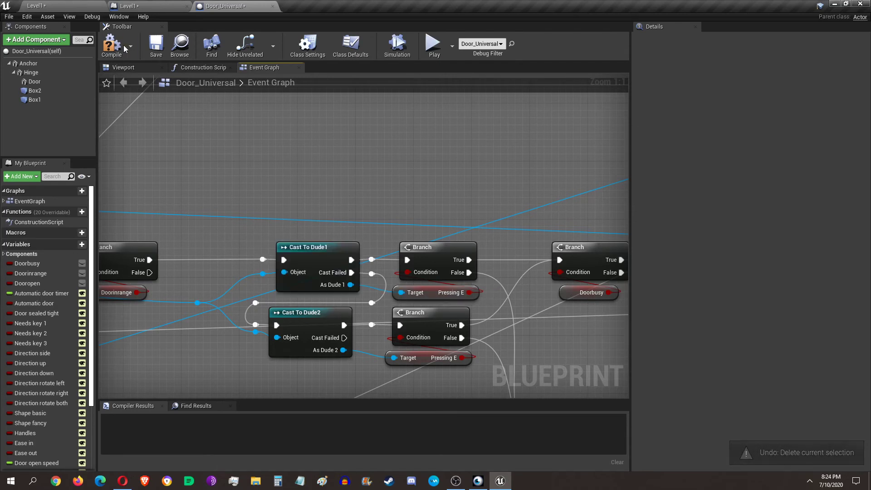
click(155, 45)
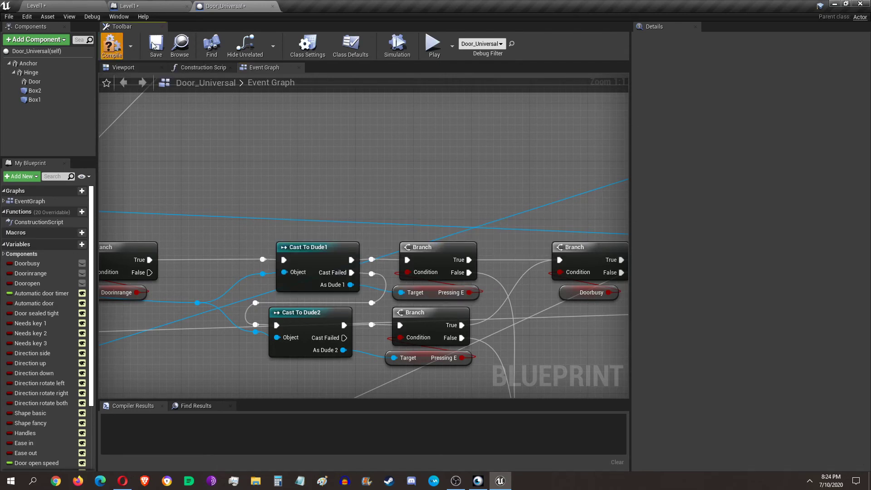
click(153, 45)
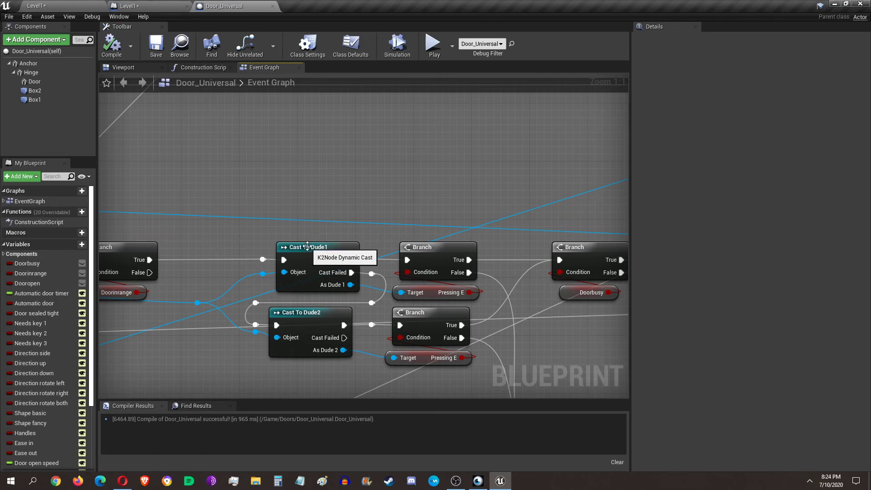
Step: Inspect the Cast To Dude1 and Cast To Dude2 nodes, try moving Cast To Dude1 above its row, and undo the move
click(270, 259)
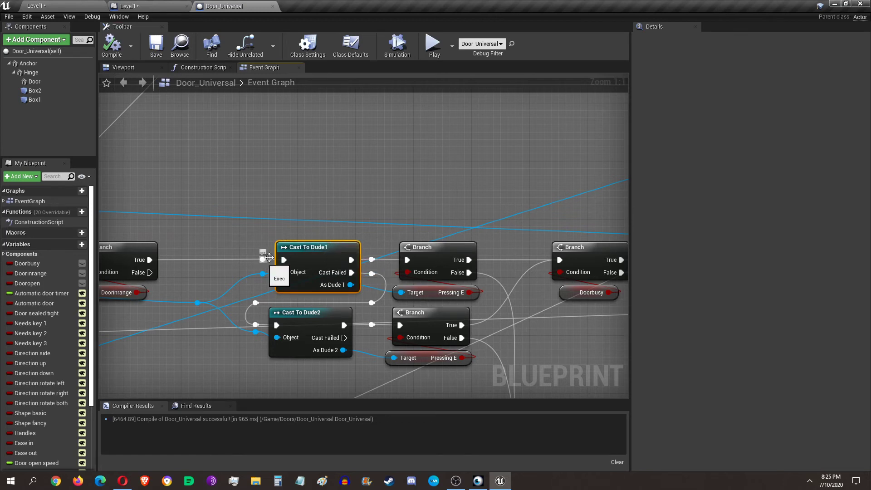
scroll(295, 264, down, 2)
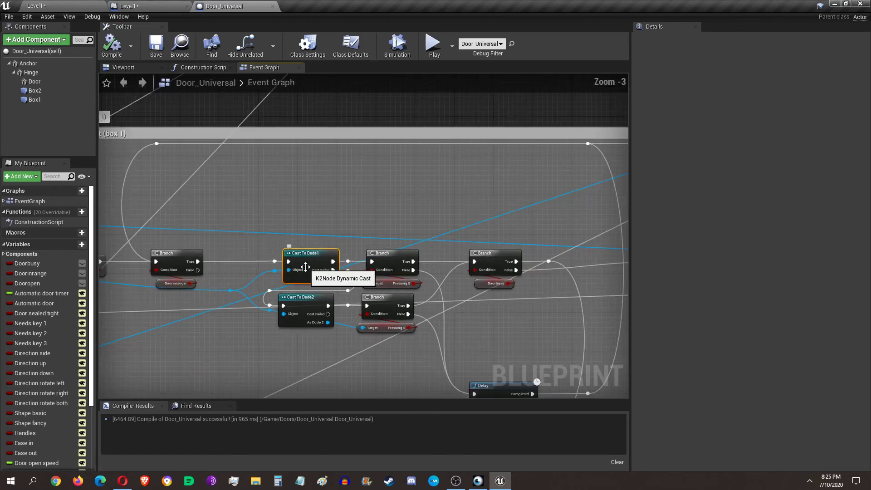
scroll(298, 267, up, 2)
click(313, 311)
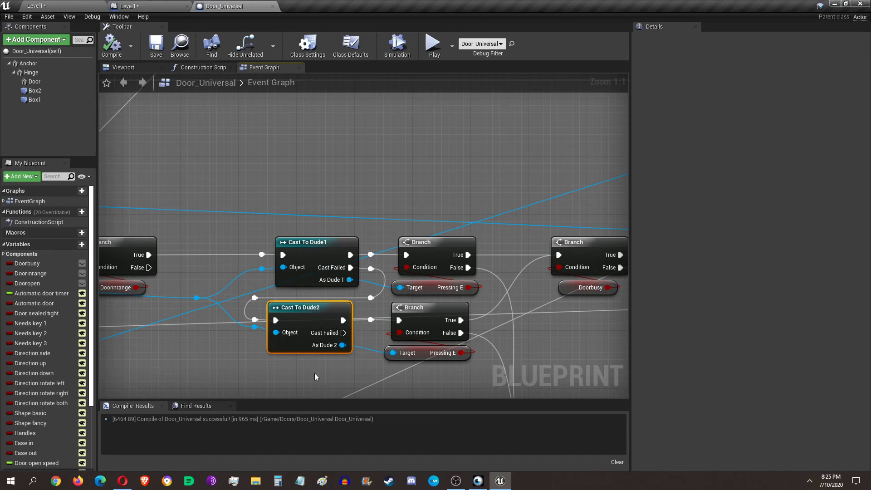
drag(321, 247, 341, 194)
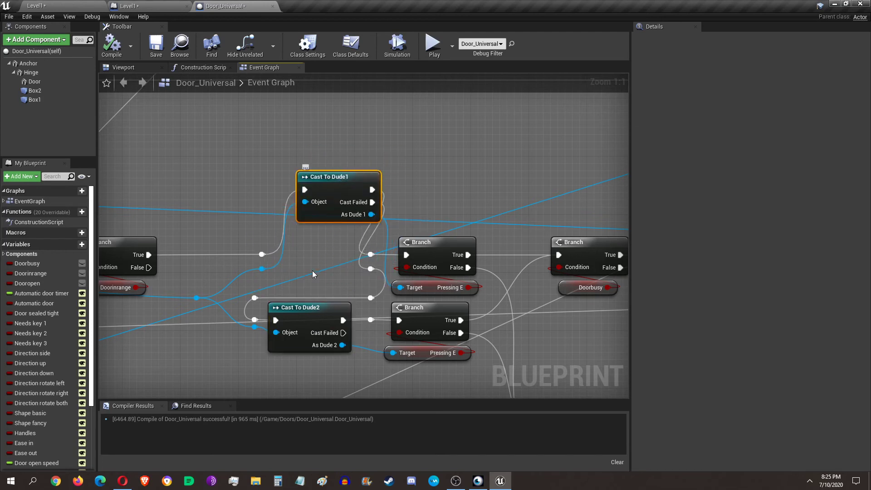
key(ctrl+z)
Step: Try moving the Cast To Dude1 node upward in the Direction down (box 1) group and undo the move
scroll(318, 288, down, 6)
scroll(356, 391, down, 5)
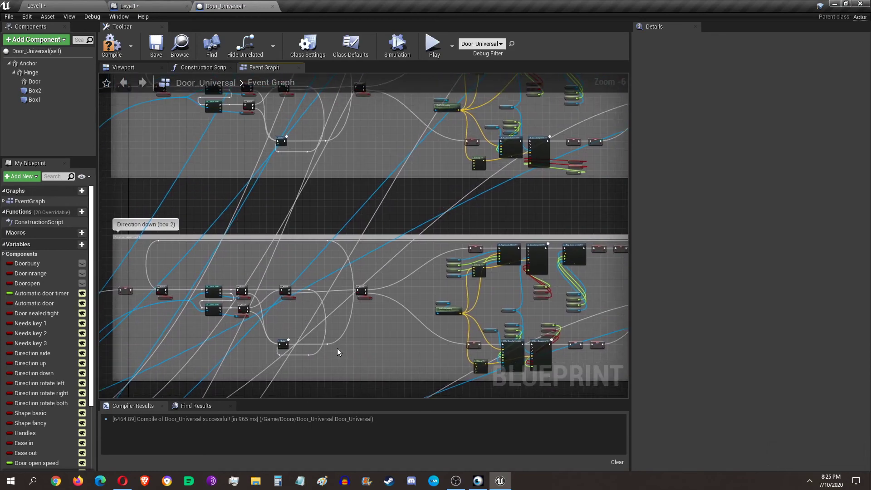
right_drag(377, 396, 355, 391)
scroll(228, 311, up, 7)
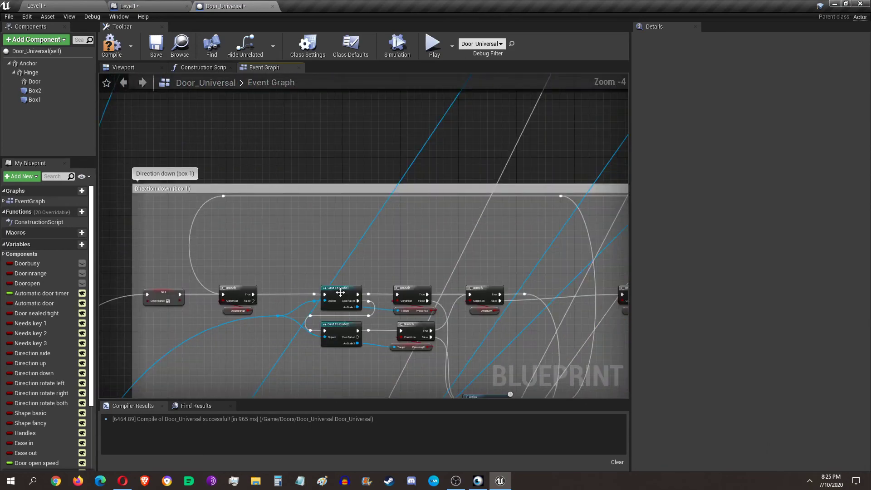
drag(354, 289, 354, 252)
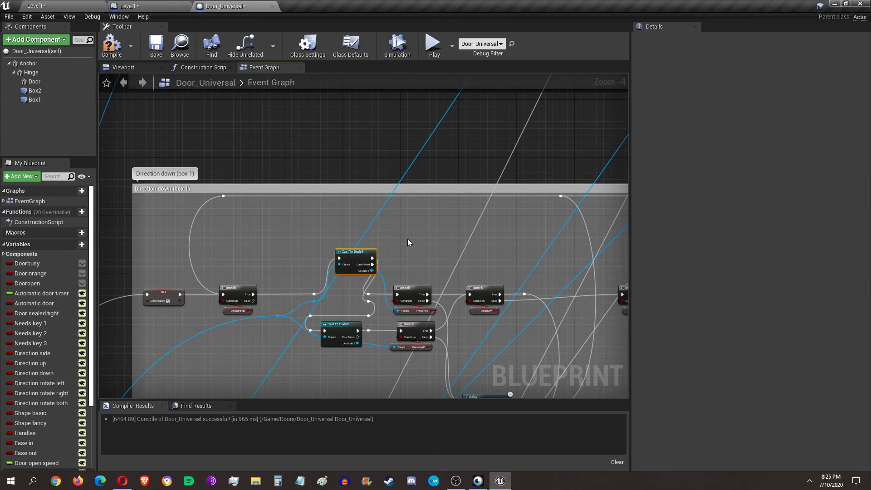
key(ctrl+z)
Step: Examine the Cast To Dude1 and Cast To Dude2 nodes in the remaining groups, including Direction side (box 2) and (box 1)
scroll(363, 240, up, 2)
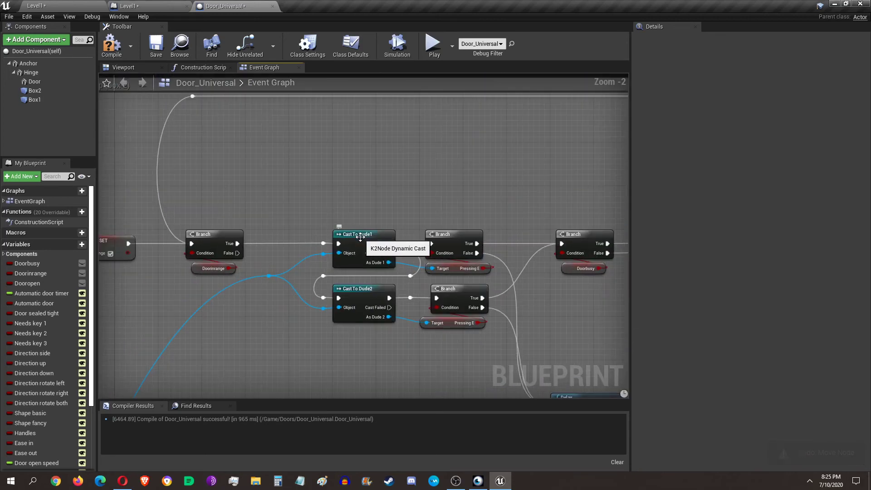
right_drag(409, 187, 393, 105)
right_drag(393, 377, 369, 86)
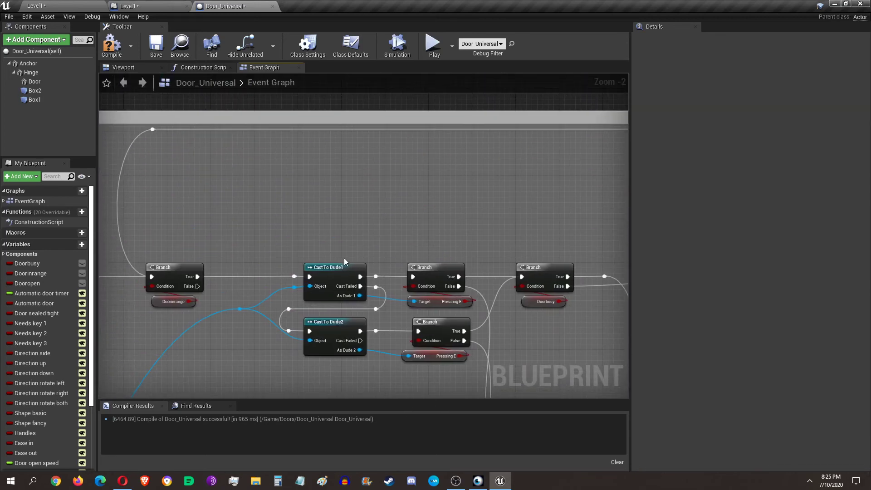
scroll(354, 240, down, 2)
right_drag(381, 216, 374, 397)
right_drag(374, 319, 366, 398)
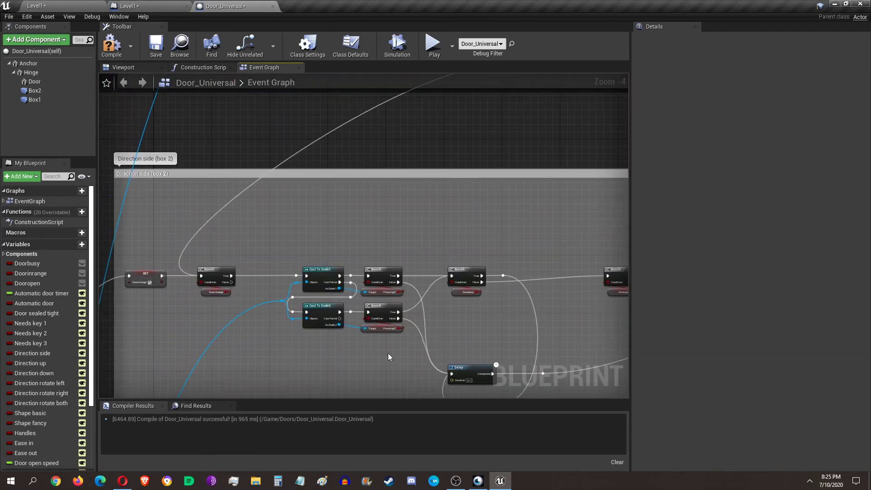
scroll(340, 236, up, 2)
scroll(340, 244, down, 4)
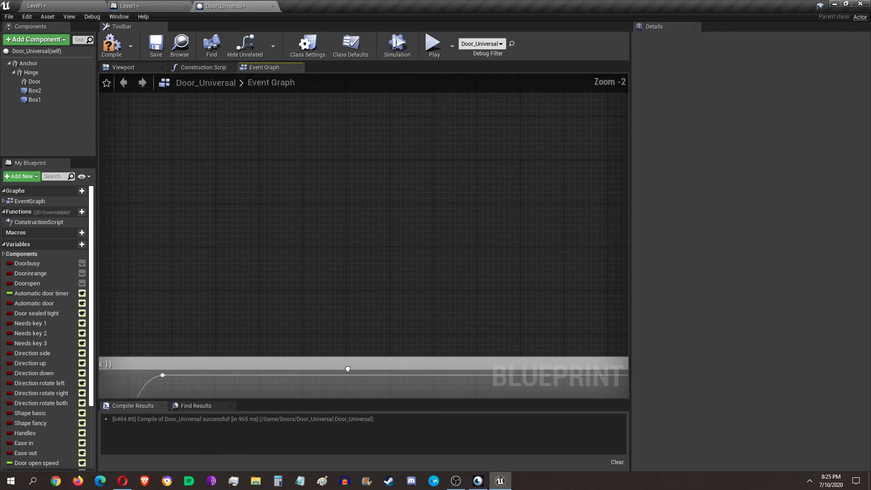
scroll(345, 263, up, 4)
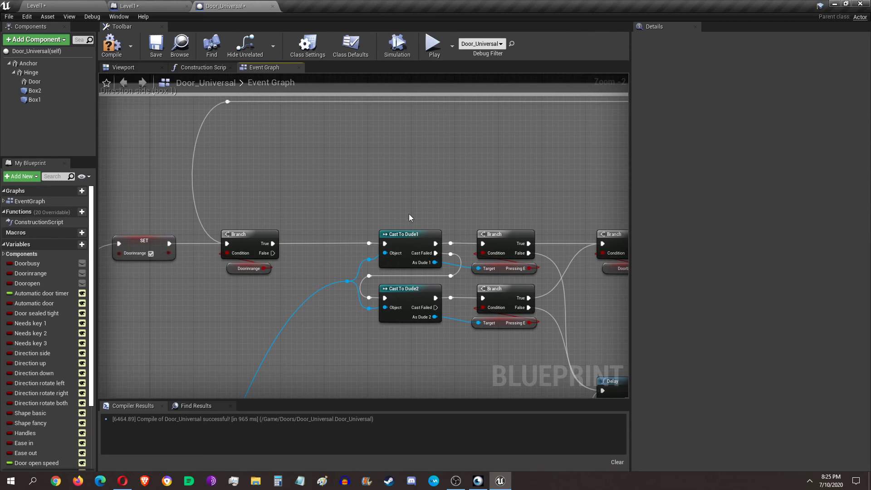
click(417, 293)
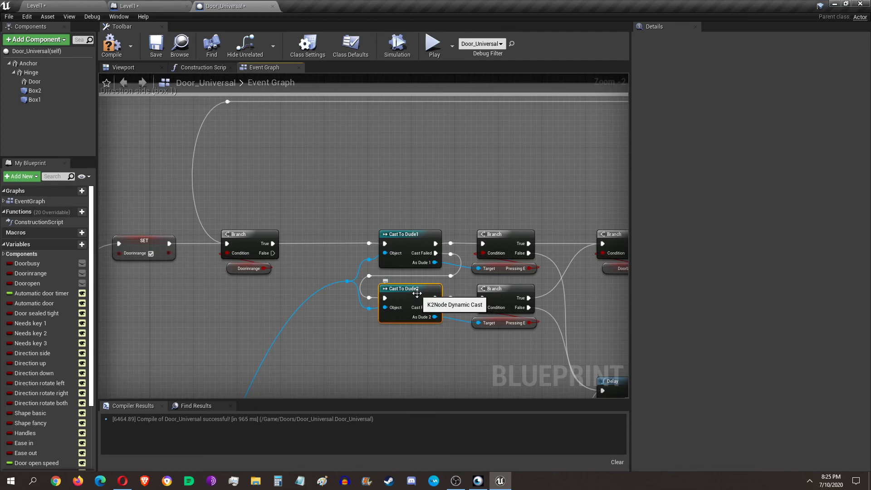
Step: Add a Cast To Dude3 node from the Cast Failed output of Cast To Dude2 and place it just below that node
scroll(407, 363, up, 2)
right_drag(407, 363, 384, 370)
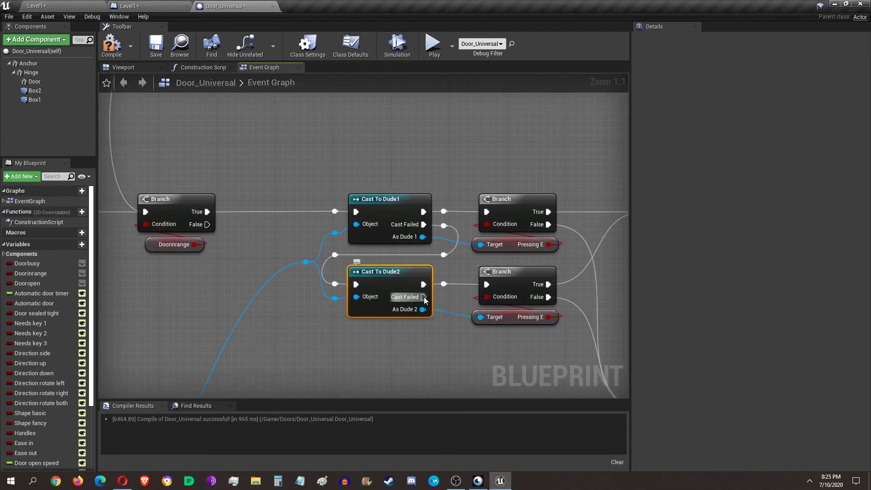
drag(424, 297, 391, 353)
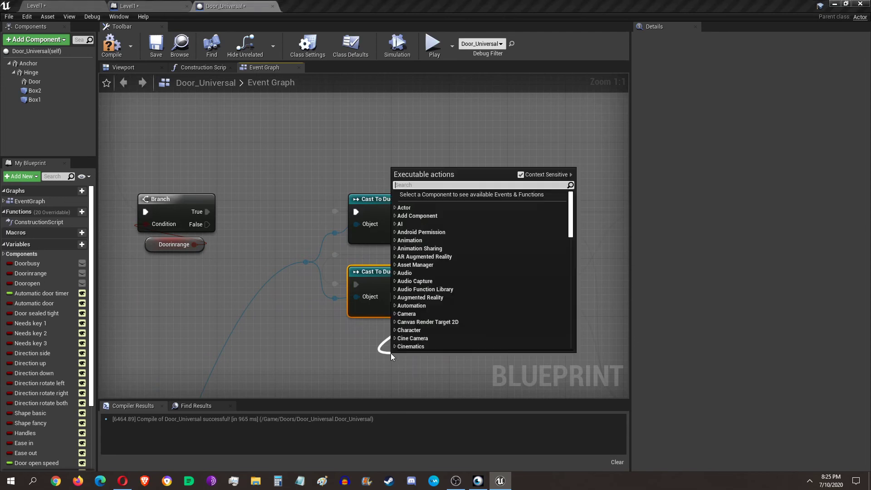
text(cast to dude3)
key(Return)
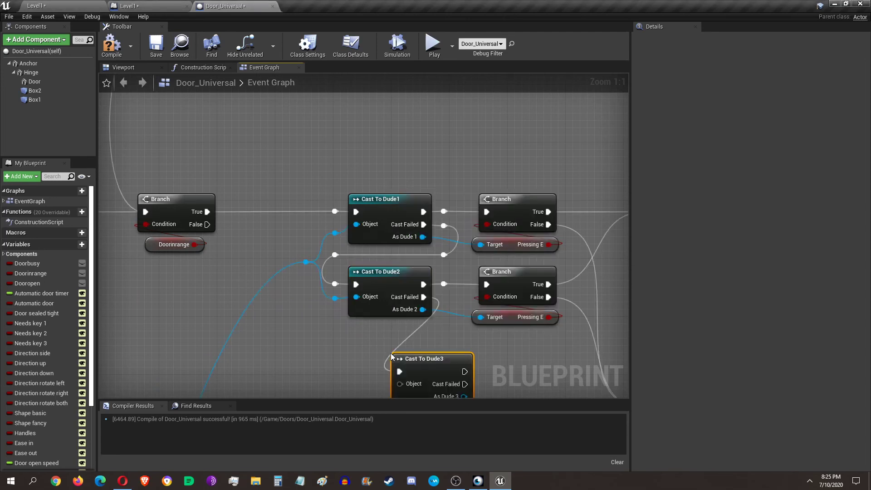
drag(431, 360, 386, 338)
right_drag(386, 338, 408, 274)
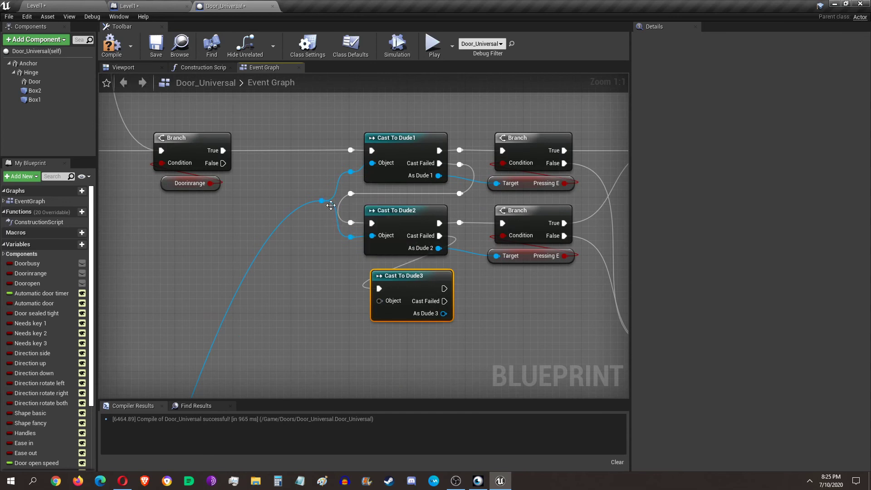
Step: Connect the shared object wire to Cast To Dude3's Object input and its success output to the Branch beside Cast To Dude2
click(350, 236)
click(334, 217)
drag(322, 201, 379, 301)
drag(445, 289, 503, 223)
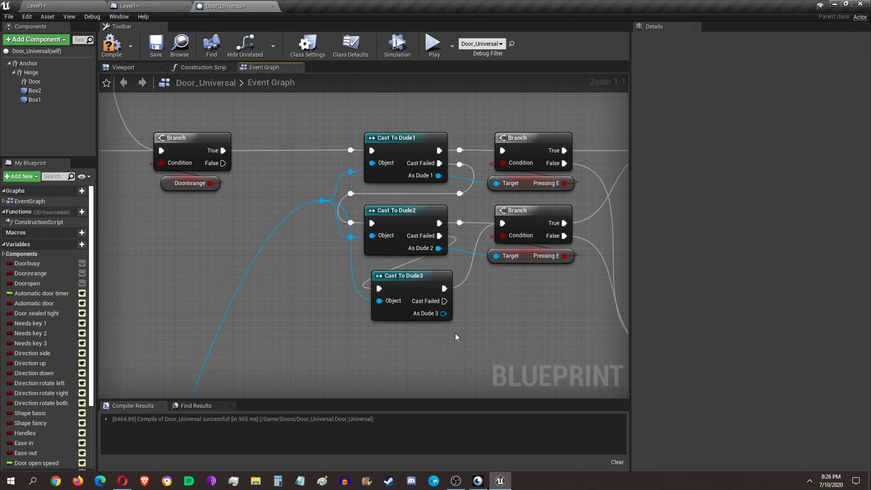
Step: Delete the Cast To Dude3 node, and compile and save the Door_Universal blueprint
drag(455, 332, 375, 287)
key(Delete)
scroll(391, 296, down, 1)
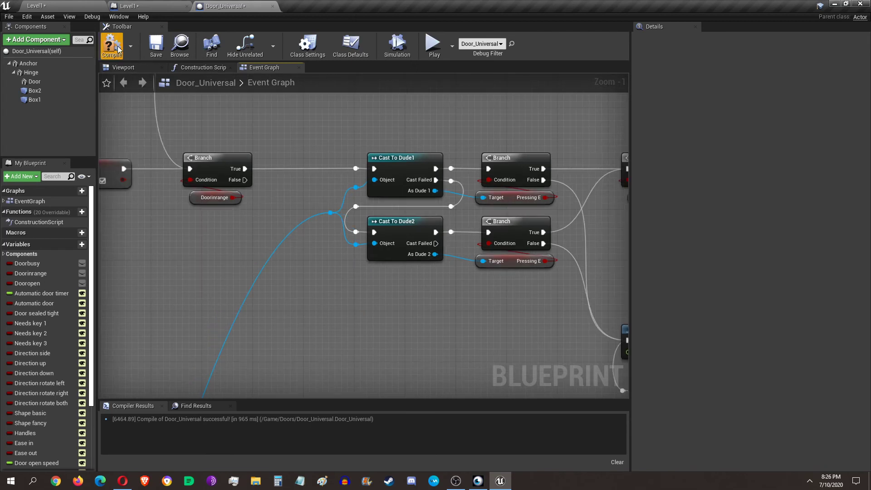
click(156, 51)
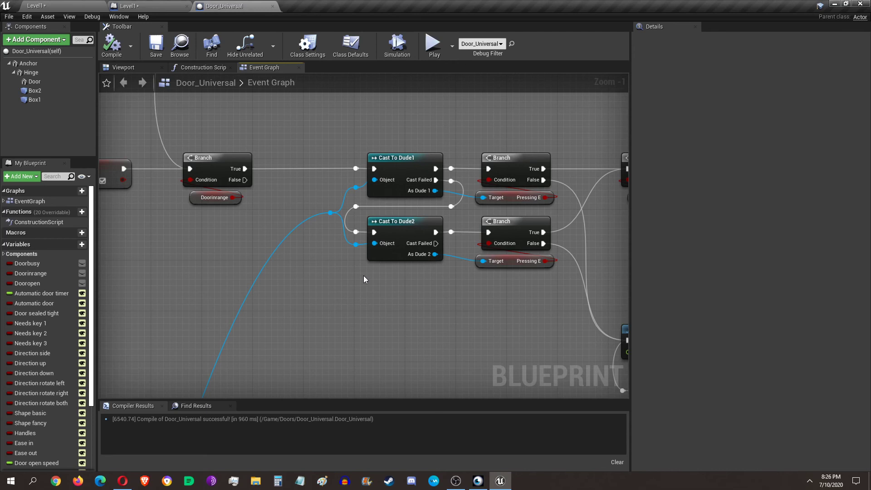
Step: Examine the event graph's Direction side, up, down and rotate groups, their automatic counterparts and the event nodes feeding them
scroll(359, 278, down, 9)
right_drag(352, 305, 339, 74)
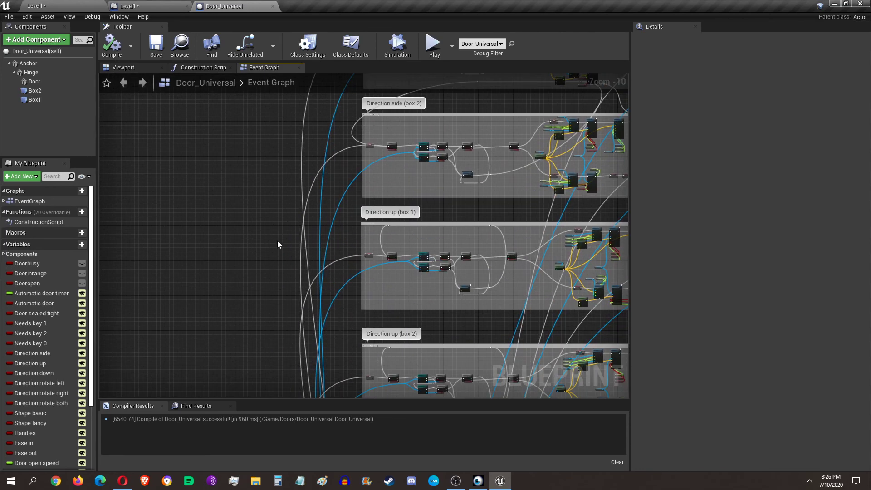
right_drag(277, 240, 241, 105)
right_drag(301, 194, 285, 235)
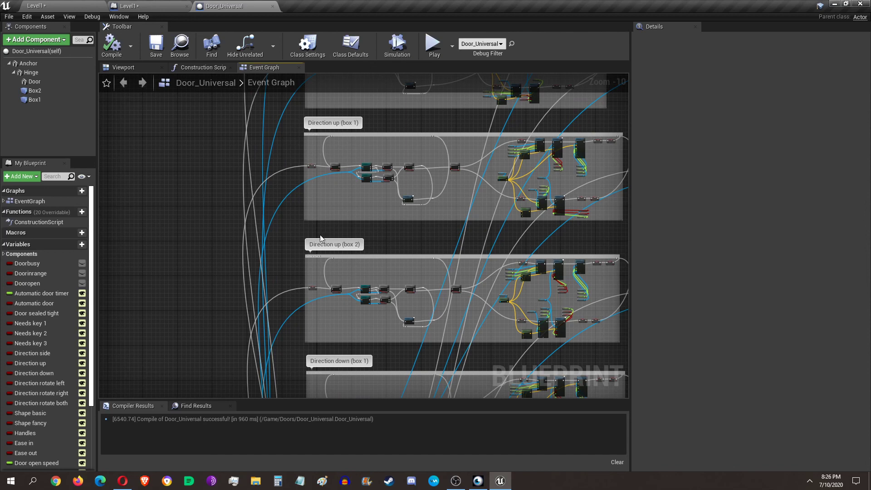
right_drag(384, 211, 397, 186)
right_drag(204, 266, 229, 287)
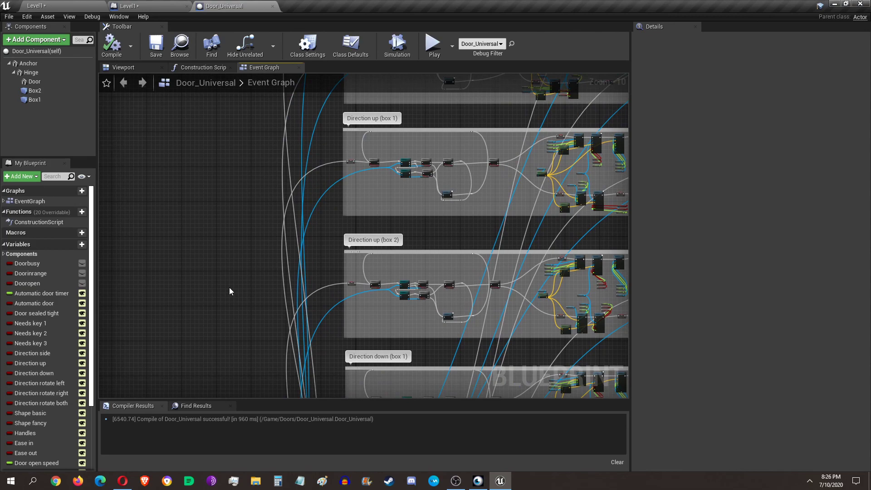
scroll(229, 292, down, 2)
right_drag(247, 305, 145, 211)
right_drag(424, 312, 355, 75)
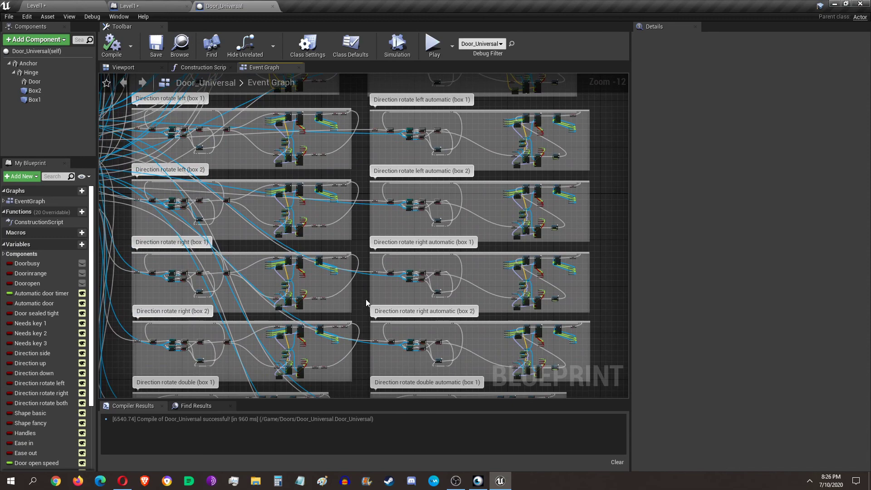
right_drag(366, 299, 524, 269)
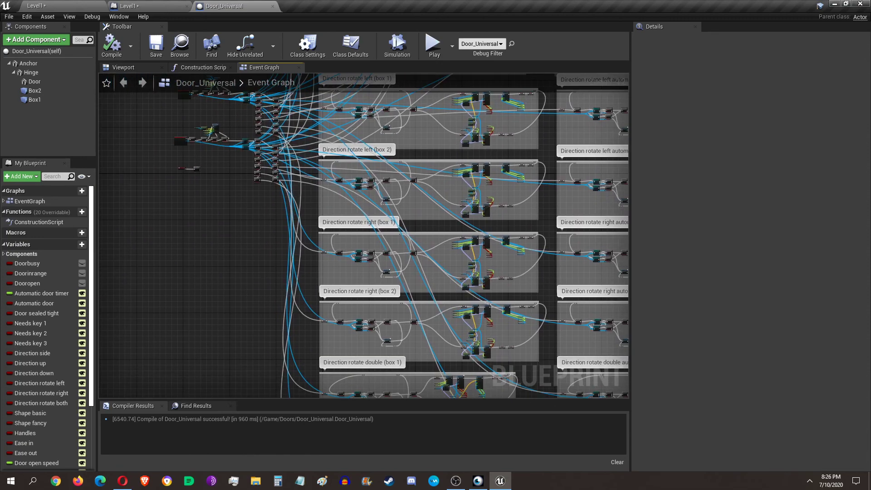
right_drag(258, 221, 364, 309)
right_drag(273, 167, 196, 295)
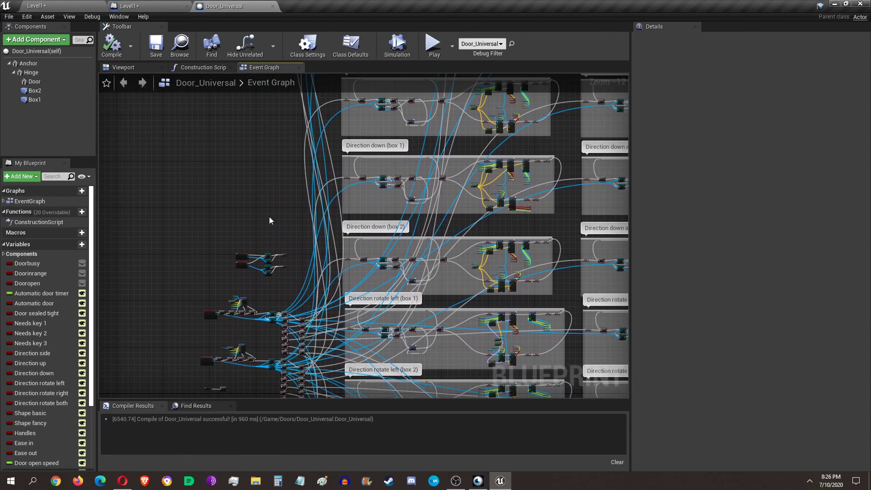
right_drag(269, 217, 240, 223)
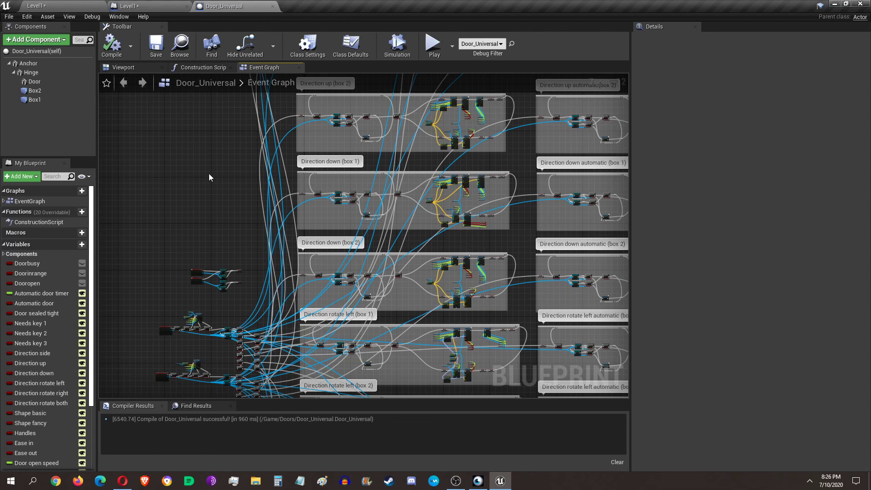
Step: Return to the Level1 editor and review the Default options of the selected Door_Universal actor
click(36, 6)
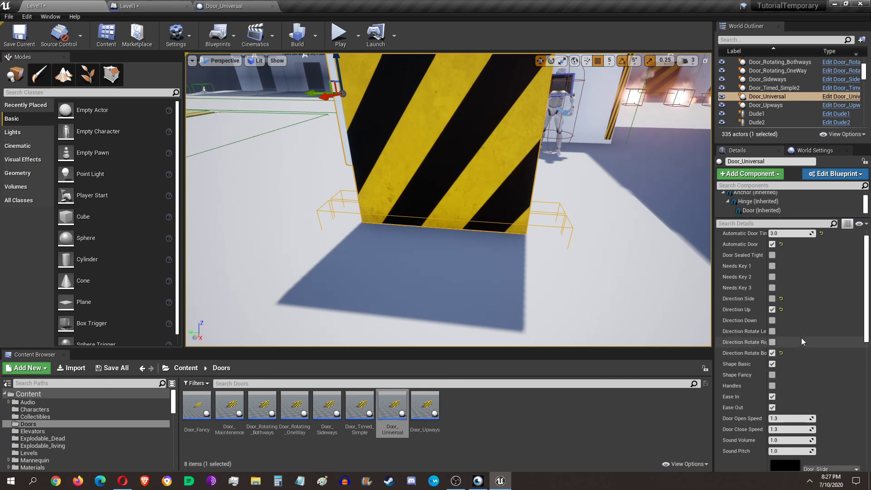
scroll(801, 338, down, 2)
scroll(803, 335, up, 3)
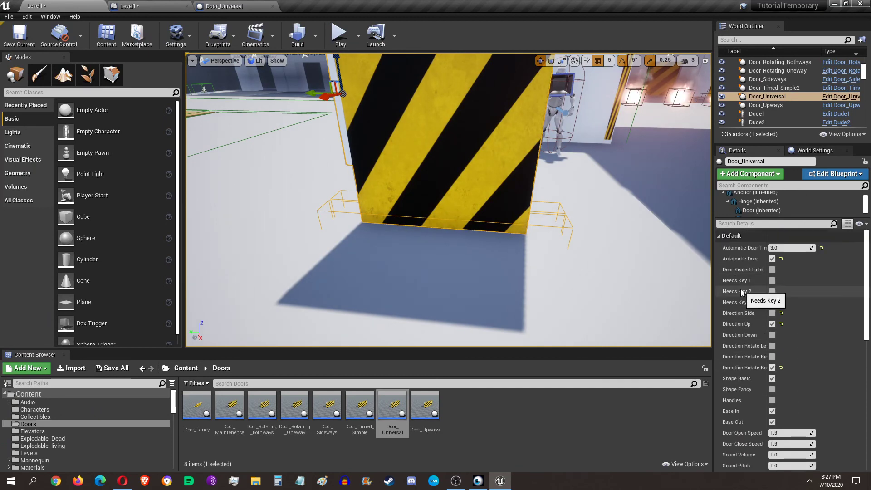